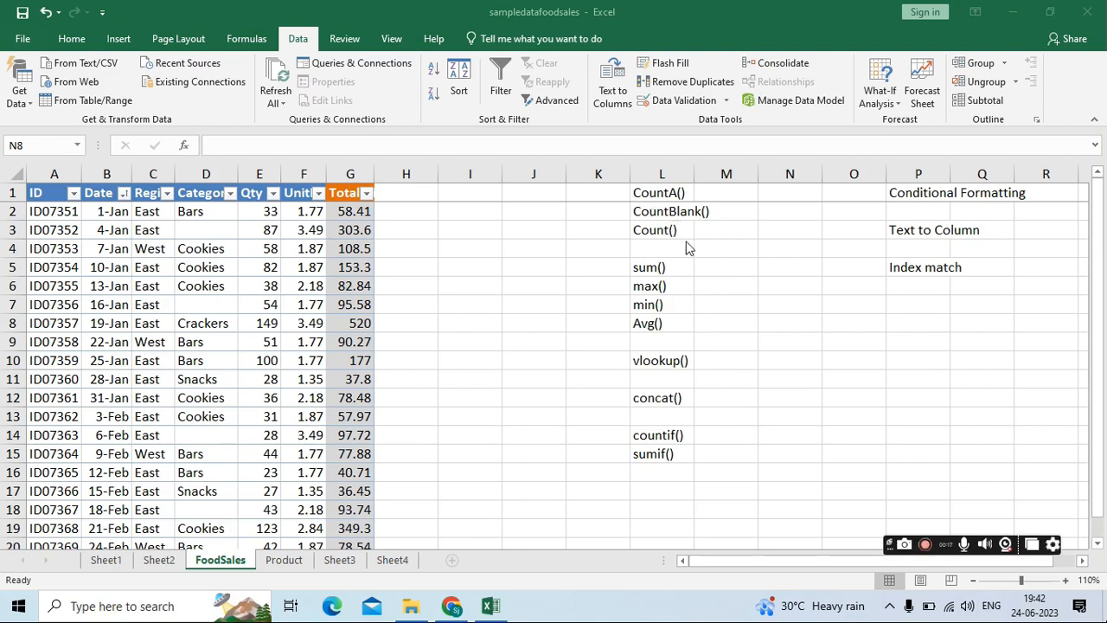
Count the non-empty cells of the whole Category column in cell M1 with =COUNTA(D:D).
{"action": "double_click", "coordinate": [732, 197]}
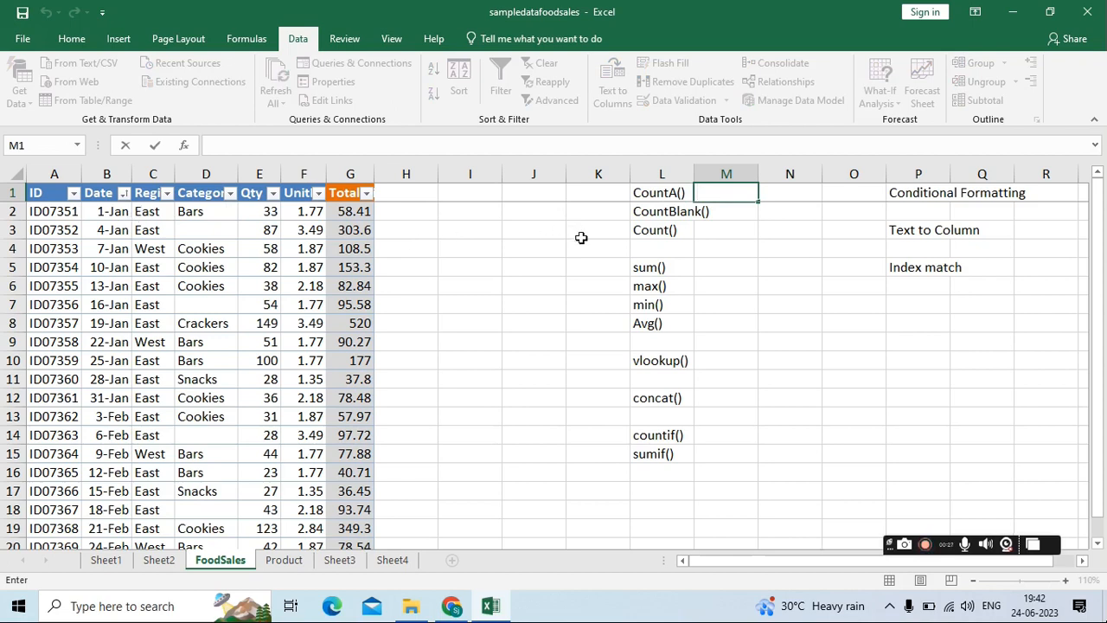
{"action": "type", "text": "=count("}
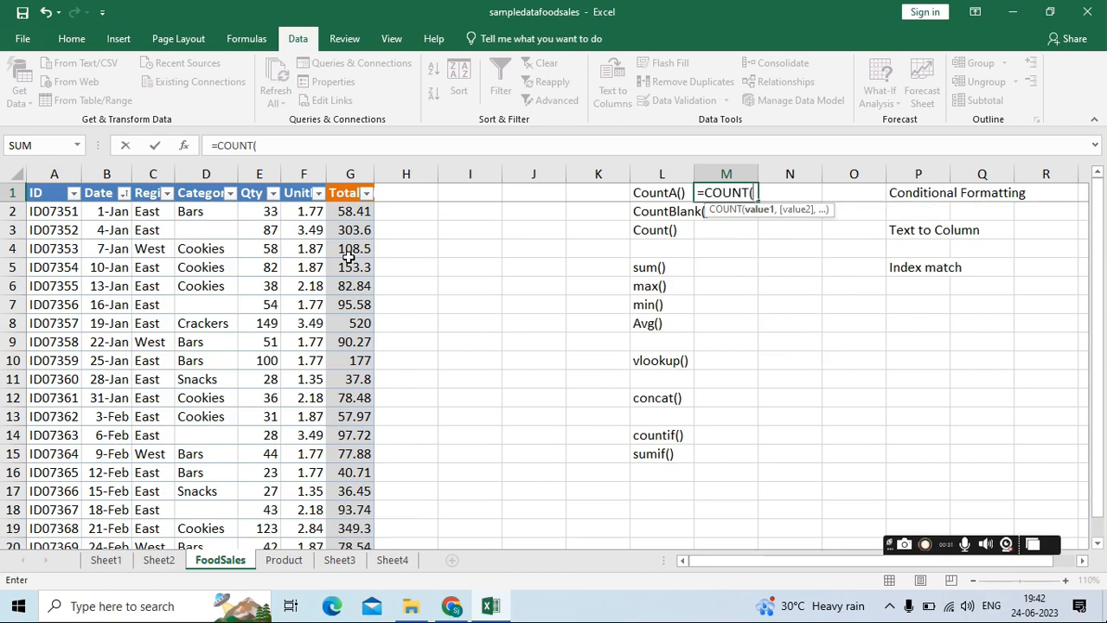
{"action": "key", "text": "BackSpace"}
{"action": "type", "text": "a"}
{"action": "key", "text": "Tab"}
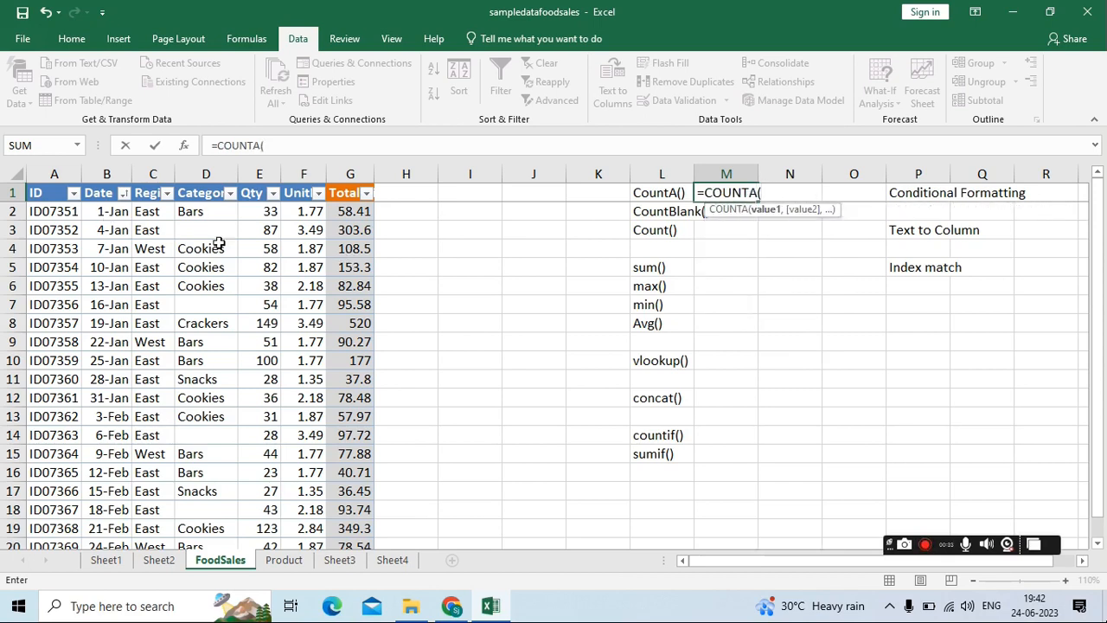
{"action": "left_click", "coordinate": [231, 174]}
{"action": "type", "text": ")"}
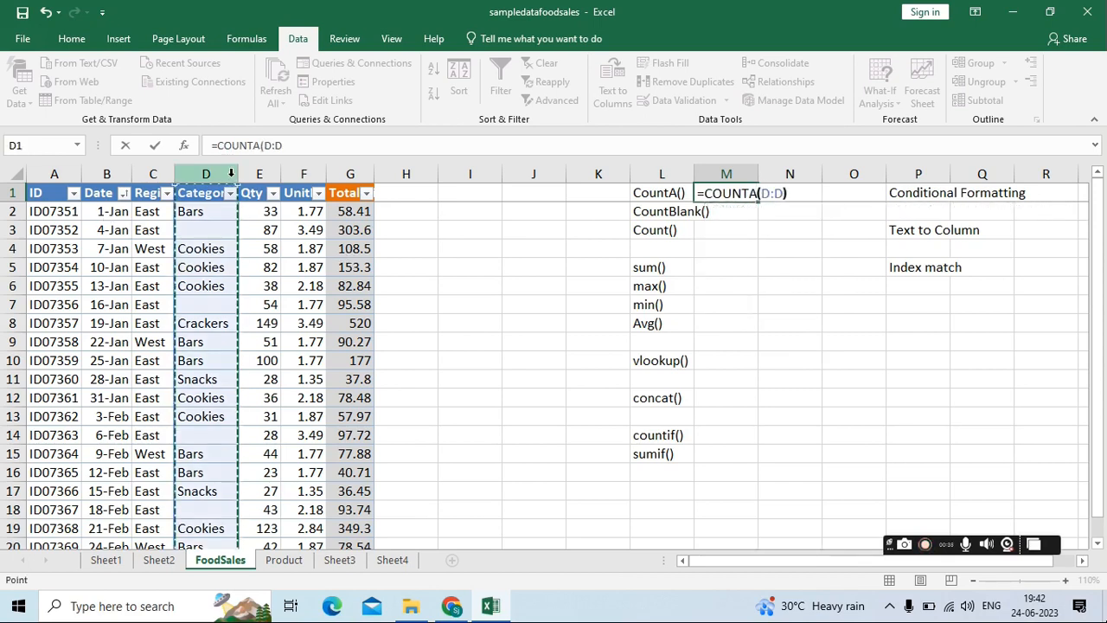
{"action": "key", "text": "Return"}
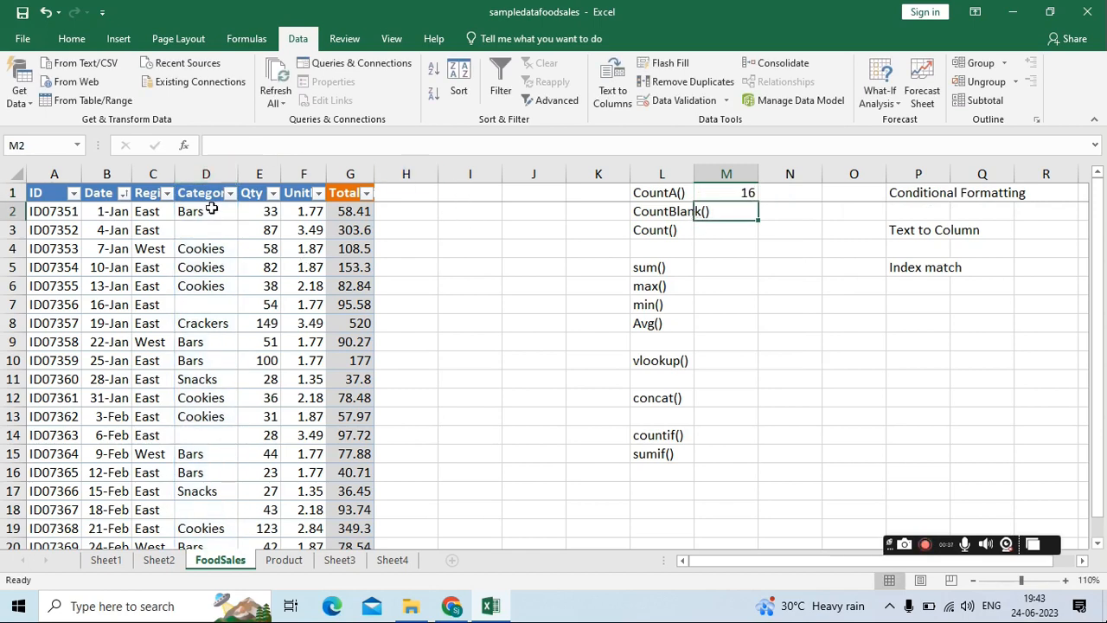
Count the blank Category cells in M2 with COUNTBLANK over the table's data rows, D2:D20.
{"action": "scroll", "coordinate": [240, 264], "scroll_direction": "down", "scroll_amount": 7}
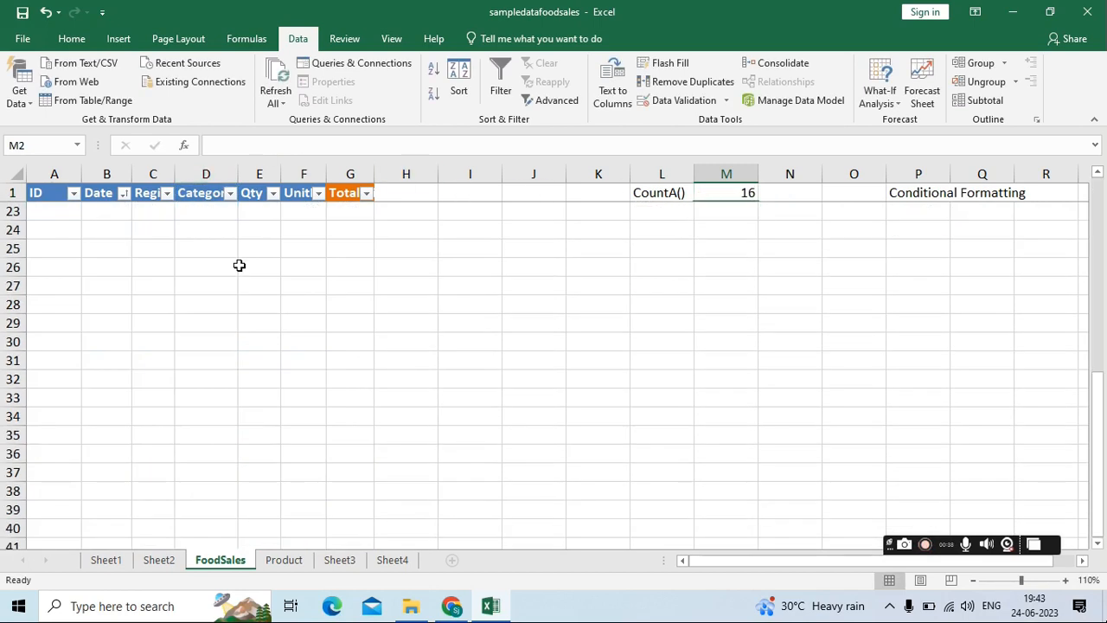
{"action": "scroll", "coordinate": [240, 264], "scroll_direction": "up", "scroll_amount": 6}
{"action": "scroll", "coordinate": [239, 265], "scroll_direction": "up", "scroll_amount": 1}
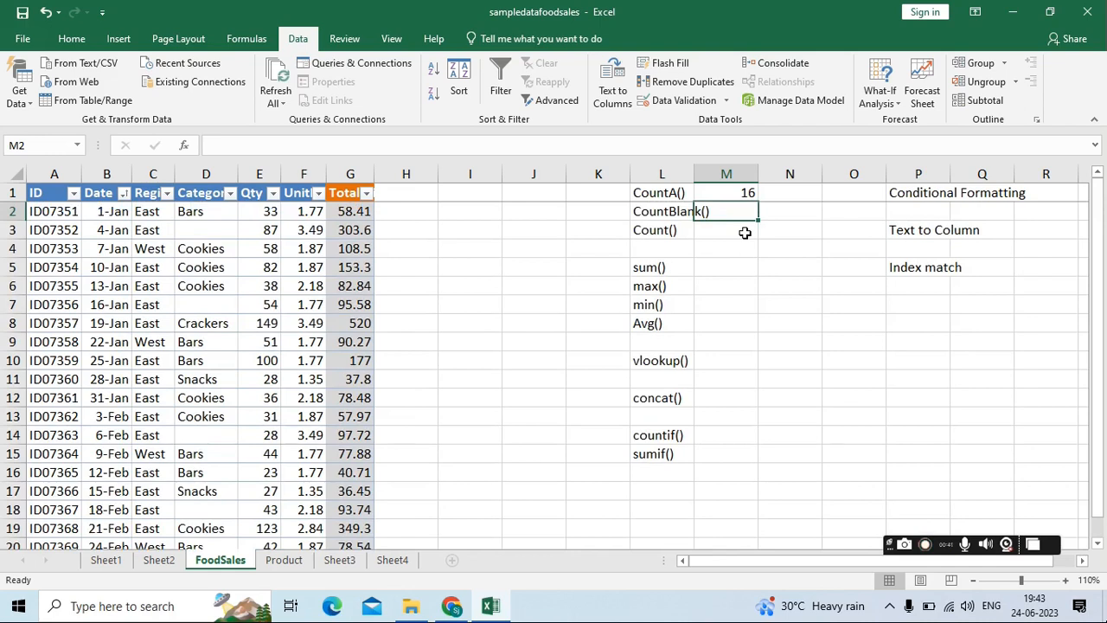
{"action": "type", "text": "=count"}
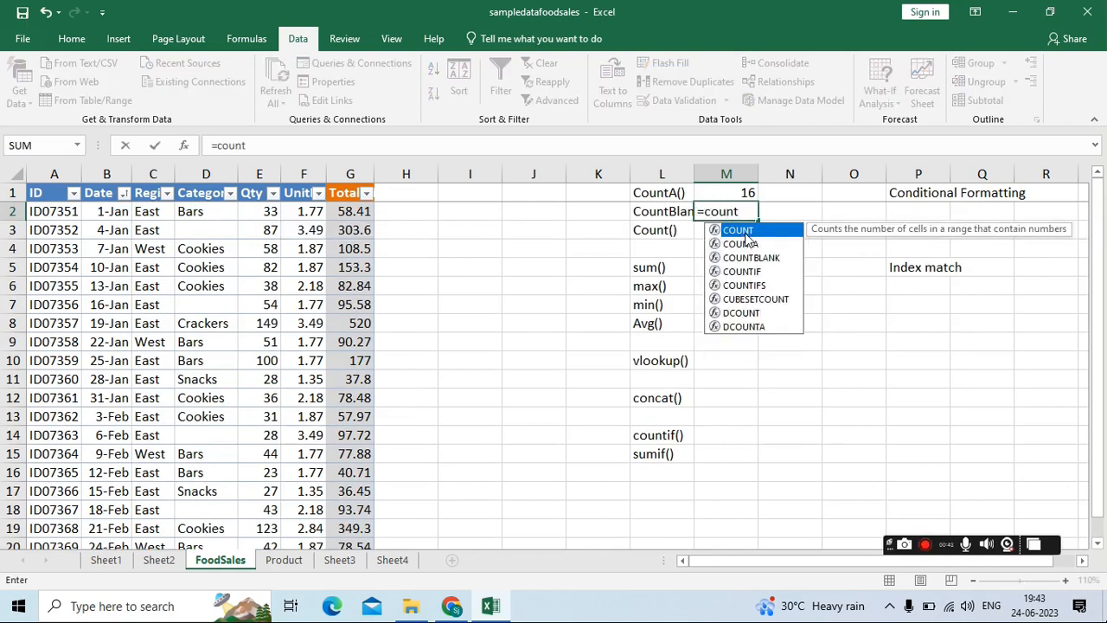
{"action": "type", "text": "bla"}
{"action": "double_click", "coordinate": [745, 232]}
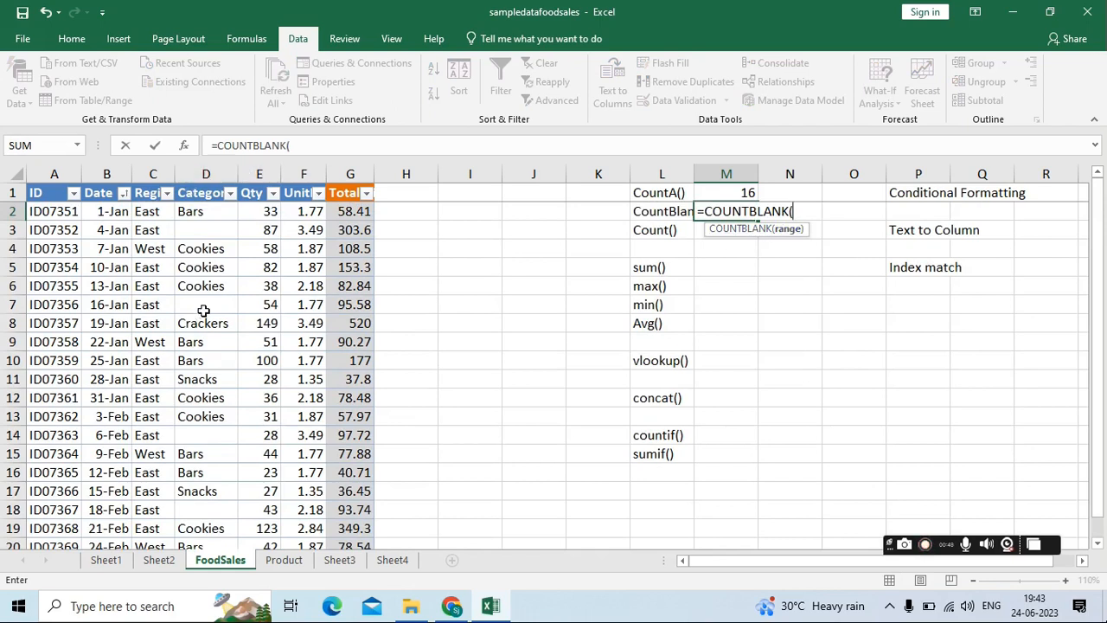
{"action": "scroll", "coordinate": [207, 346], "scroll_direction": "down", "scroll_amount": 1}
{"action": "scroll", "coordinate": [208, 450], "scroll_direction": "down", "scroll_amount": 4}
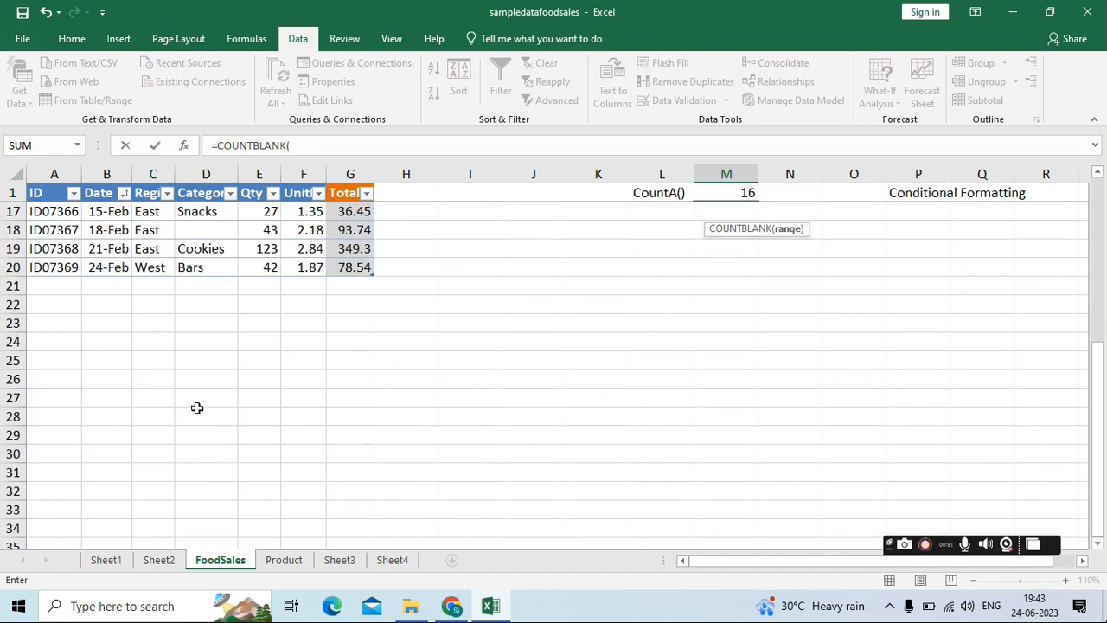
{"action": "scroll", "coordinate": [246, 441], "scroll_direction": "up", "scroll_amount": 5}
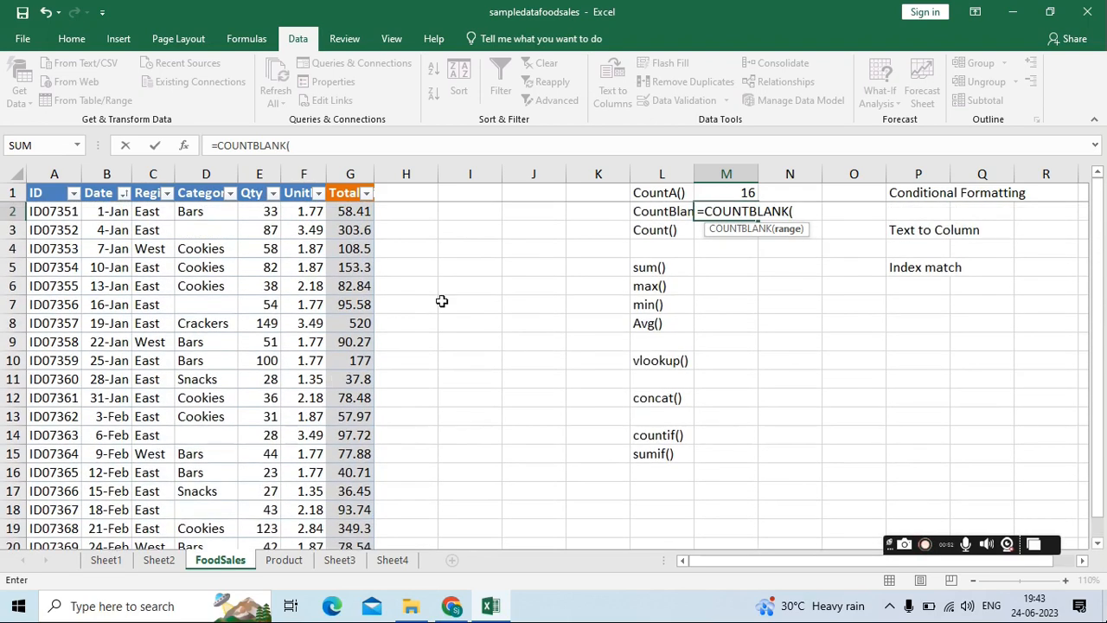
{"action": "left_click", "coordinate": [215, 211]}
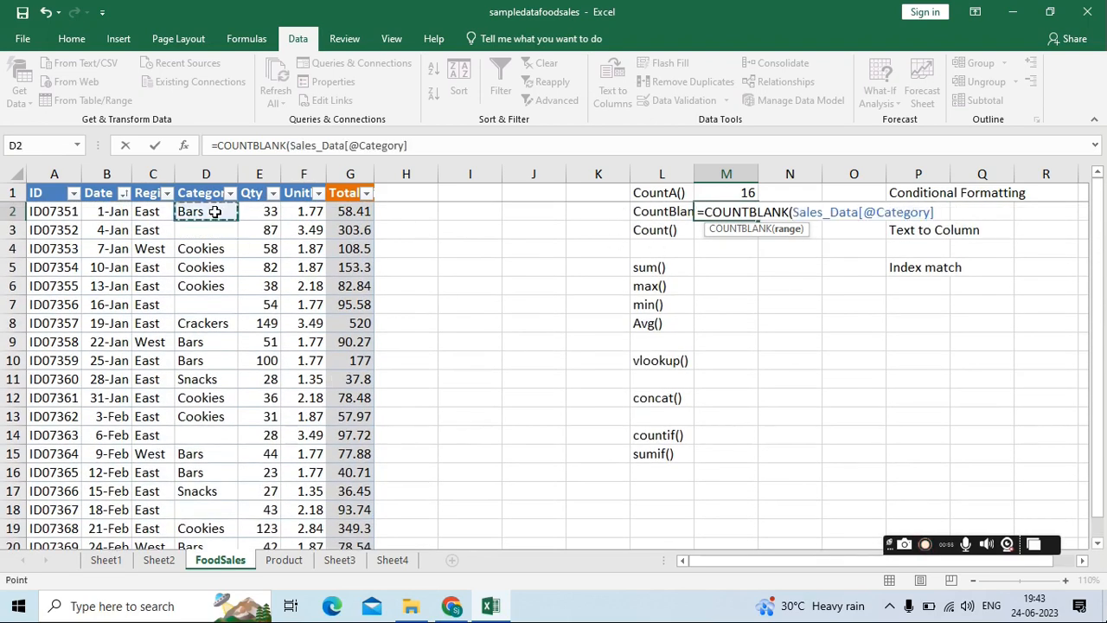
{"action": "key", "text": "shift+Down"}
{"action": "key", "text": "shift+Down"}
{"action": "key", "text": "shift+Down"}
{"action": "key", "text": "shift+Down"}
{"action": "key", "text": "shift+Down"}
{"action": "key", "text": "shift+Down"}
{"action": "key", "text": "shift+Down"}
{"action": "key", "text": "shift+Down"}
{"action": "key", "text": "shift+Down"}
{"action": "key", "text": "shift+Down"}
{"action": "key", "text": "shift+Down"}
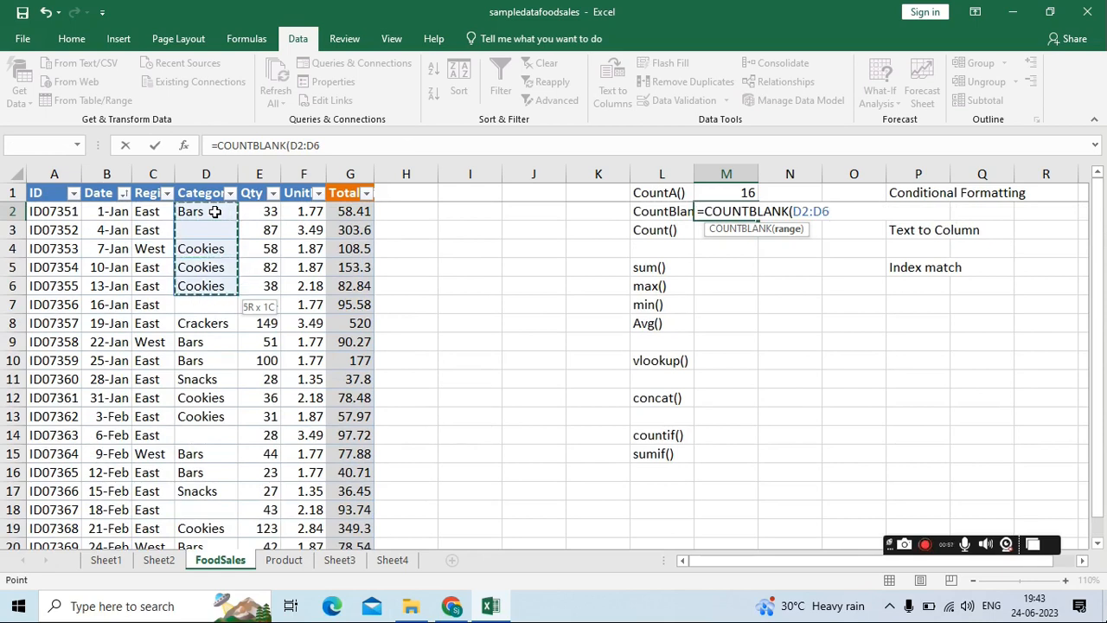
{"action": "key", "text": "shift+Down"}
{"action": "key", "text": "shift+Down"}
{"action": "key", "text": "shift+Down"}
{"action": "key", "text": "shift+Down"}
{"action": "key", "text": "shift+Down"}
{"action": "key", "text": "shift+Down"}
{"action": "key", "text": "shift+Down"}
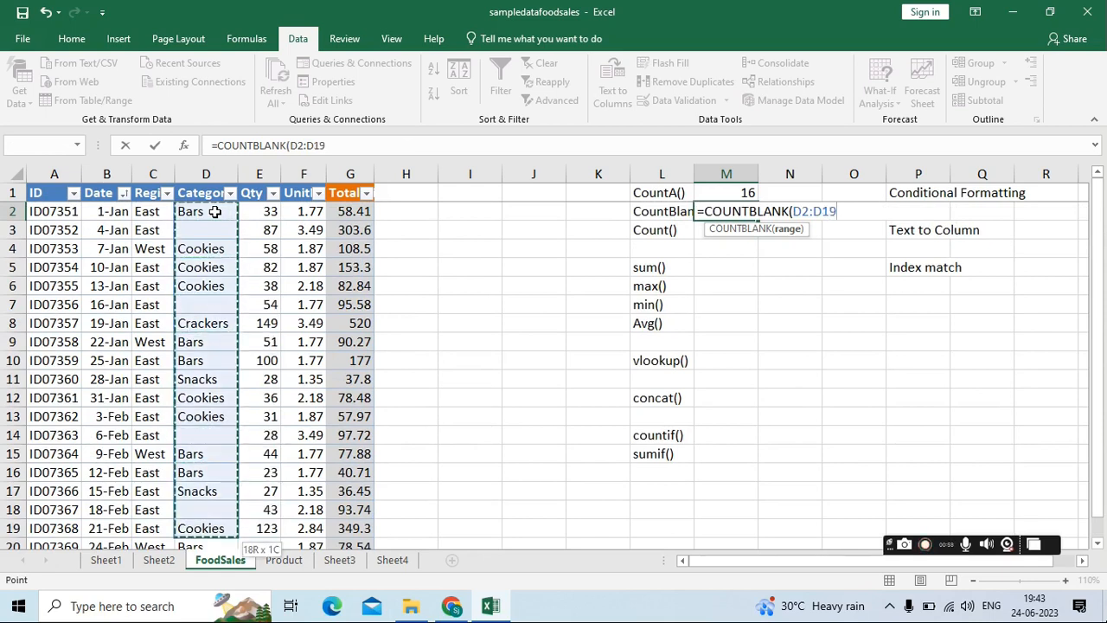
{"action": "key", "text": "Return"}
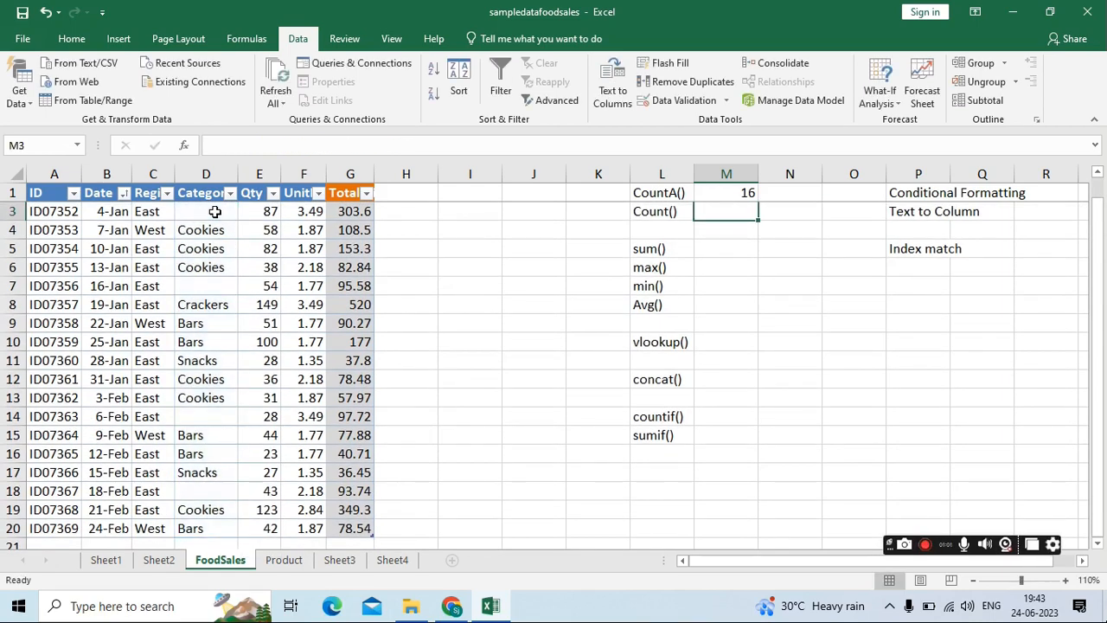
Filter the Category column to show only blank entries as a check on the blank count, and clear that filter.
{"action": "scroll", "coordinate": [640, 339], "scroll_direction": "up", "scroll_amount": 1}
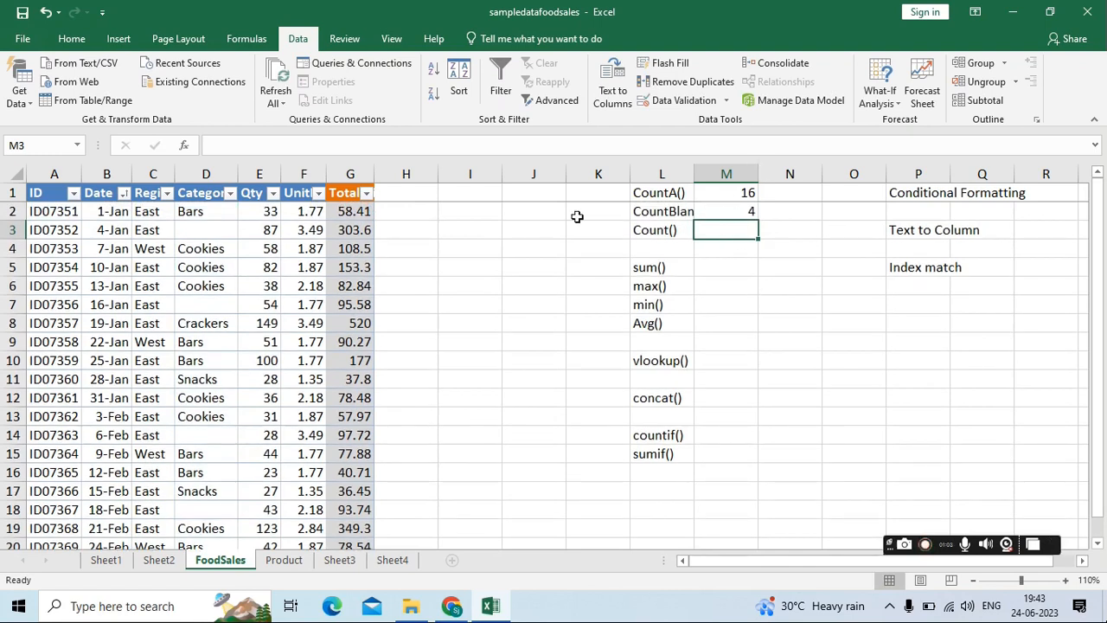
{"action": "left_click", "coordinate": [230, 193]}
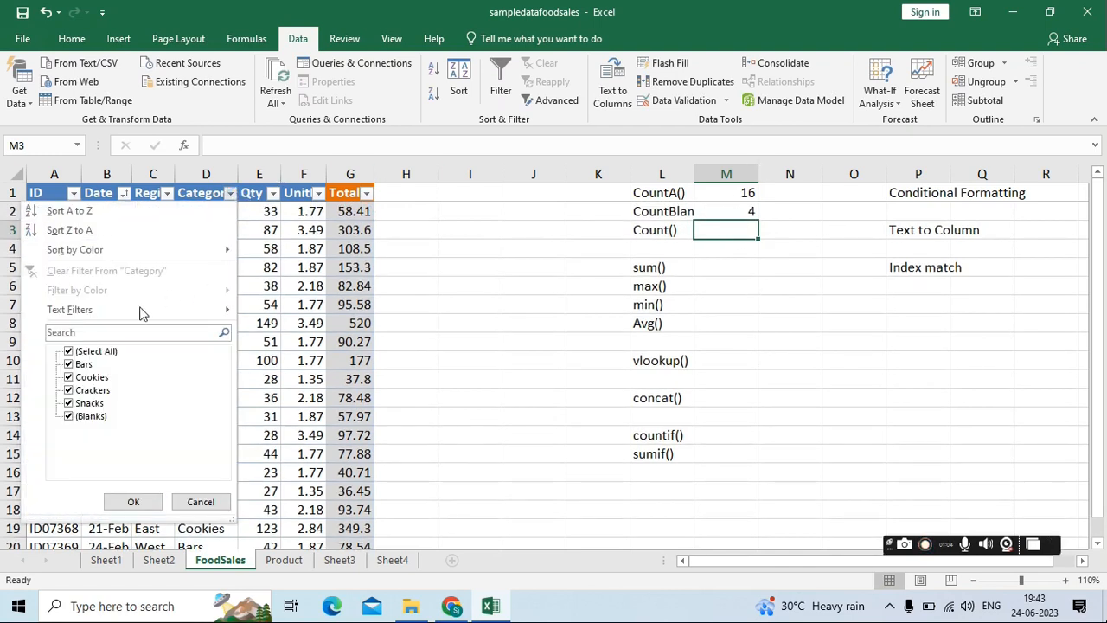
{"action": "left_click", "coordinate": [68, 352]}
{"action": "left_click", "coordinate": [70, 416]}
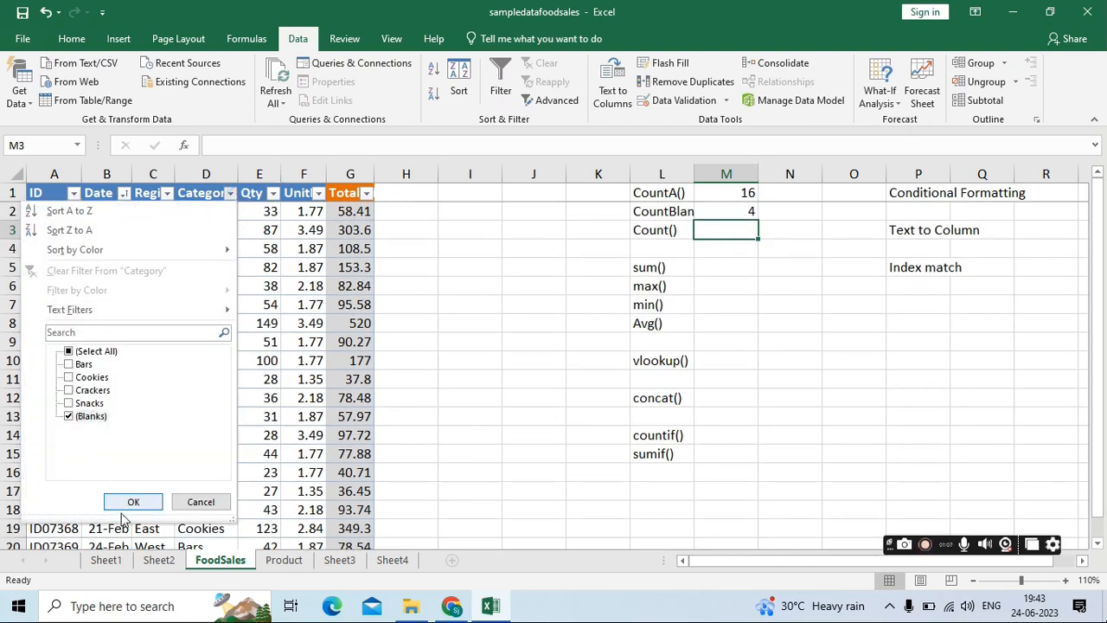
{"action": "left_click", "coordinate": [132, 501]}
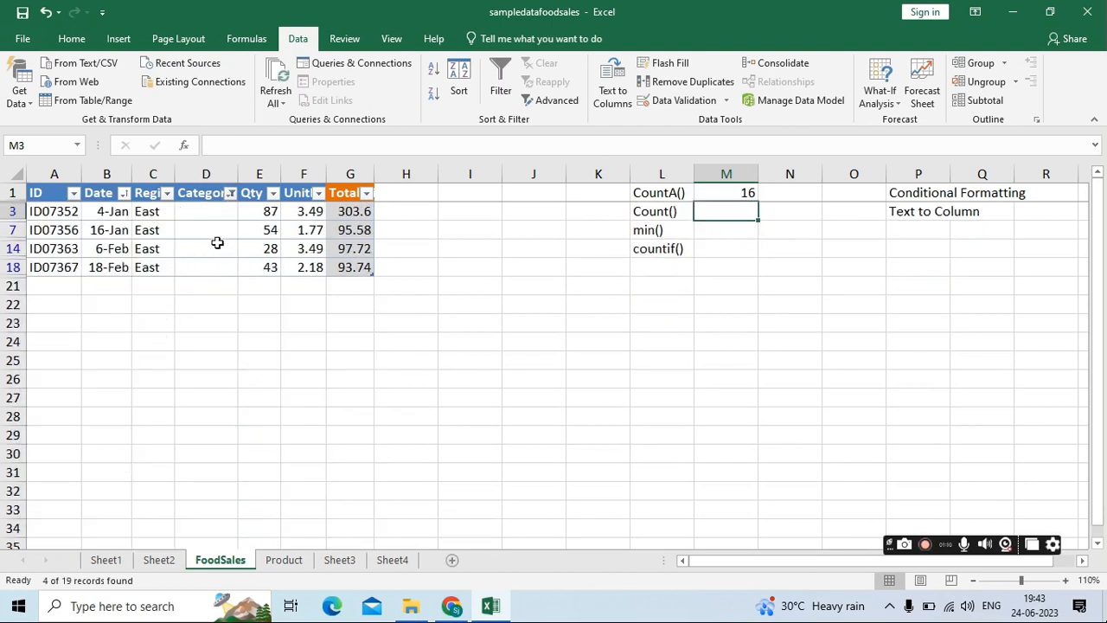
{"action": "left_click", "coordinate": [230, 193]}
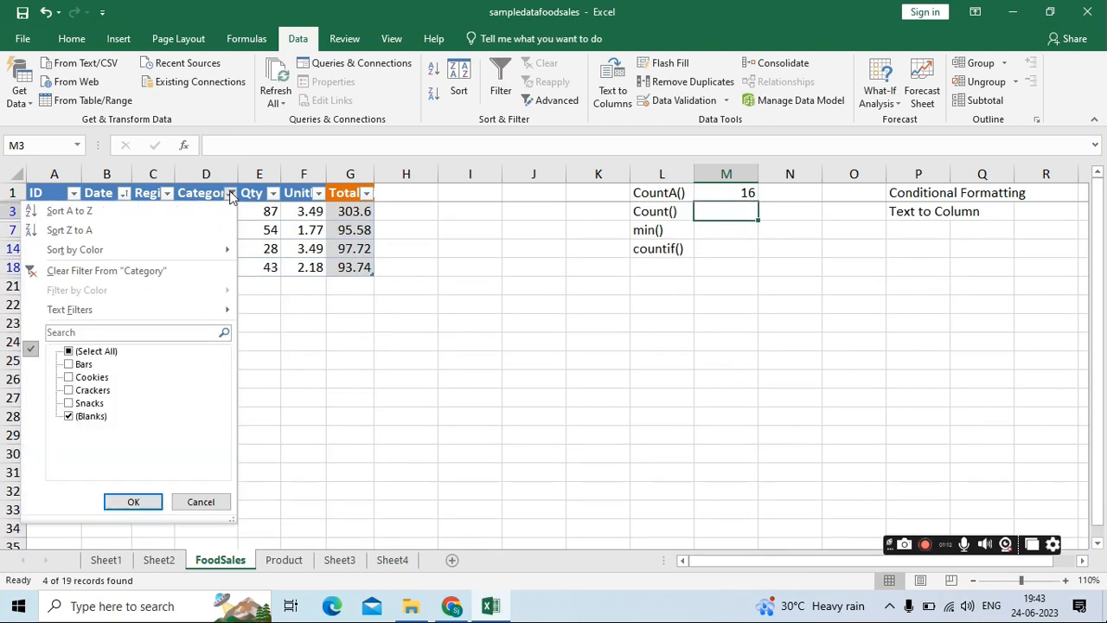
{"action": "left_click", "coordinate": [115, 274]}
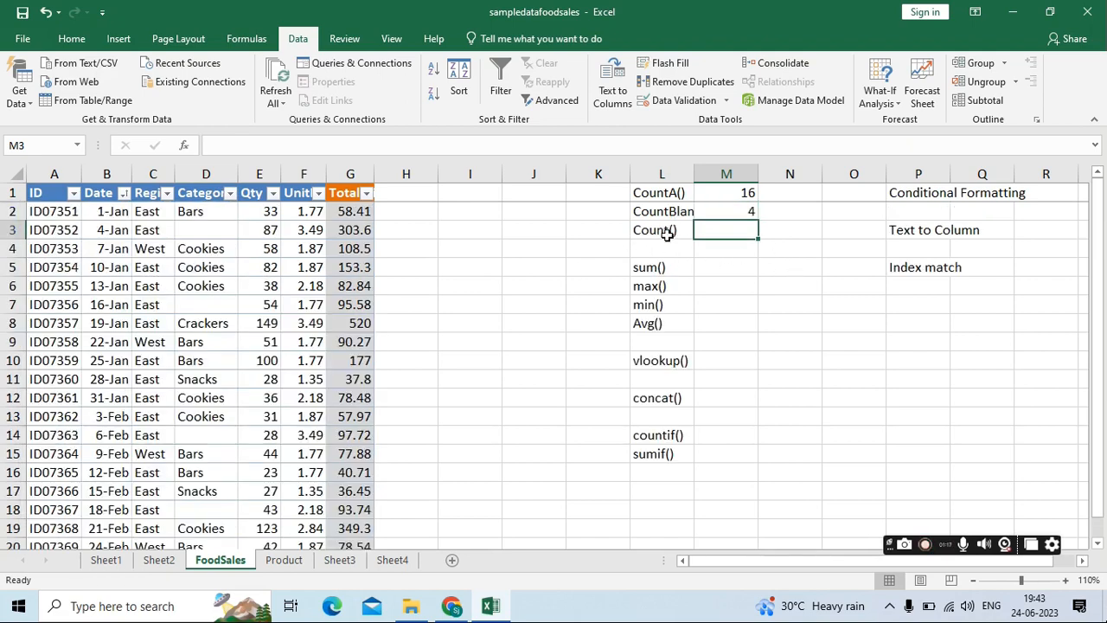
Count the numeric entries of the whole Qty column in cell M3 with =COUNT(E:E).
{"action": "type", "text": "=count"}
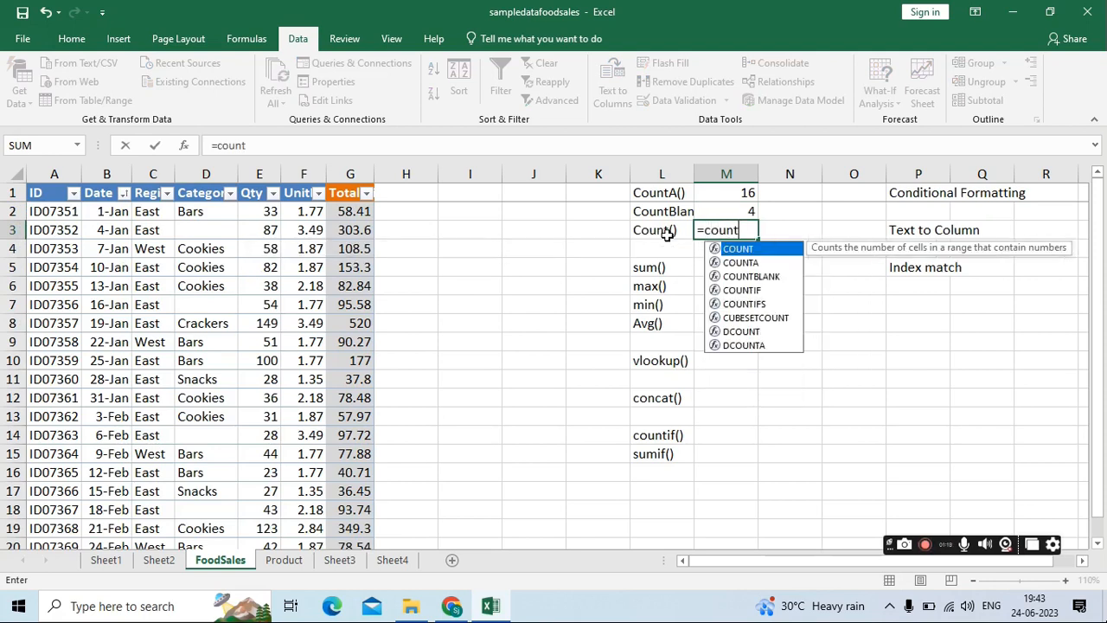
{"action": "key", "text": "Tab"}
{"action": "left_click", "coordinate": [269, 169]}
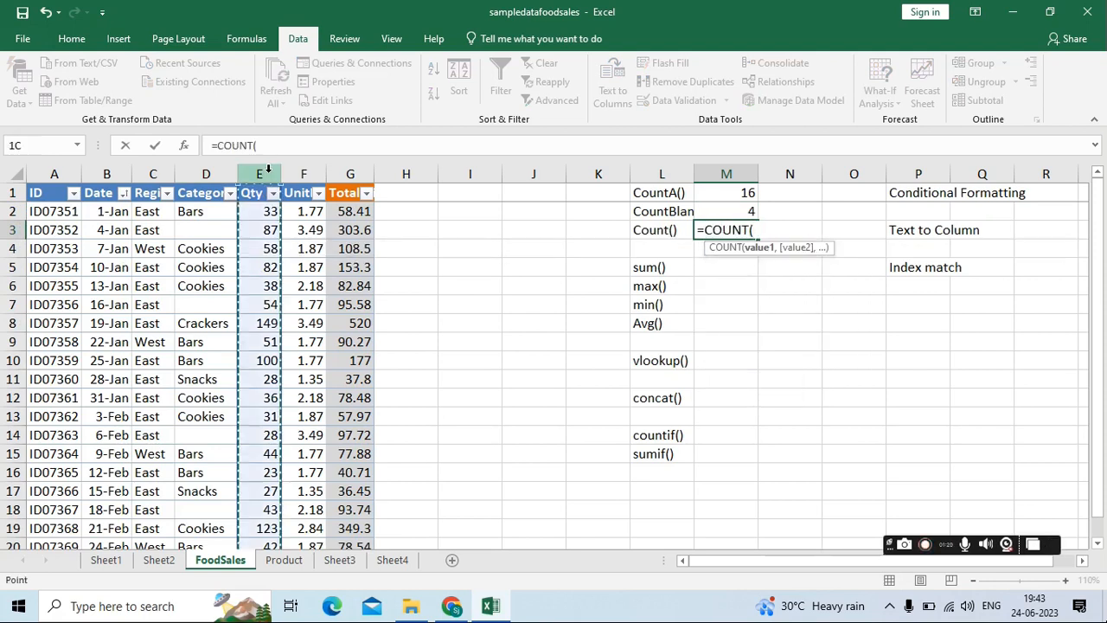
{"action": "type", "text": ")"}
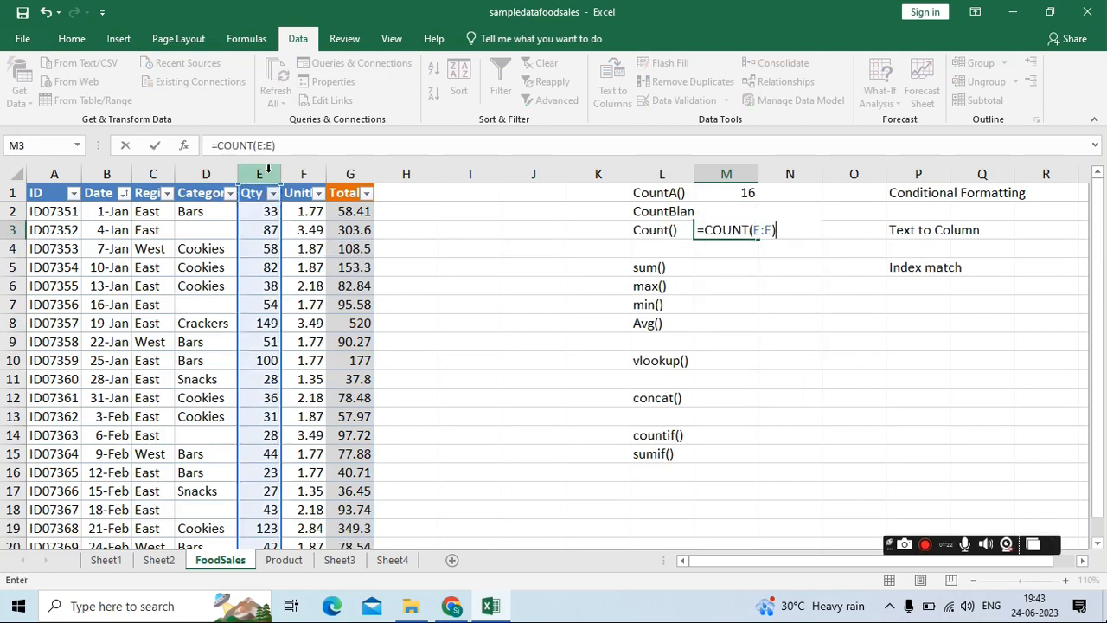
{"action": "key", "text": "Return"}
{"action": "left_click", "coordinate": [812, 382]}
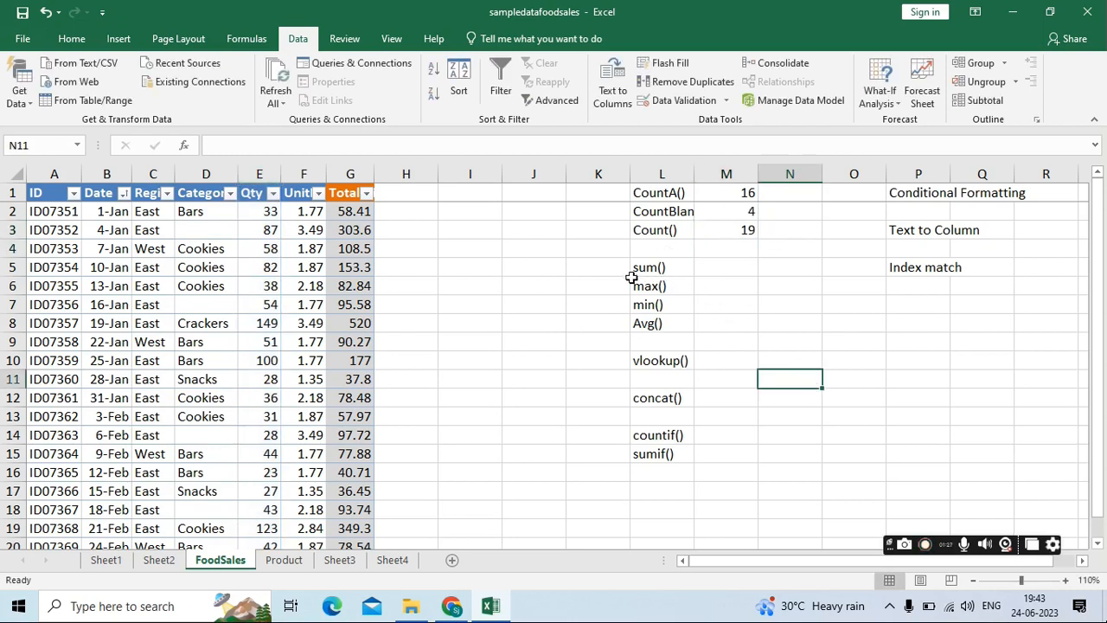
Total the Qty column in cell M5 with =SUM(E:E), and select column E to compare its sum.
{"action": "left_click", "coordinate": [722, 266]}
{"action": "type", "text": "=sum"}
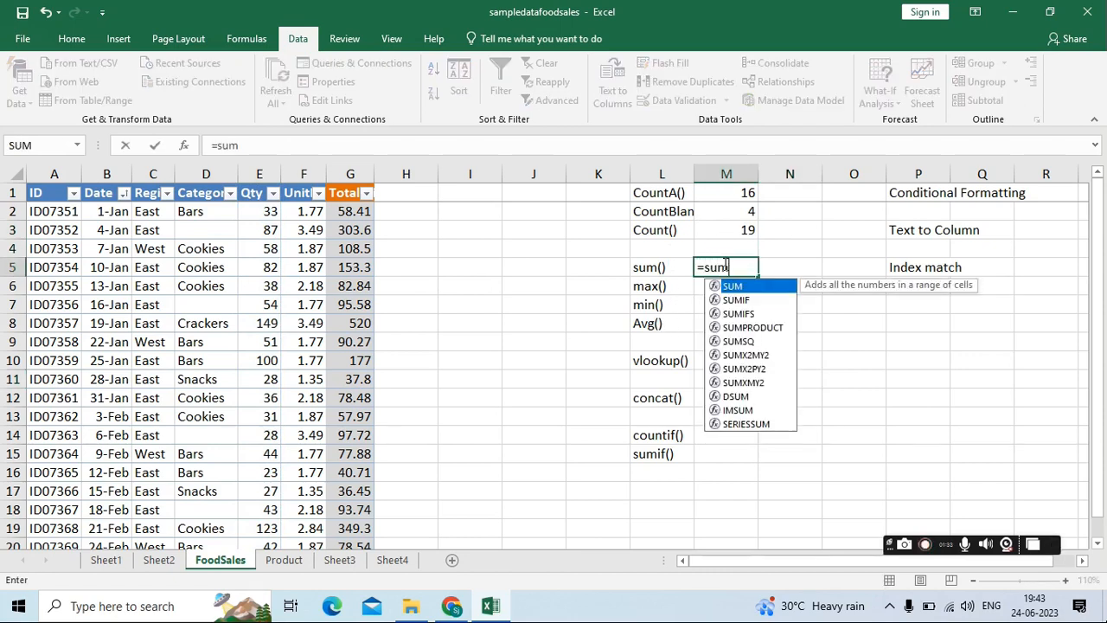
{"action": "key", "text": "Tab"}
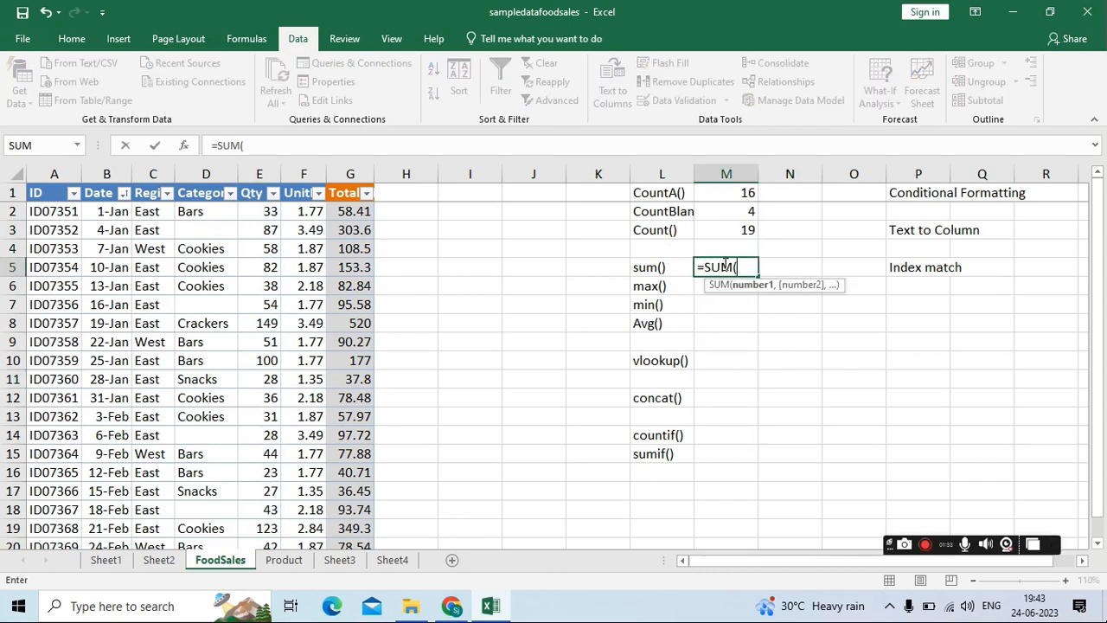
{"action": "left_click", "coordinate": [271, 170]}
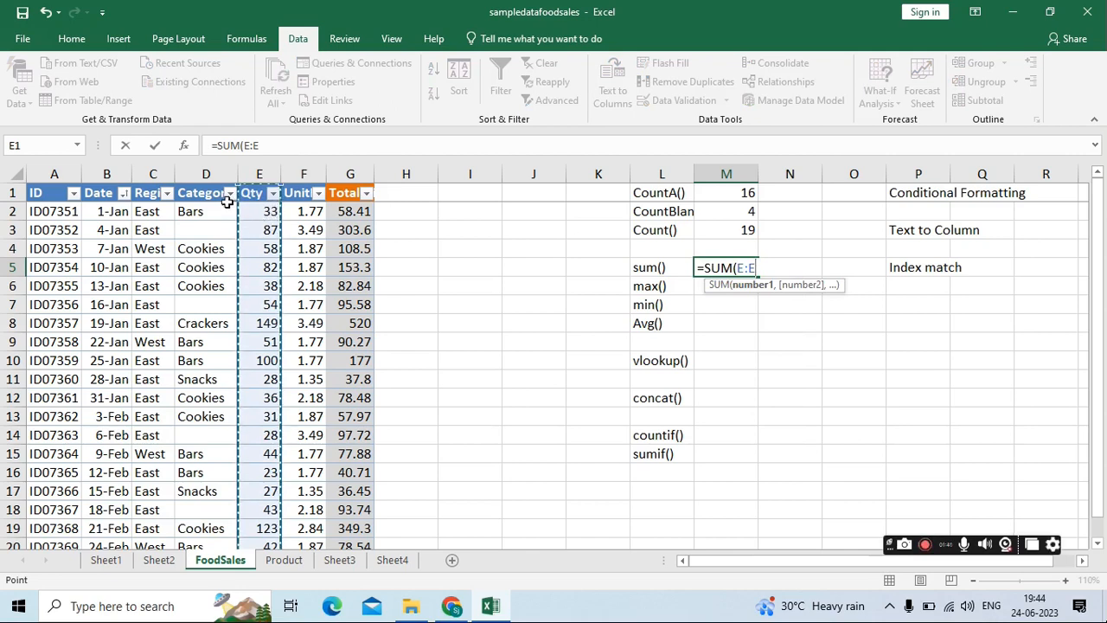
{"action": "type", "text": ")"}
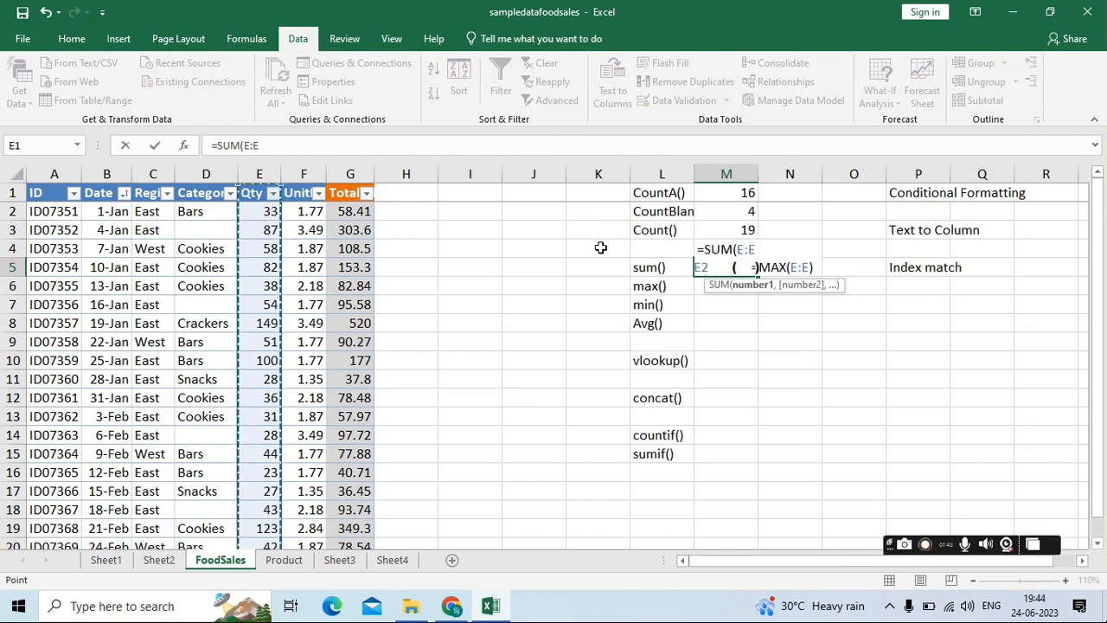
{"action": "key", "text": "Return"}
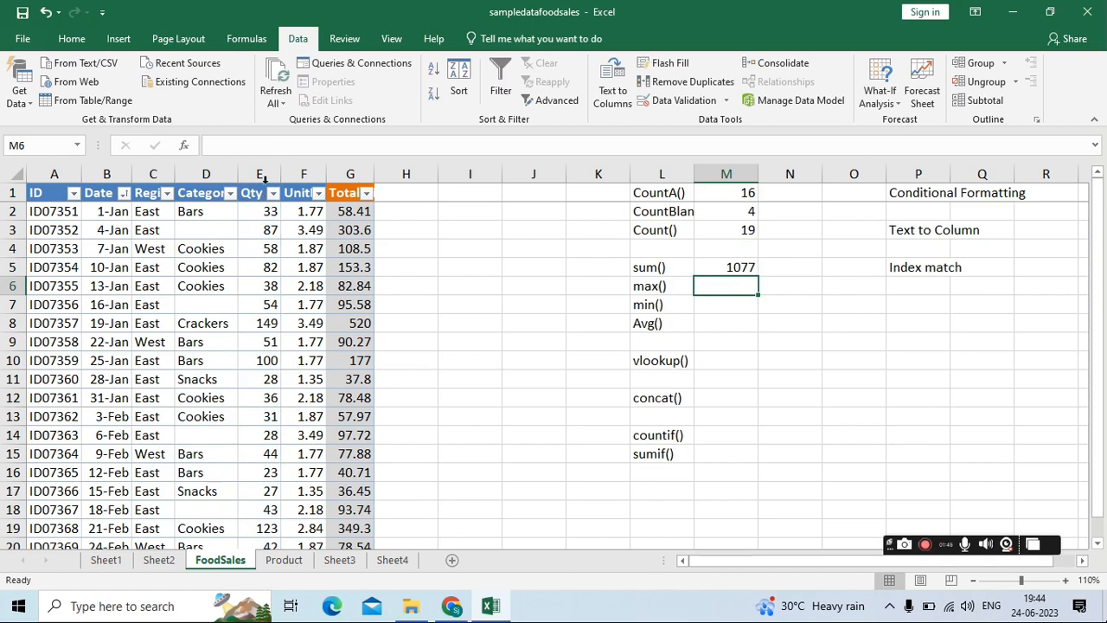
{"action": "left_click", "coordinate": [265, 177]}
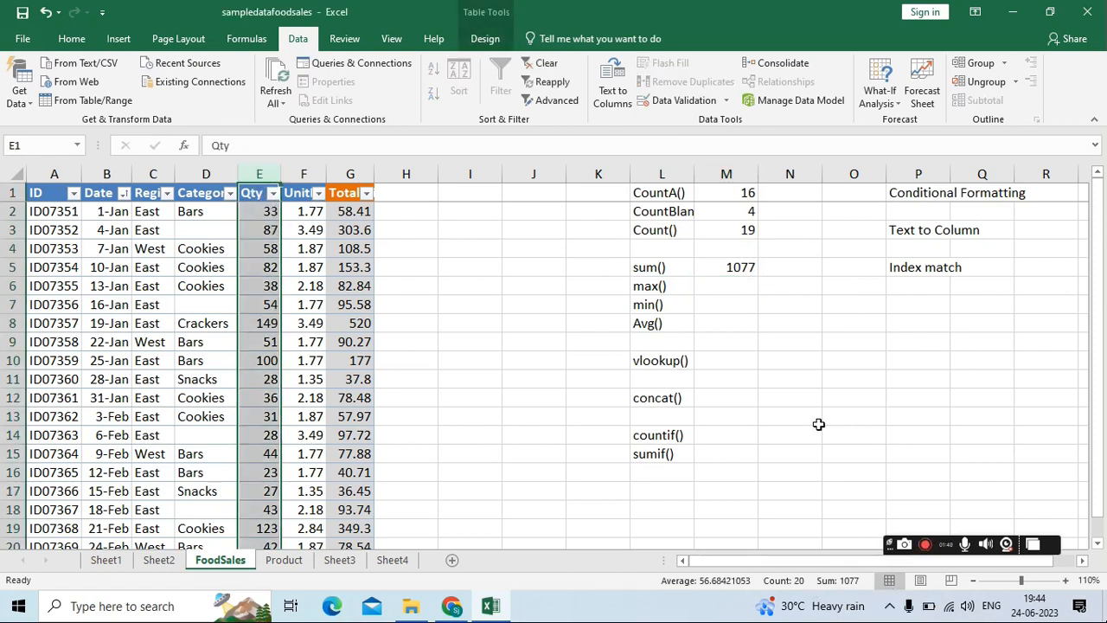
Find the largest value of the Qty column in cell M6 with =MAX(E:E).
{"action": "left_click", "coordinate": [735, 308]}
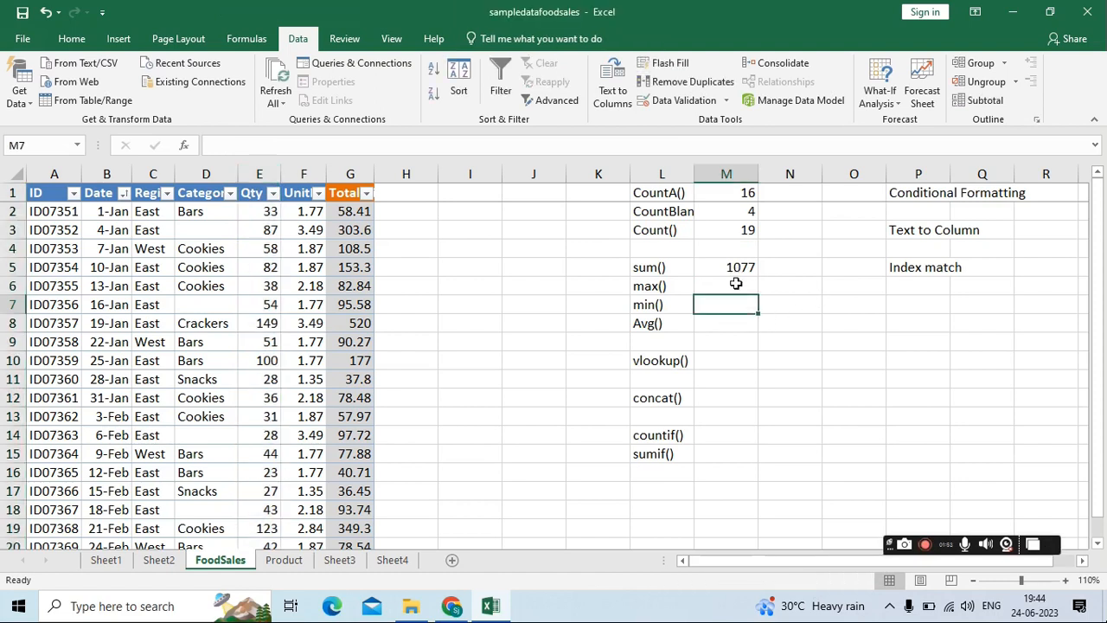
{"action": "left_click", "coordinate": [735, 288]}
{"action": "type", "text": "=max"}
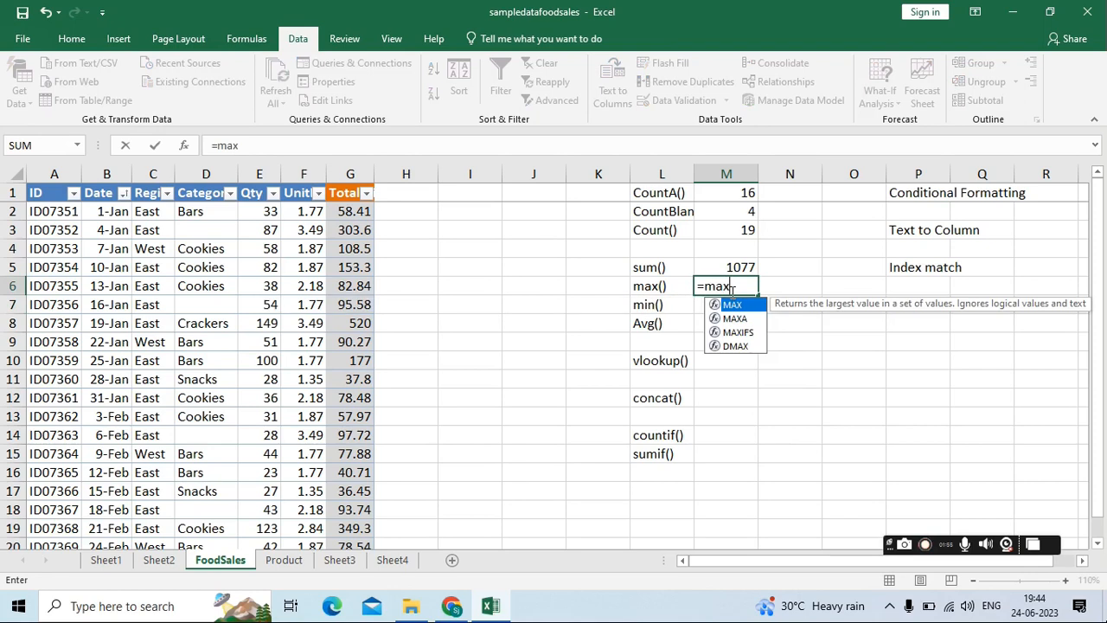
{"action": "key", "text": "Tab"}
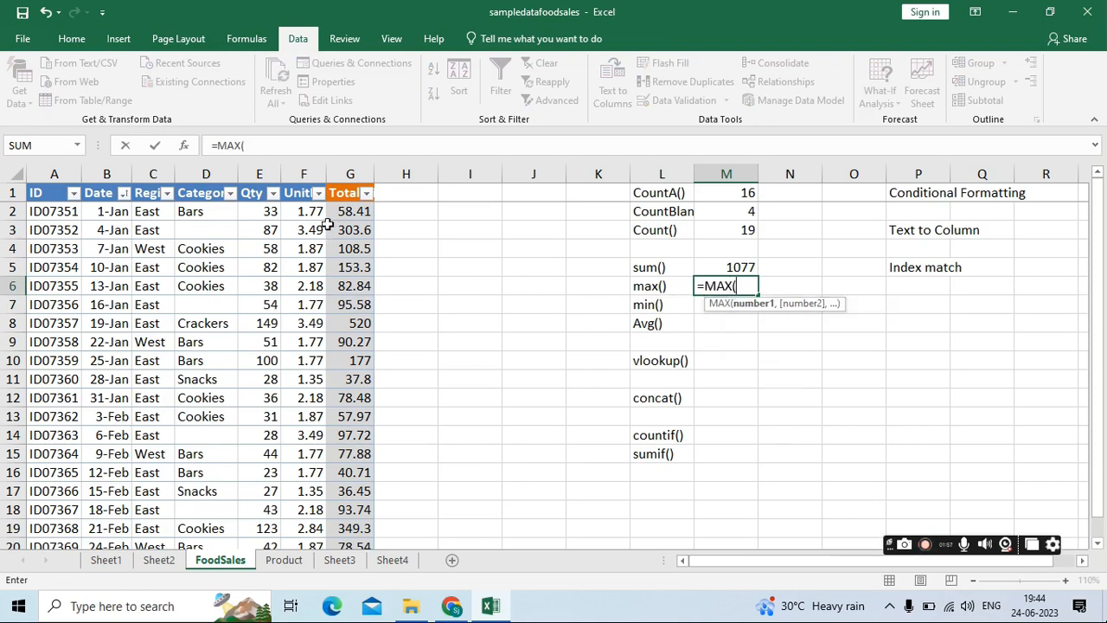
{"action": "left_click", "coordinate": [254, 172]}
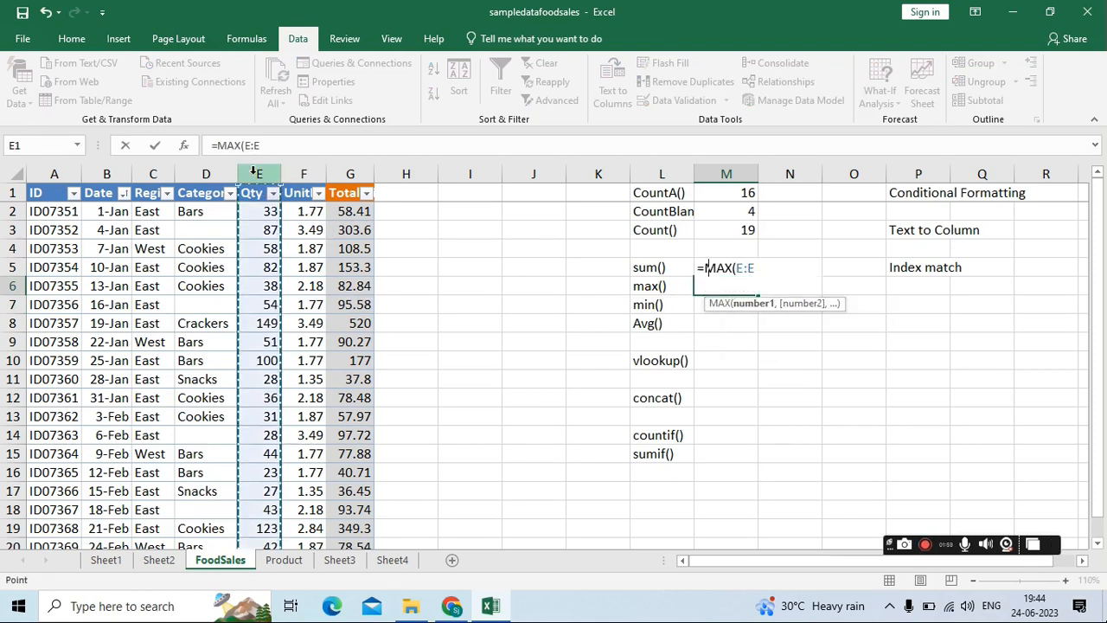
{"action": "type", "text": ")"}
{"action": "key", "text": "Return"}
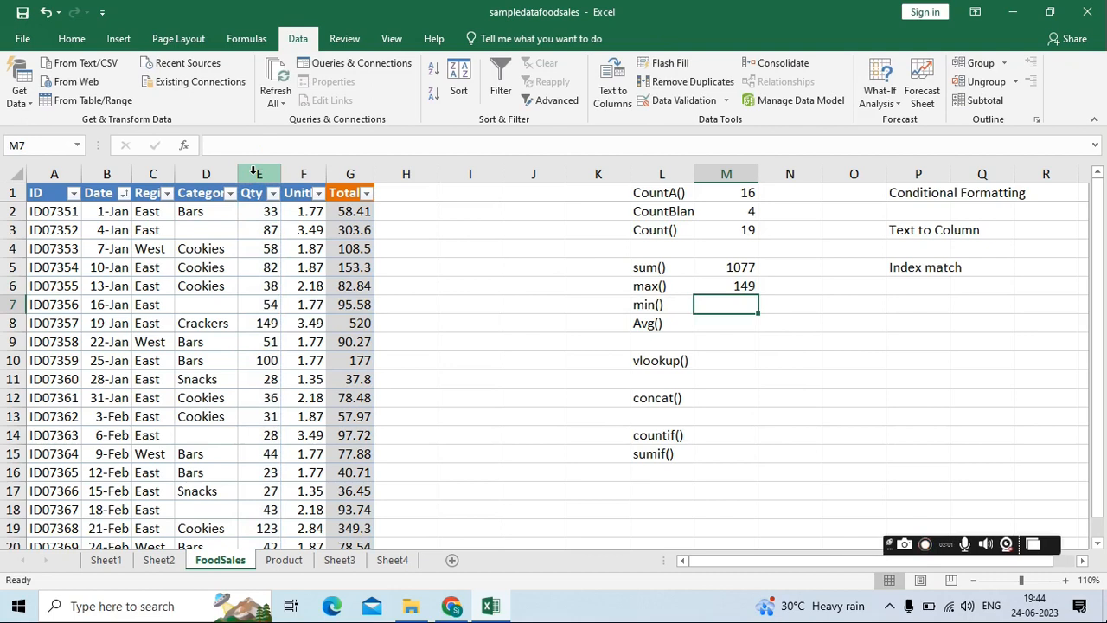
Find the smallest value of the Qty column in cell M7 with =MIN(E:E).
{"action": "type", "text": "=min"}
{"action": "key", "text": "Tab"}
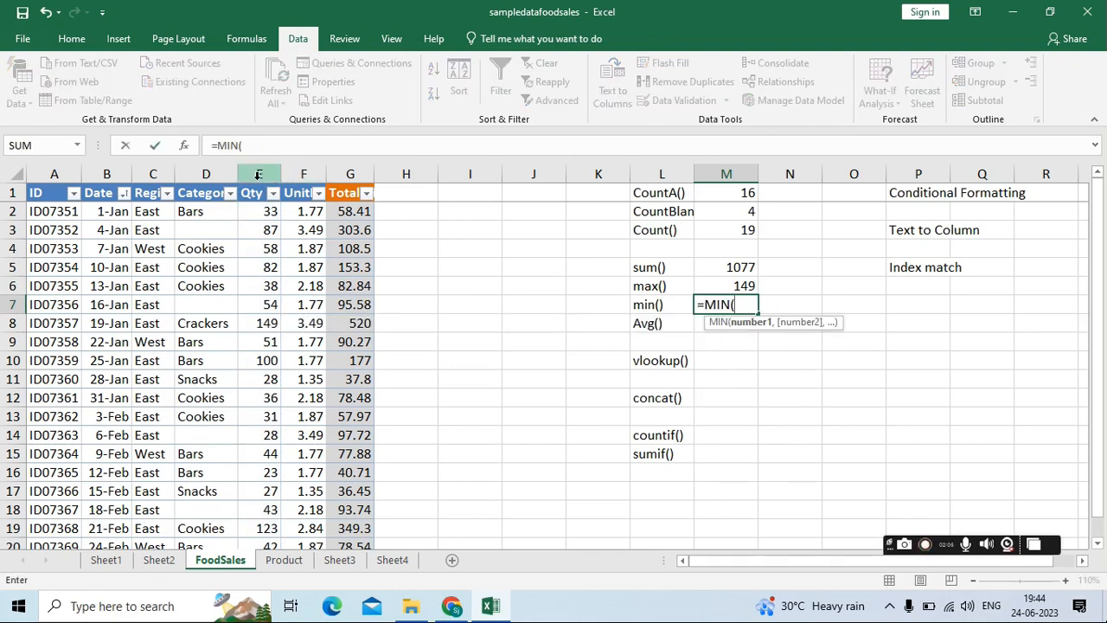
{"action": "left_click", "coordinate": [257, 174]}
{"action": "type", "text": ")"}
{"action": "key", "text": "Return"}
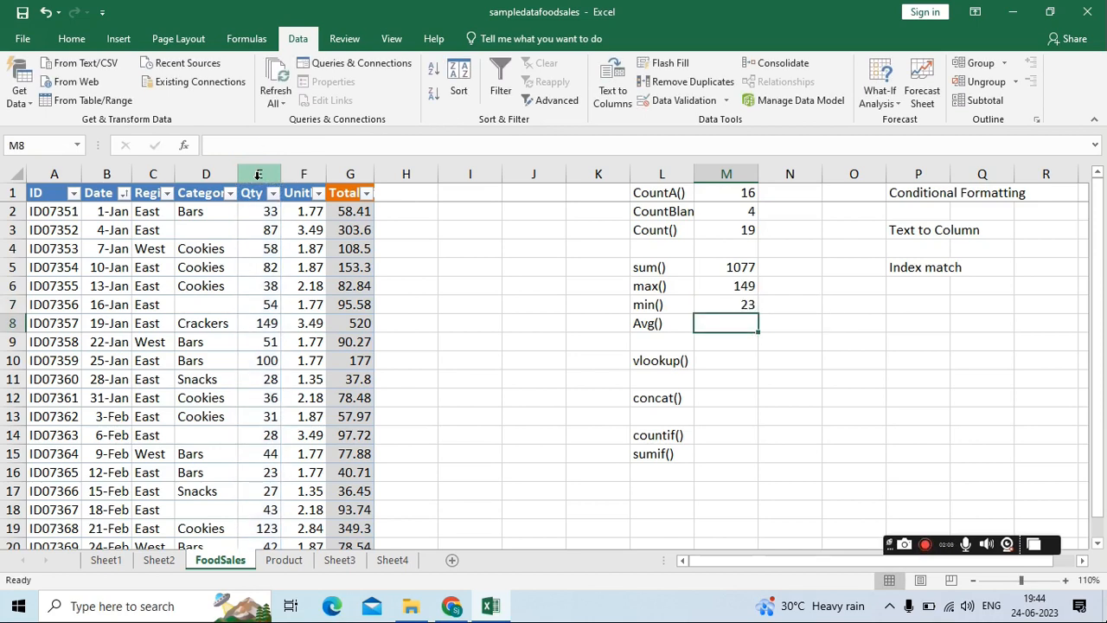
Calculate the average of the whole Qty column in cell M8 with the AVERAGE function.
{"action": "type", "text": "=aver"}
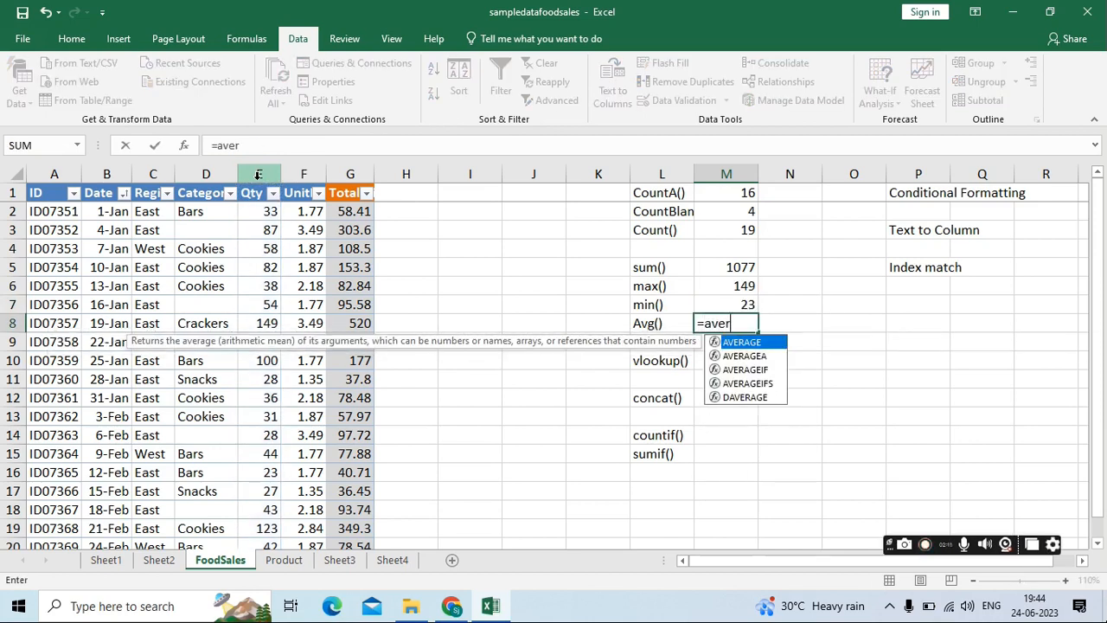
{"action": "type", "text": "age"}
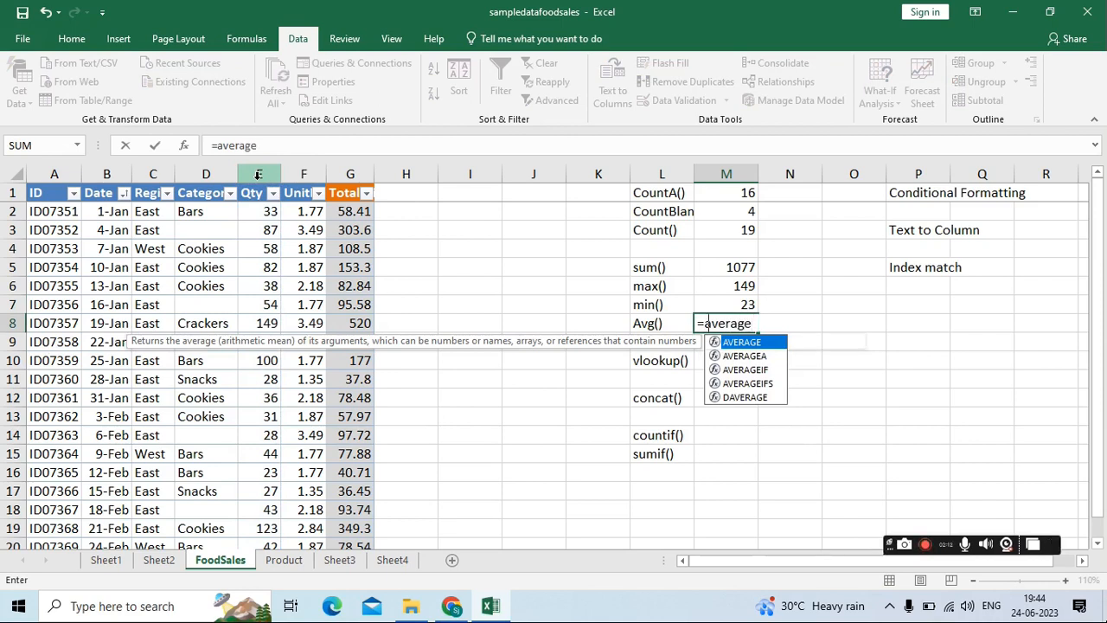
{"action": "key", "text": "Tab"}
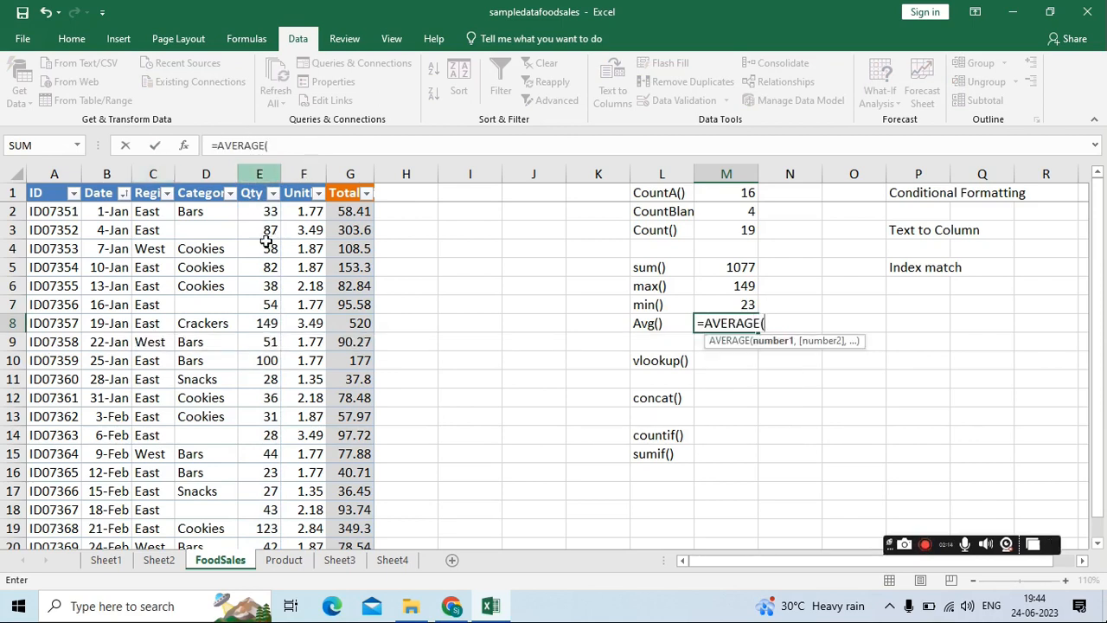
{"action": "left_click", "coordinate": [261, 166]}
{"action": "key", "text": "Return"}
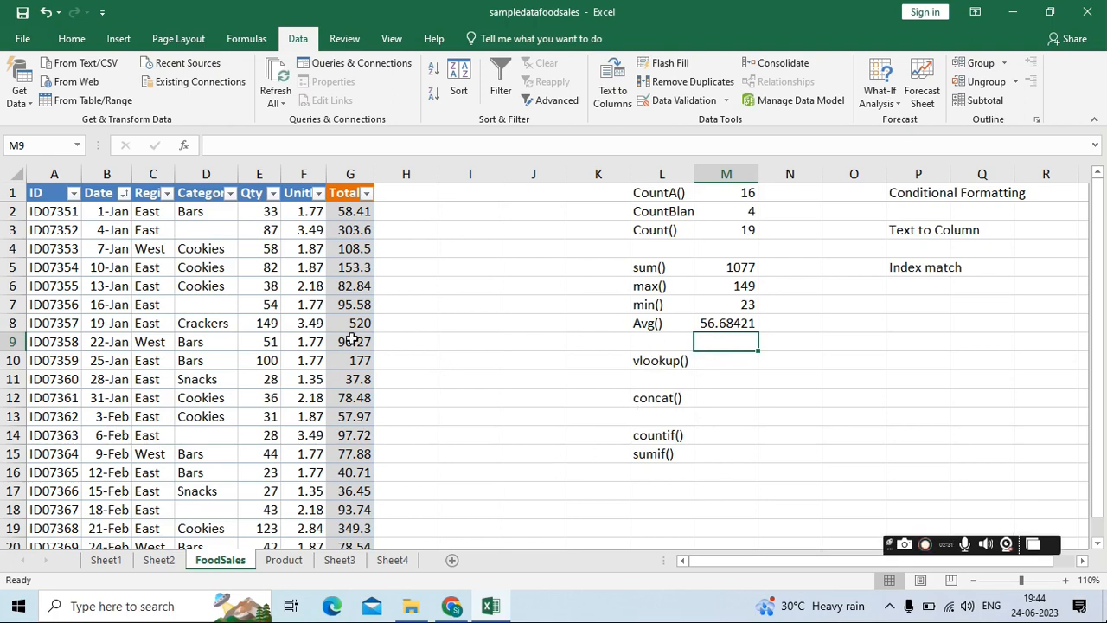
Look at the ID and City list on the Product sheet, and add a City column header in H1 of FoodSales.
{"action": "left_click", "coordinate": [284, 560]}
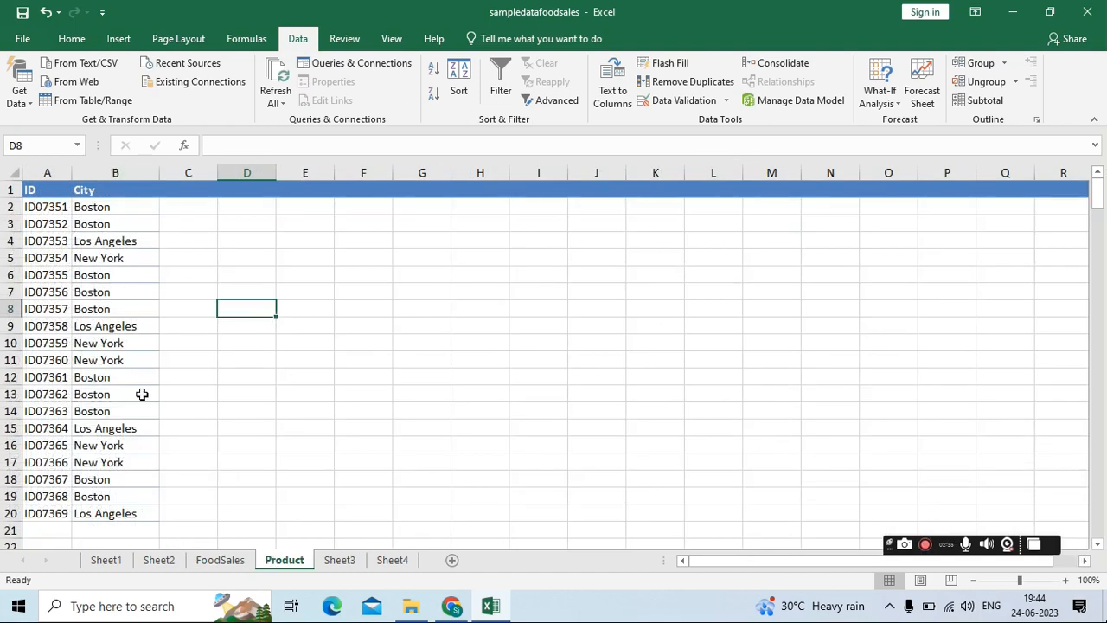
{"action": "left_click", "coordinate": [220, 560]}
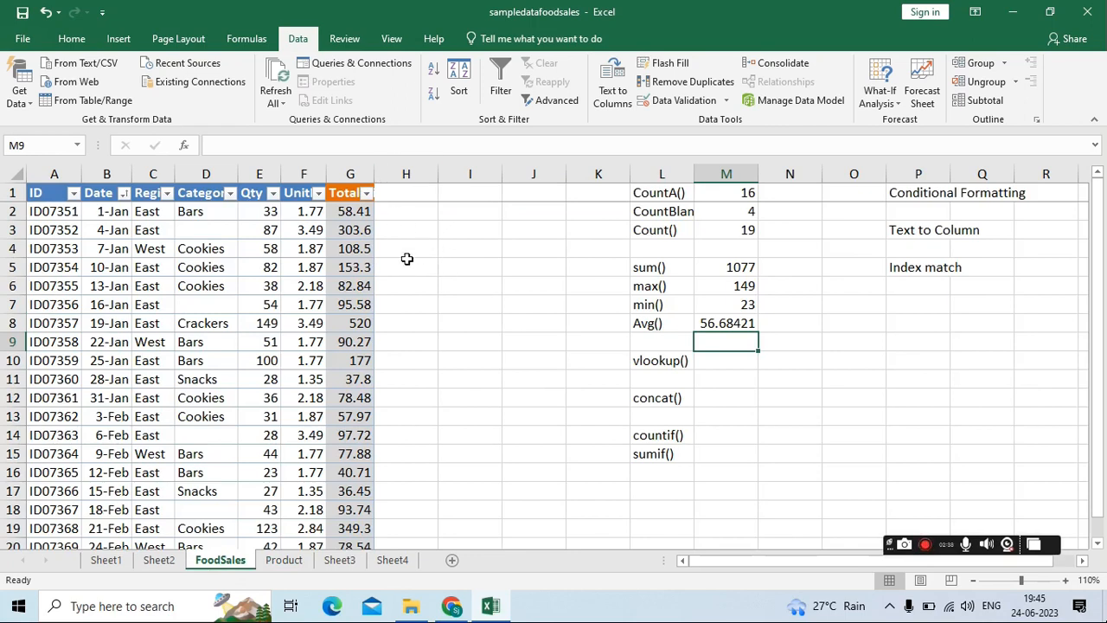
{"action": "left_click", "coordinate": [398, 196]}
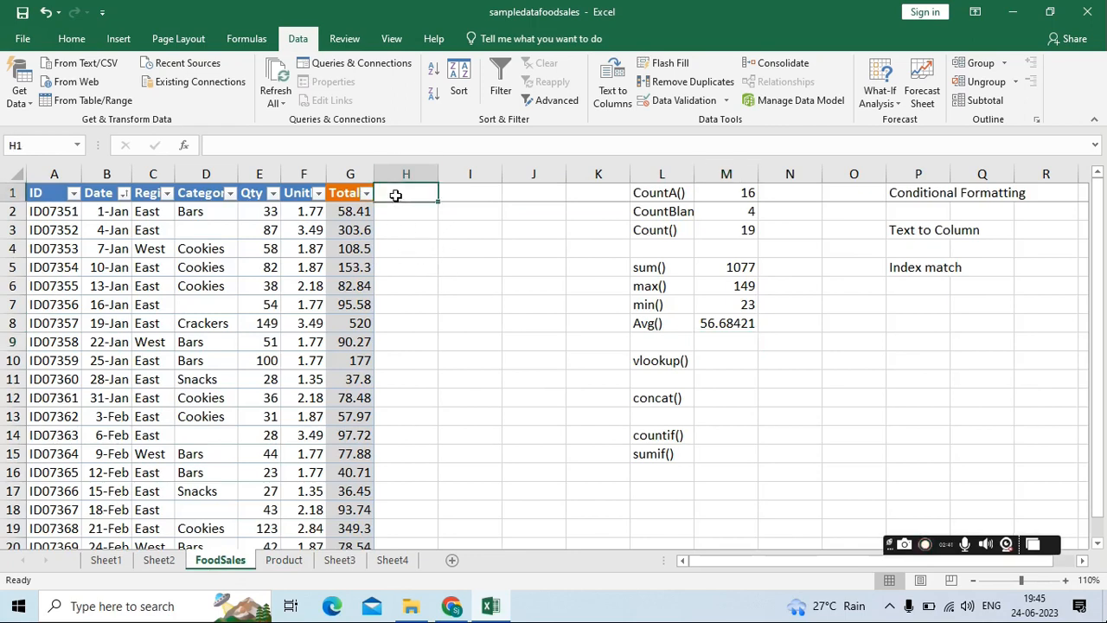
{"action": "type", "text": "City"}
{"action": "key", "text": "Return"}
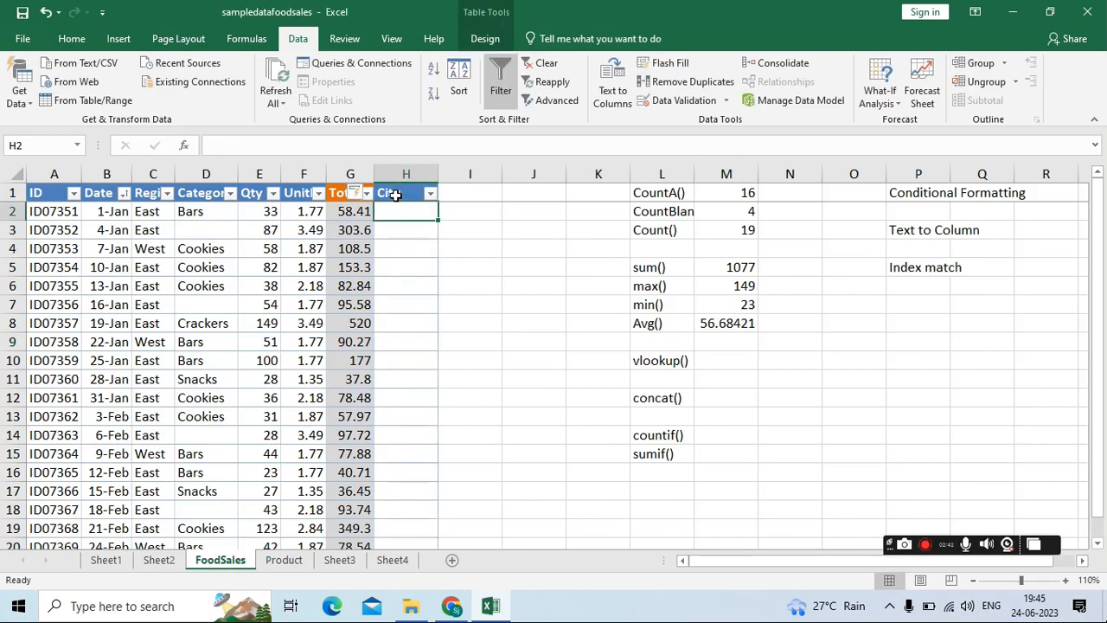
Start a VLOOKUP formula in H2 of the City column, using the same row's ID as the lookup value.
{"action": "type", "text": "=vl"}
{"action": "key", "text": "Tab"}
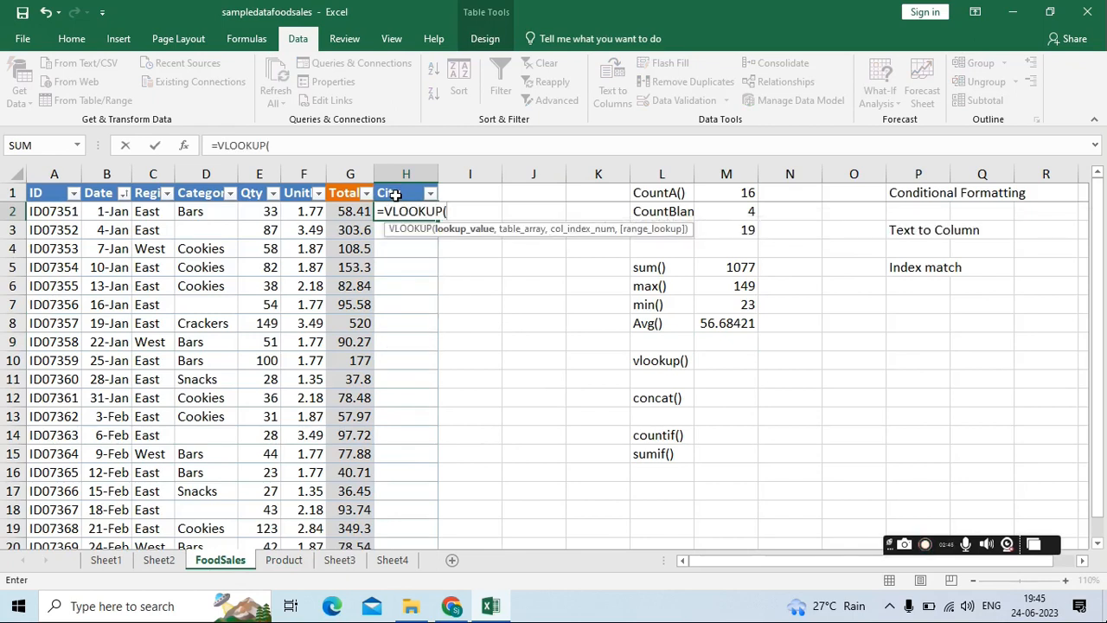
{"action": "key", "text": "Left"}
{"action": "key", "text": "Left"}
{"action": "key", "text": "Left"}
{"action": "key", "text": "Left"}
{"action": "key", "text": "Left"}
{"action": "key", "text": "Left"}
{"action": "key", "text": "Left"}
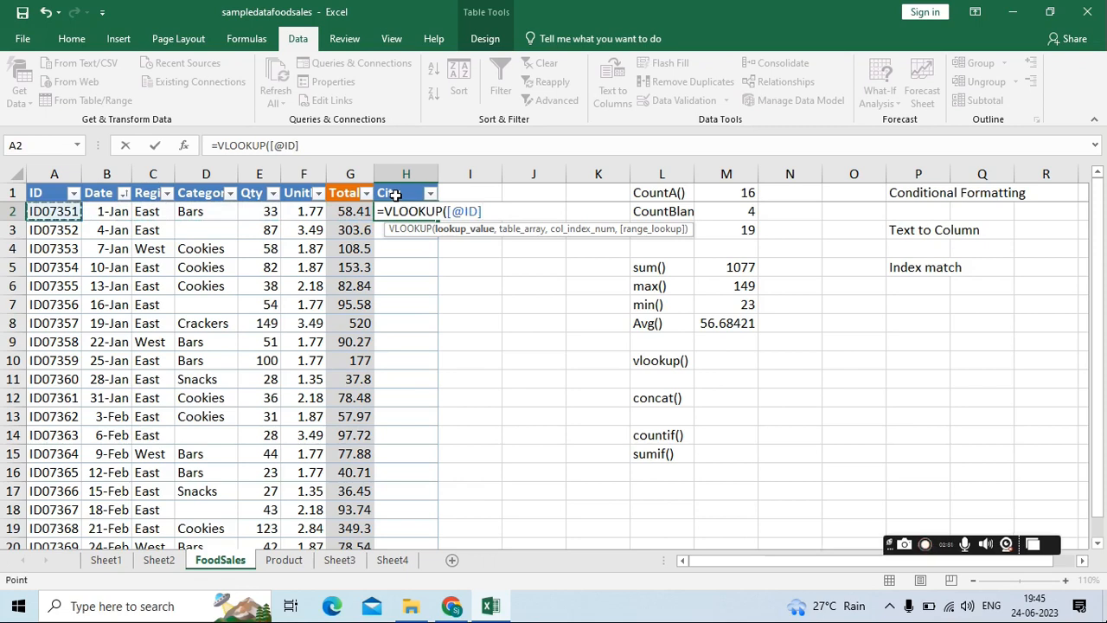
{"action": "type", "text": ","}
Set the VLOOKUP table array to the Product sheet's ID and City data as the absolute range $A$2:$B$20.
{"action": "left_click", "coordinate": [284, 561]}
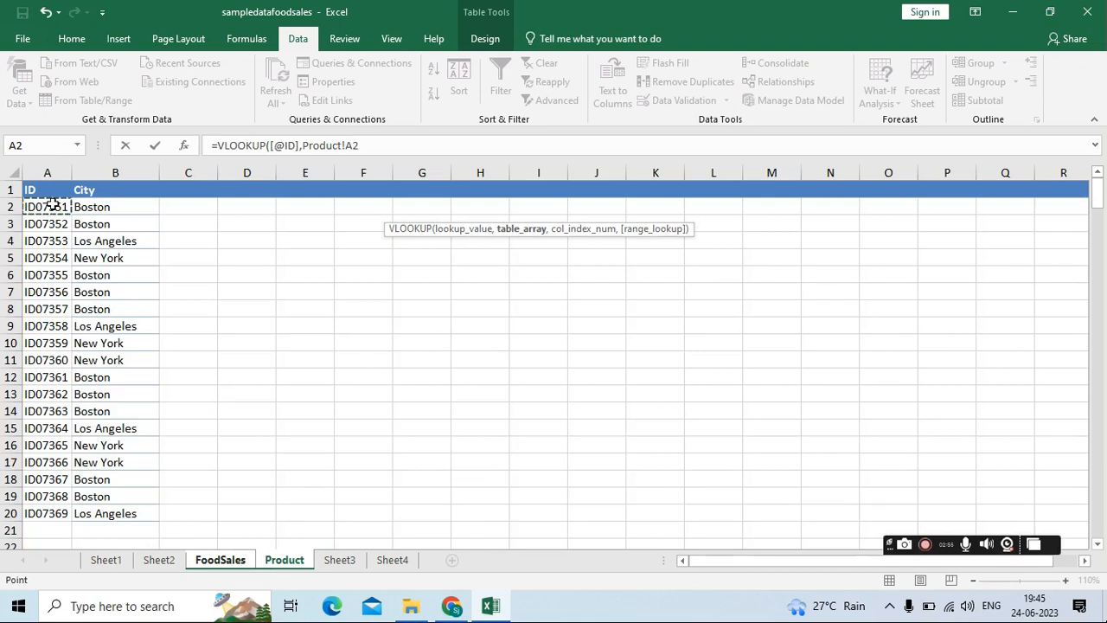
{"action": "key", "text": "shift+Right"}
{"action": "key", "text": "shift+Down"}
{"action": "key", "text": "shift+Down"}
{"action": "key", "text": "shift+Down"}
{"action": "key", "text": "shift+Down"}
{"action": "key", "text": "shift+Down"}
{"action": "key", "text": "shift+Down"}
{"action": "key", "text": "shift+Down"}
{"action": "key", "text": "shift+Down"}
{"action": "key", "text": "shift+Down"}
{"action": "key", "text": "shift+Down"}
{"action": "key", "text": "shift+Down"}
{"action": "key", "text": "shift+Down"}
{"action": "key", "text": "shift+Down"}
{"action": "key", "text": "shift+Down"}
{"action": "key", "text": "shift+Down"}
{"action": "key", "text": "shift+Down"}
{"action": "key", "text": "shift+Down"}
{"action": "key", "text": "shift+Down"}
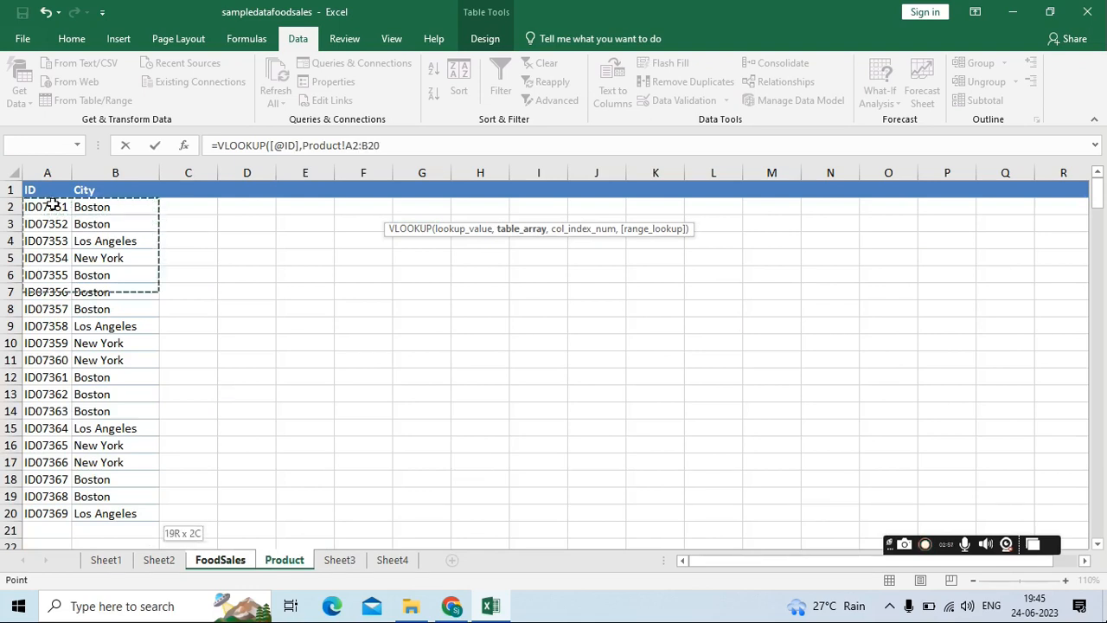
{"action": "left_click", "coordinate": [351, 145]}
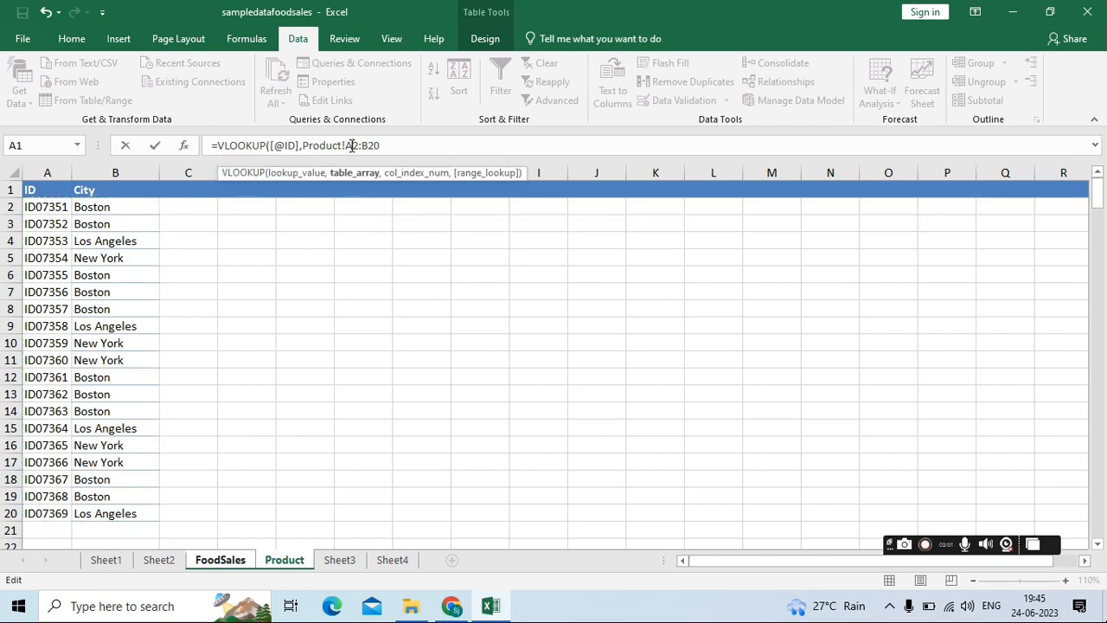
{"action": "key", "text": "F4"}
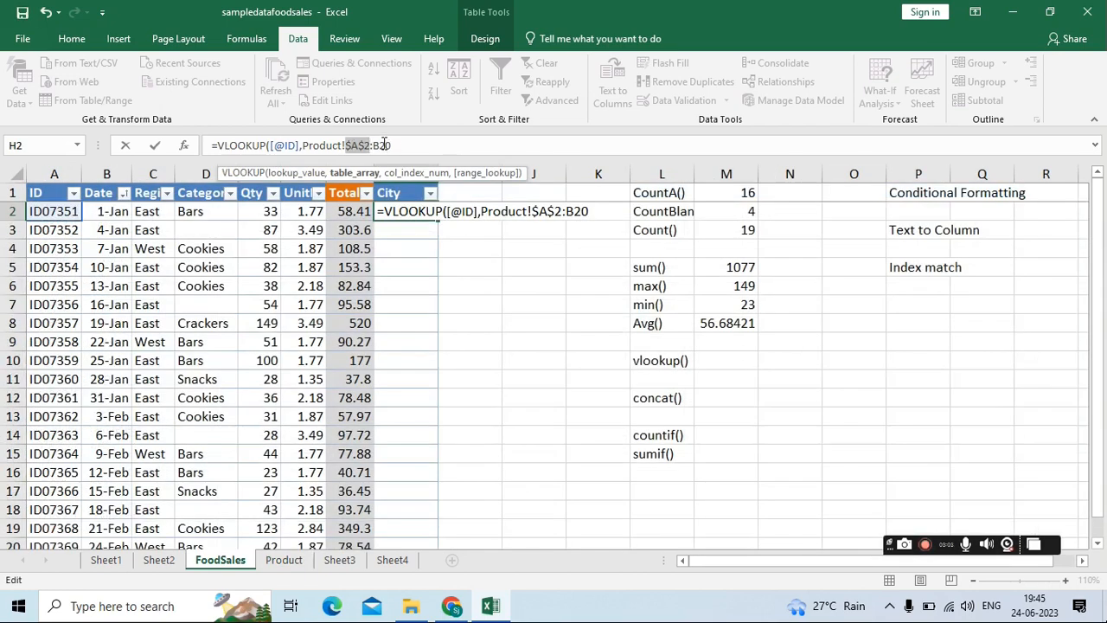
{"action": "left_click", "coordinate": [383, 145]}
{"action": "key", "text": "F4"}
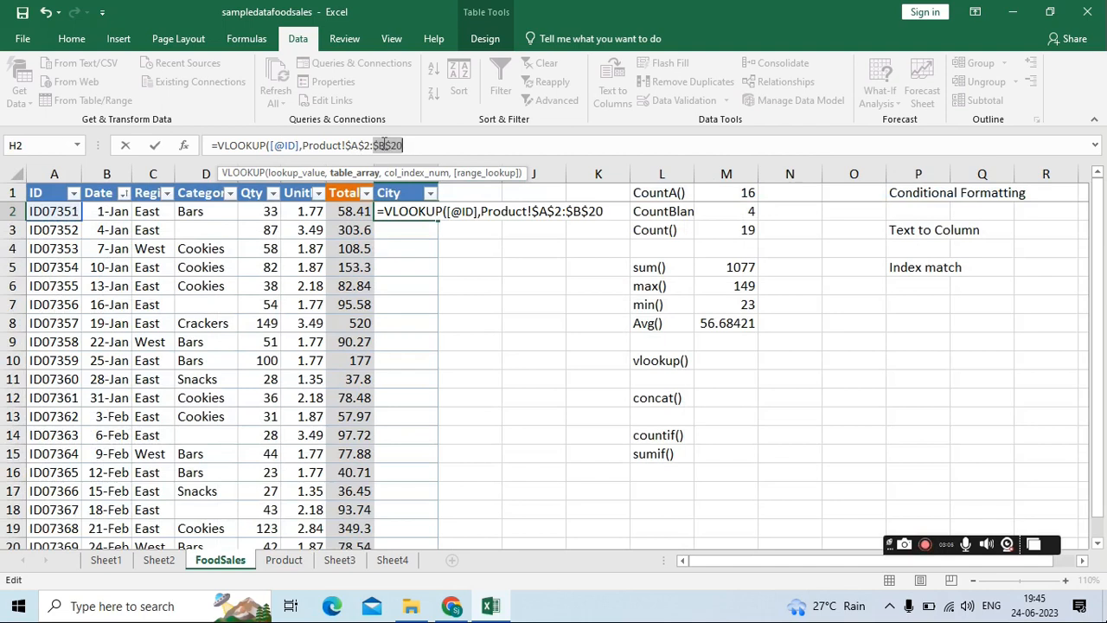
Complete the VLOOKUP with column index 2 and exact match 0, and check the City column down to its last row.
{"action": "type", "text": ",2,"}
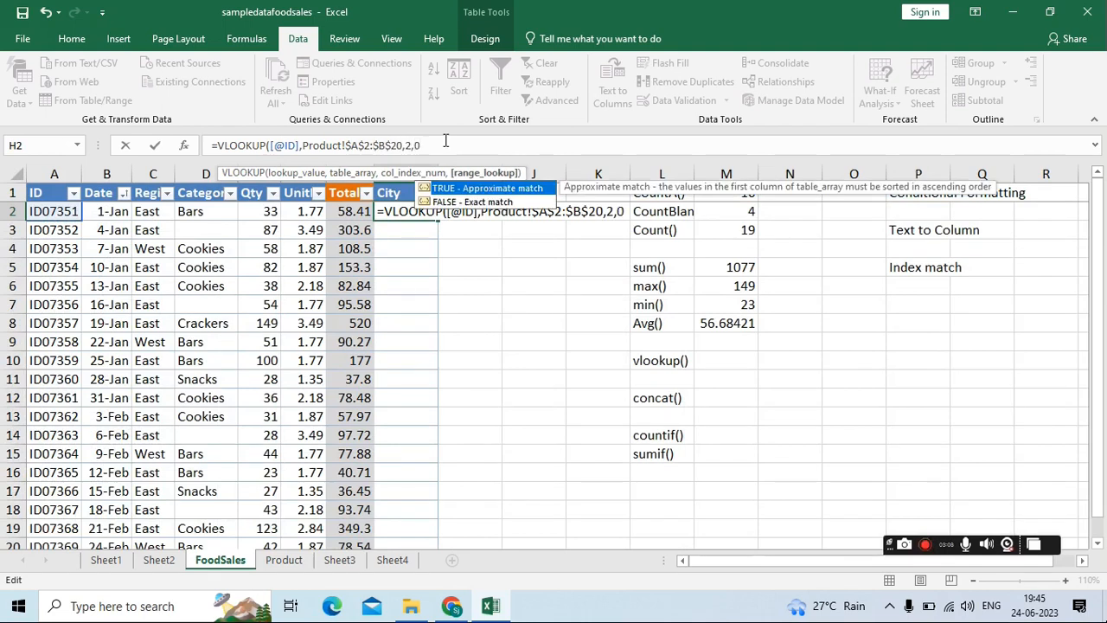
{"action": "type", "text": "0)"}
{"action": "key", "text": "Return"}
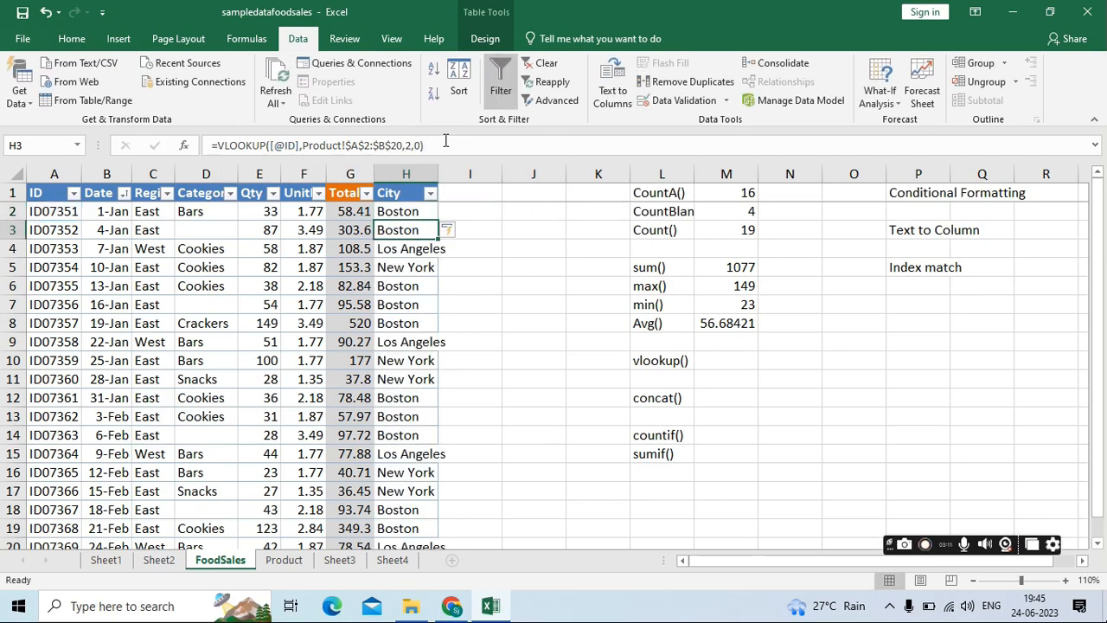
{"action": "scroll", "coordinate": [534, 305], "scroll_direction": "down", "scroll_amount": 4}
{"action": "scroll", "coordinate": [458, 334], "scroll_direction": "up", "scroll_amount": 4}
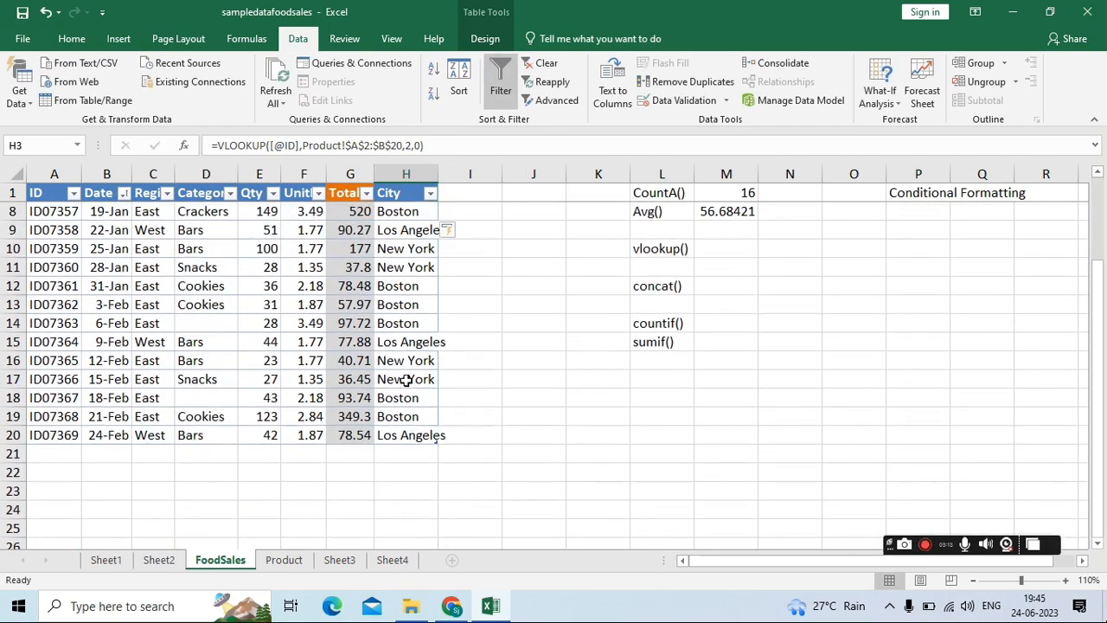
{"action": "left_click", "coordinate": [463, 357]}
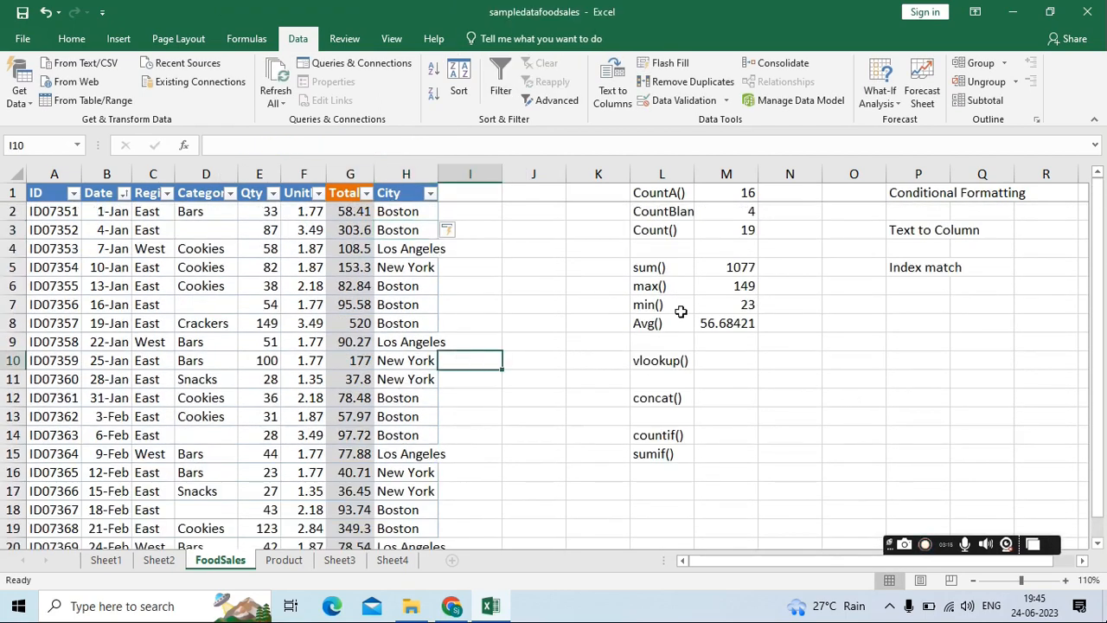
Join the first record's ID and Region in cell M12 with =CONCAT(A2,C2).
{"action": "left_click", "coordinate": [710, 398]}
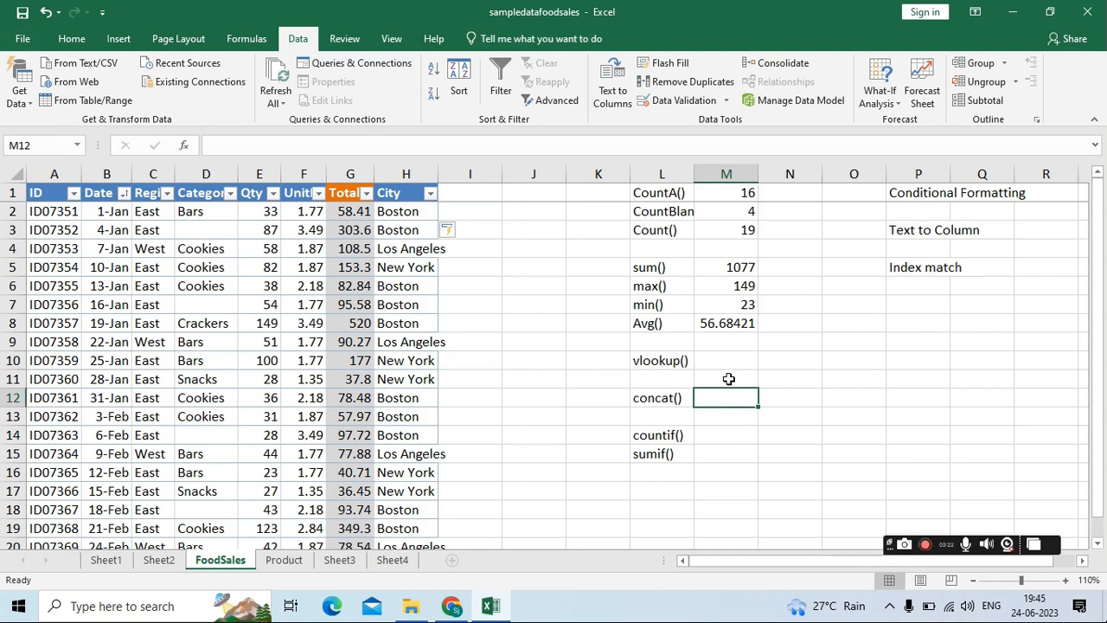
{"action": "type", "text": "=conca"}
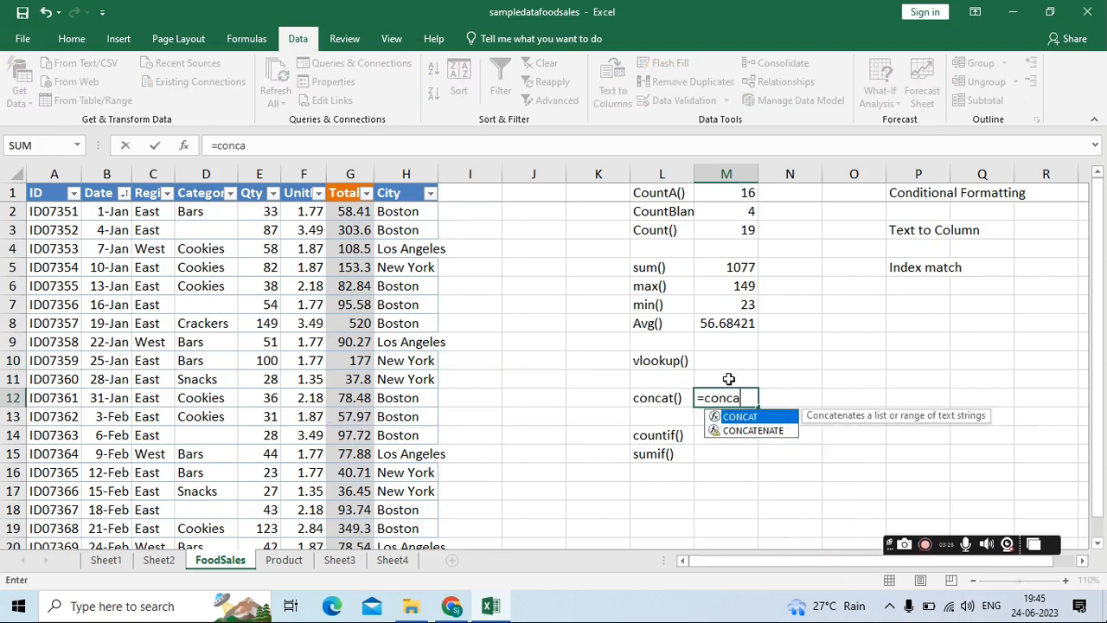
{"action": "type", "text": "t"}
{"action": "key", "text": "Tab"}
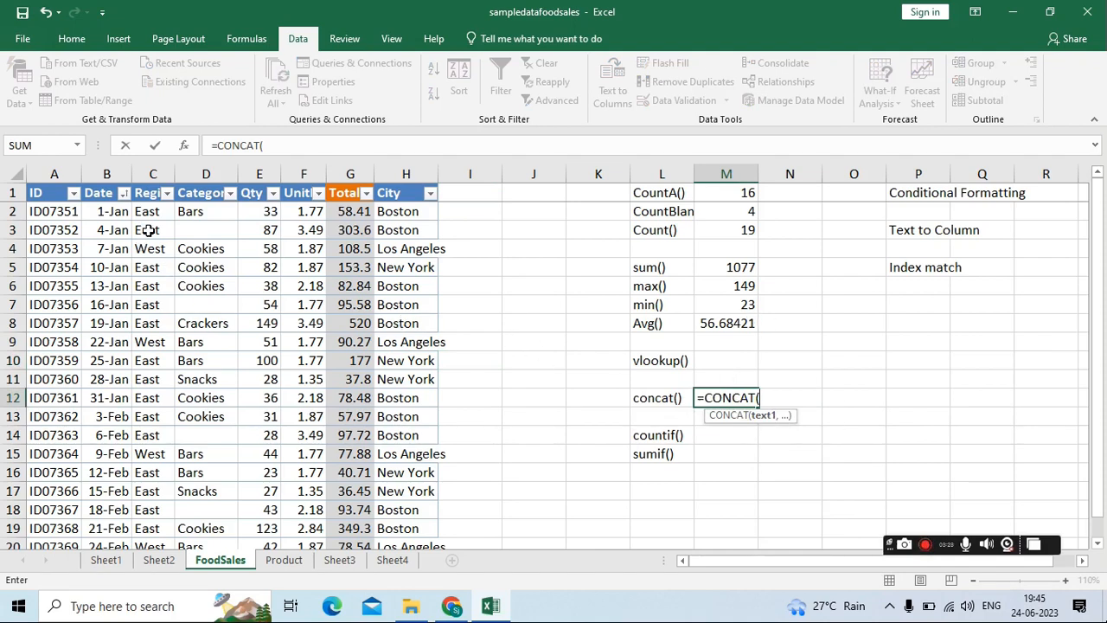
{"action": "left_click", "coordinate": [70, 211]}
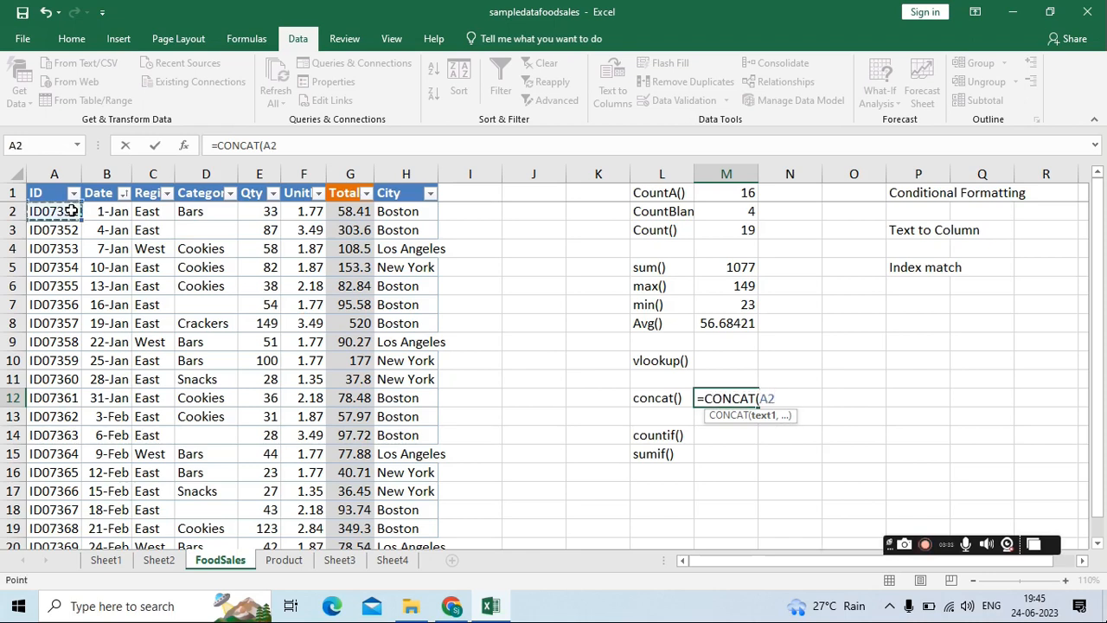
{"action": "type", "text": ","}
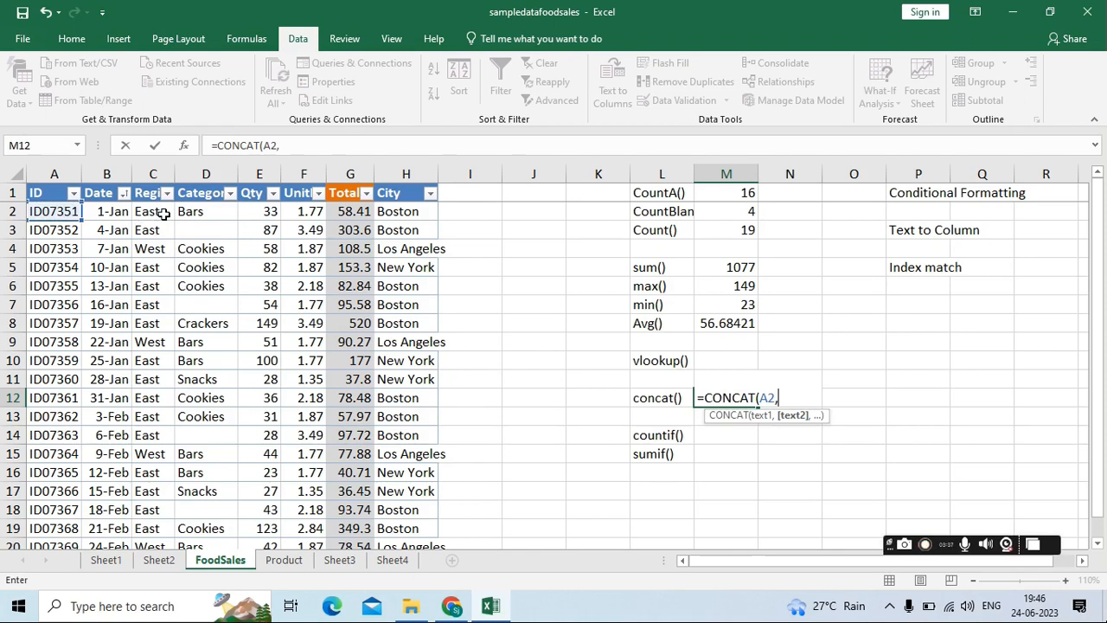
{"action": "left_click", "coordinate": [160, 212]}
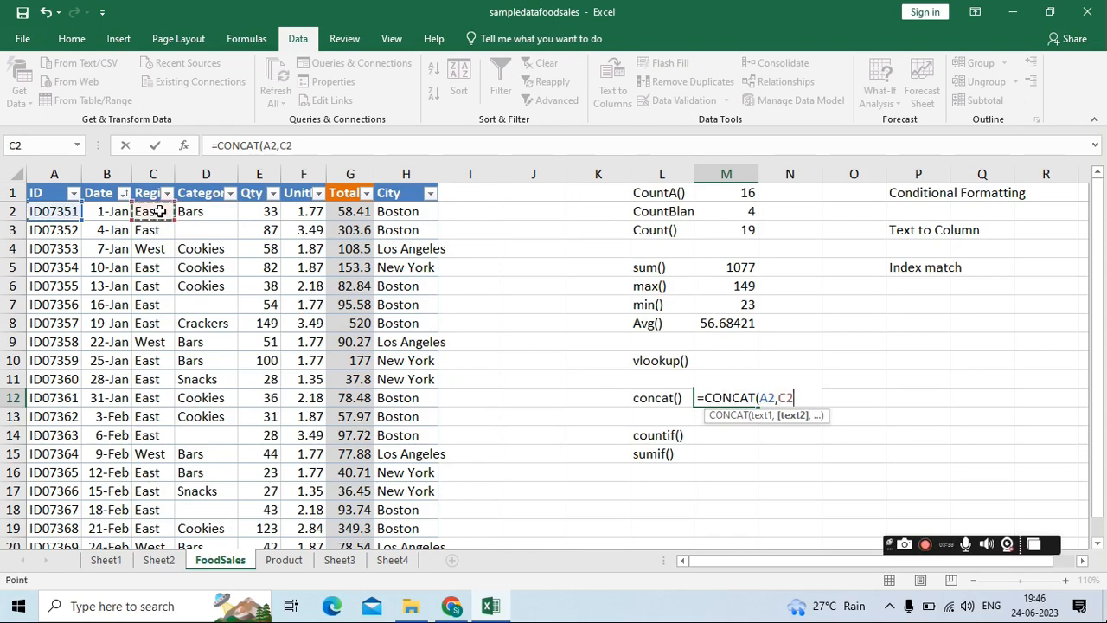
{"action": "type", "text": ")"}
{"action": "key", "text": "Return"}
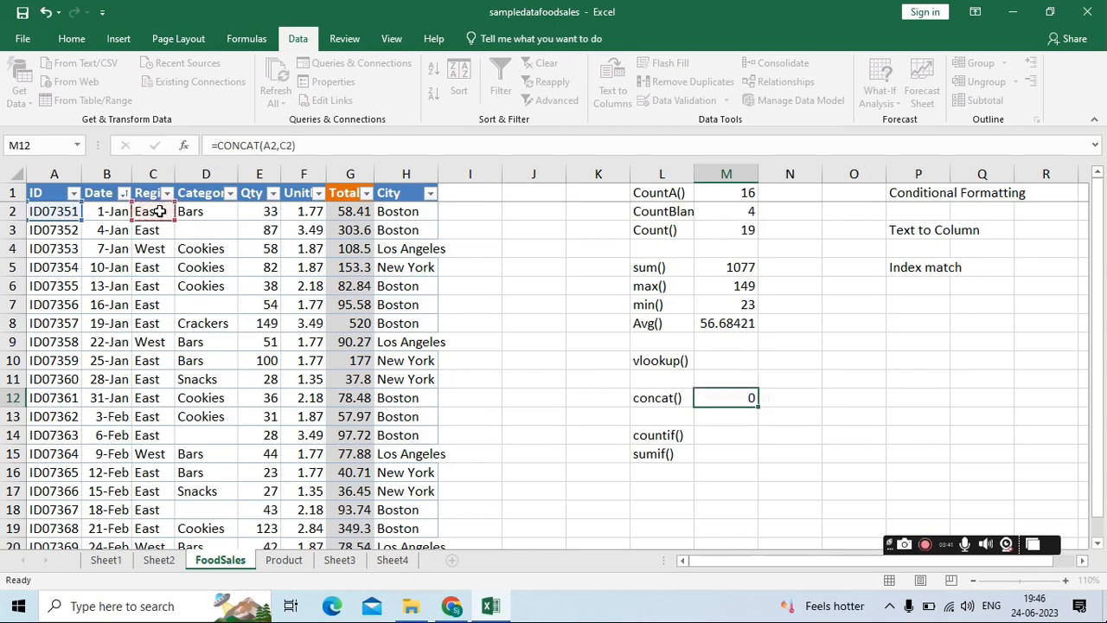
Add a space separator between the ID and Region in M12, making the formula =CONCAT(A2," ",C2).
{"action": "left_click", "coordinate": [731, 400]}
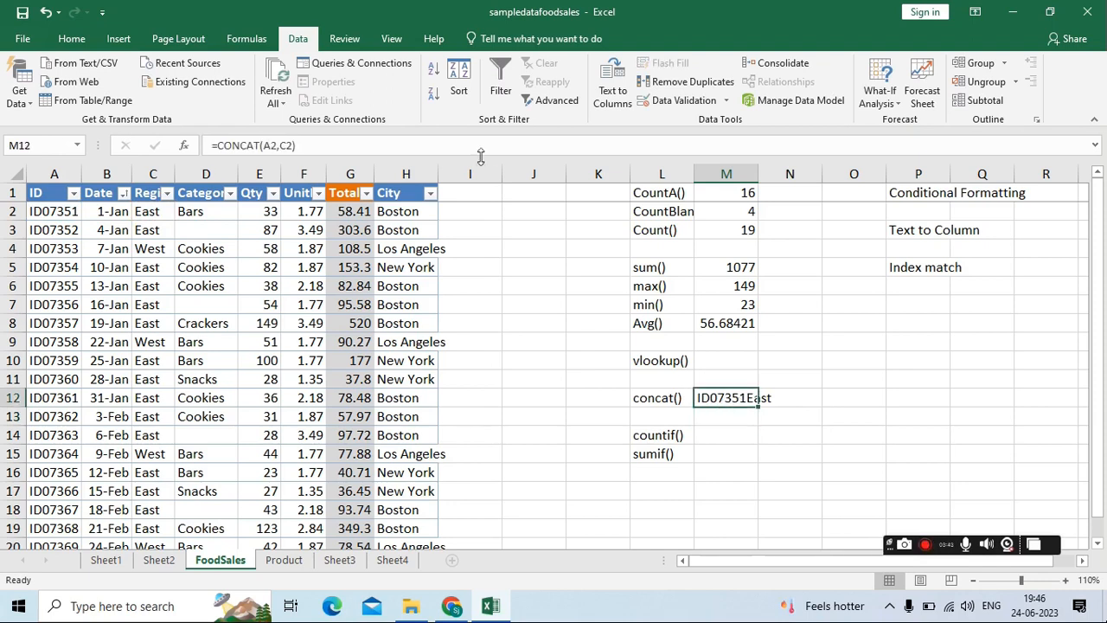
{"action": "left_click", "coordinate": [278, 147]}
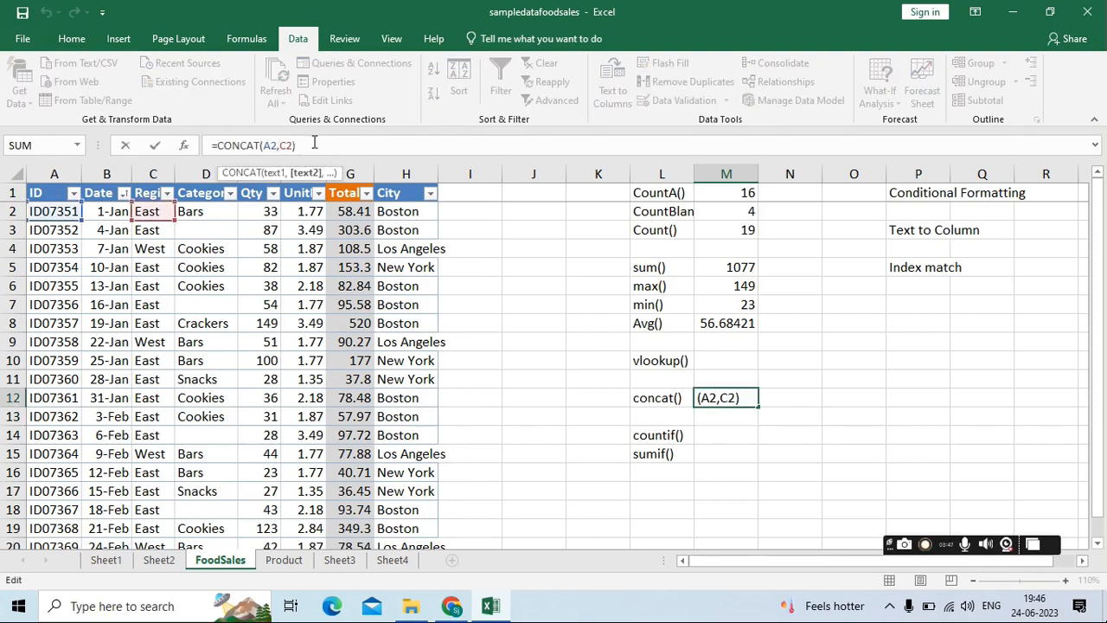
{"action": "type", "text": "\" \""}
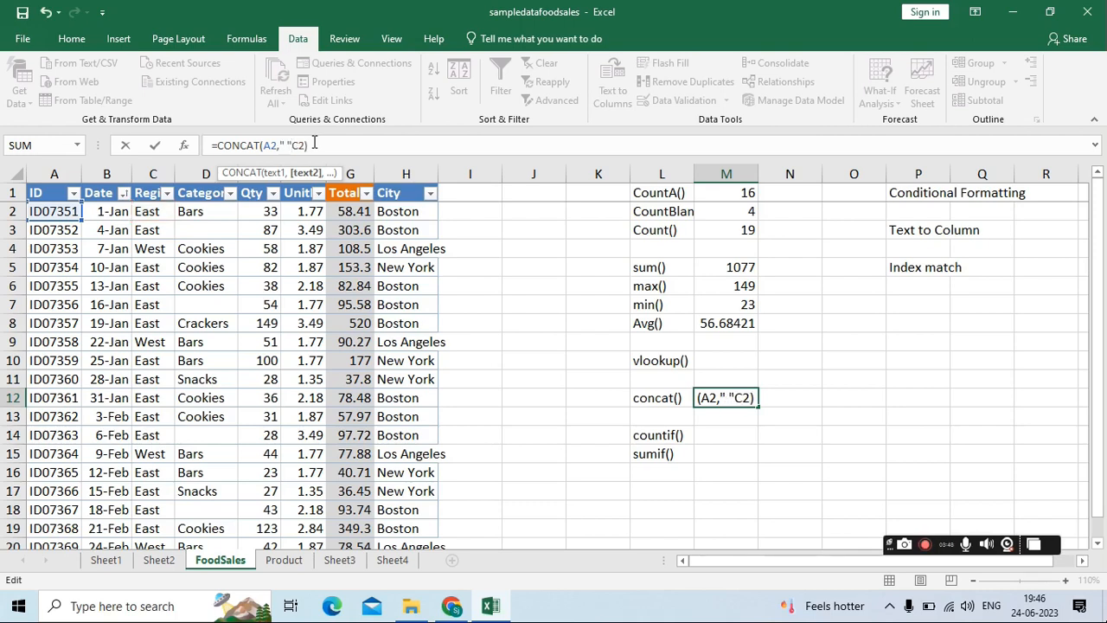
{"action": "type", "text": ","}
{"action": "key", "text": "Return"}
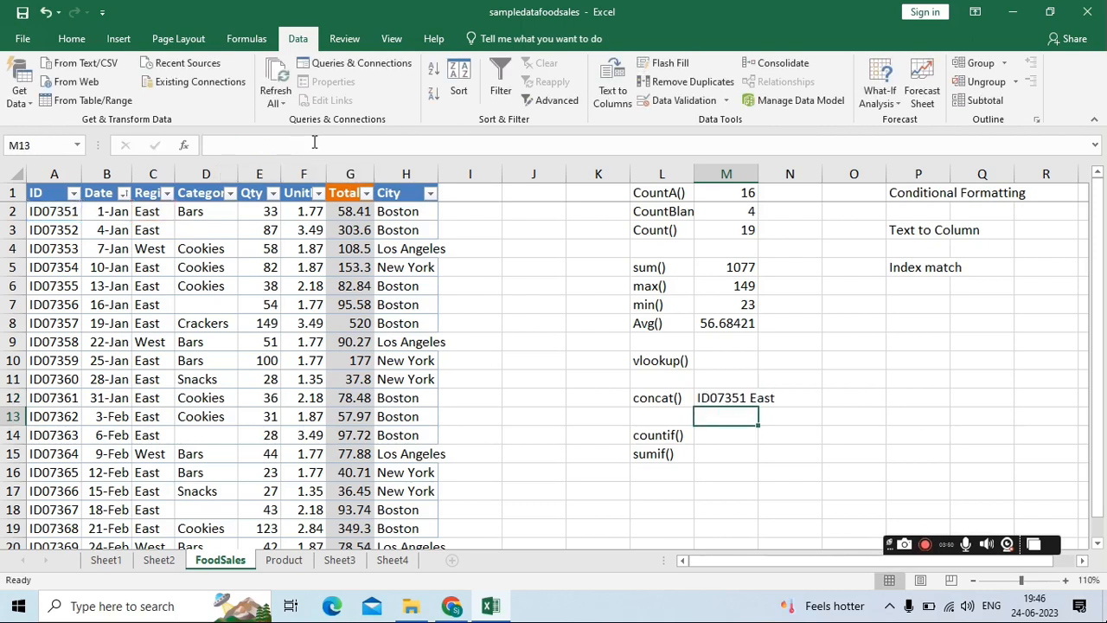
{"action": "left_click", "coordinate": [753, 397]}
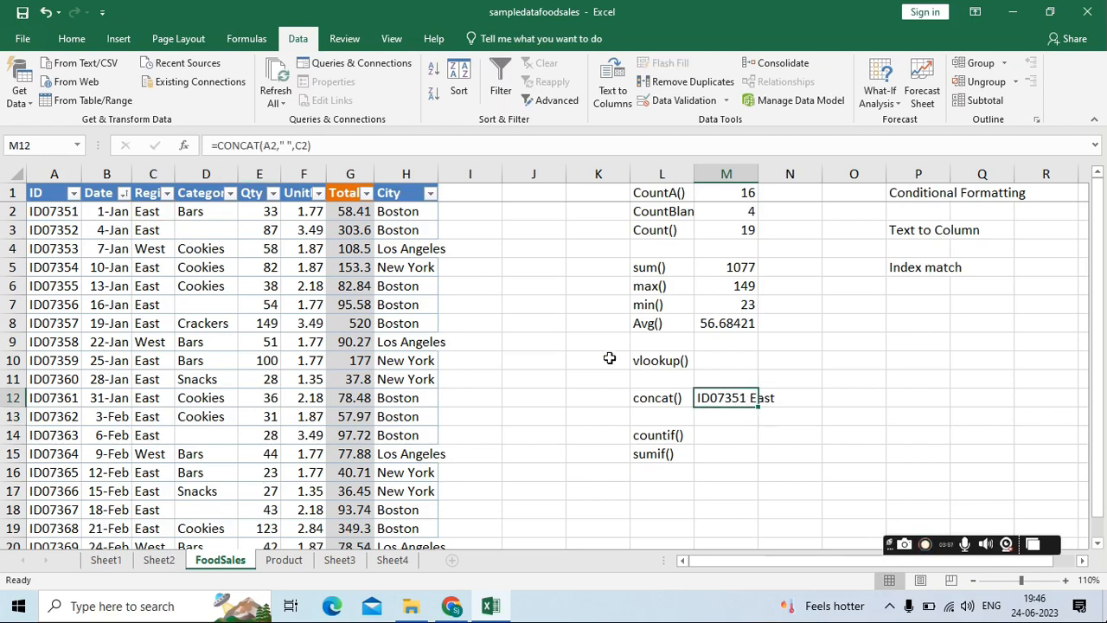
Join the first record's ID and Region in cell N12 using the ampersand operator, =A2&C2.
{"action": "left_click", "coordinate": [767, 437]}
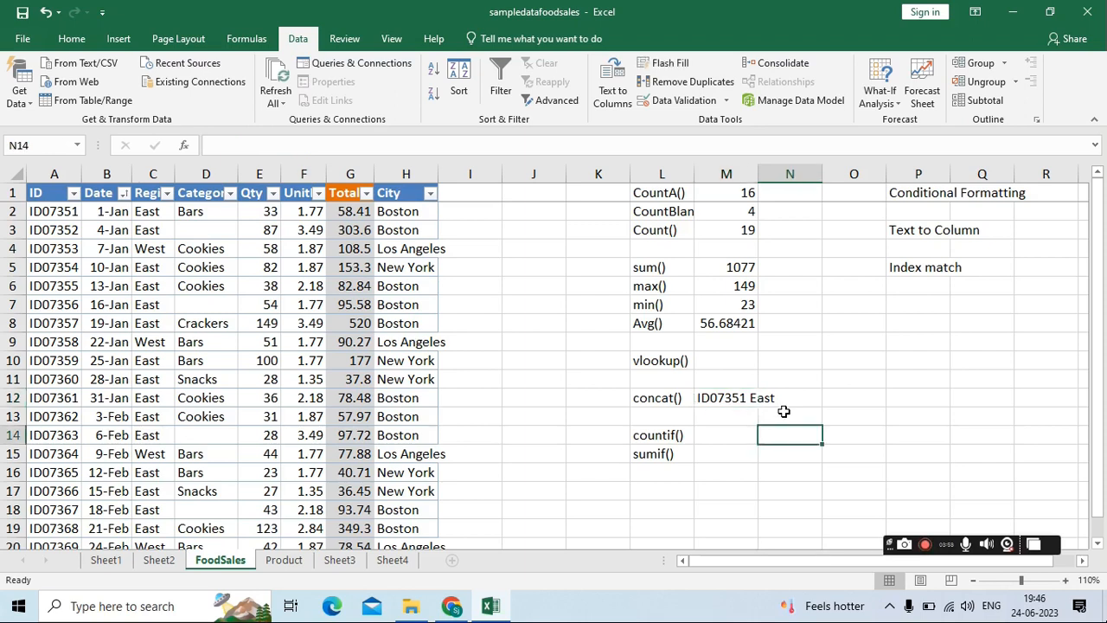
{"action": "left_click", "coordinate": [788, 400]}
{"action": "type", "text": "="}
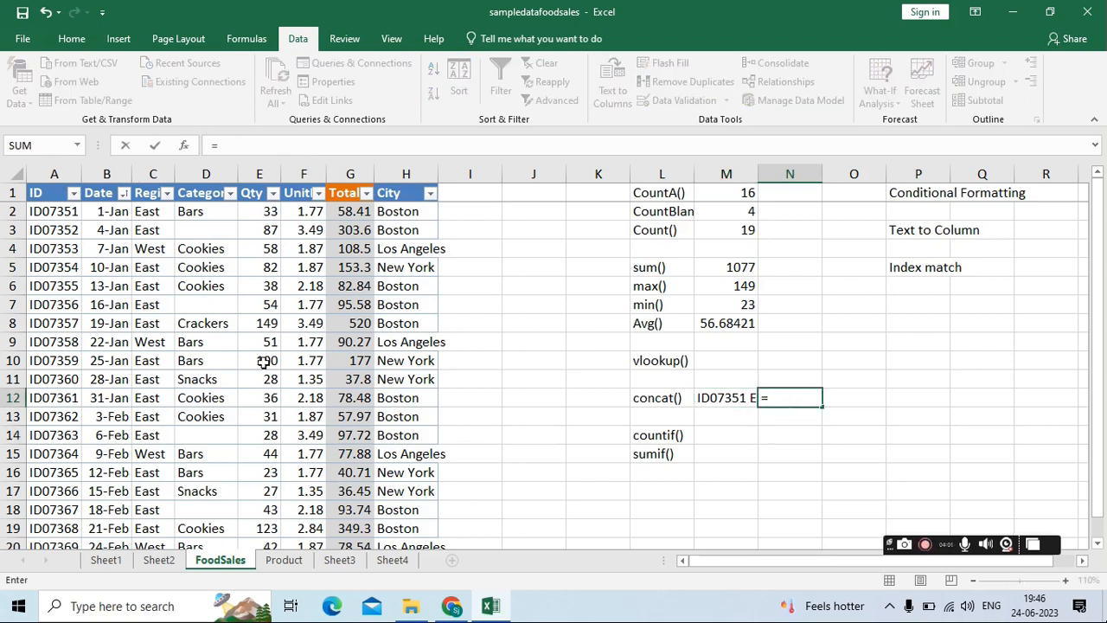
{"action": "left_click", "coordinate": [46, 208]}
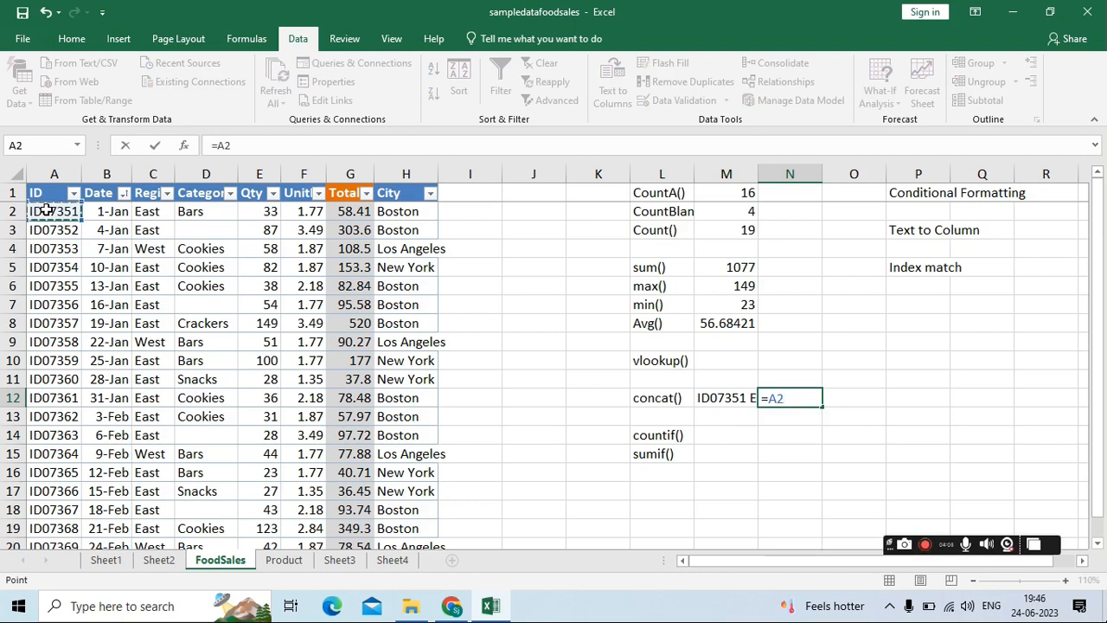
{"action": "type", "text": "&"}
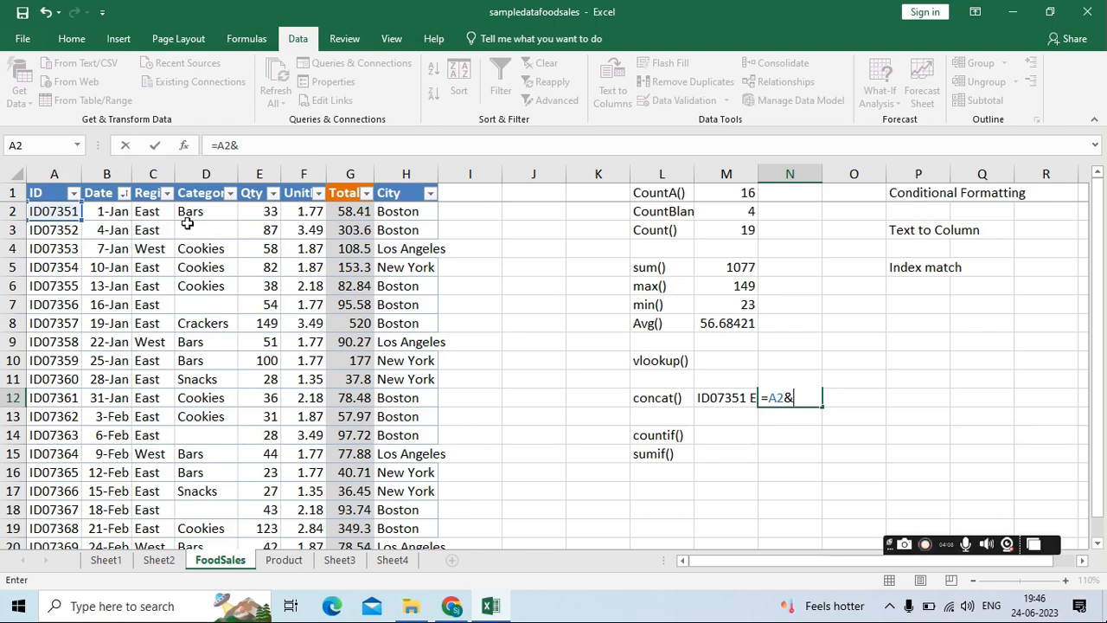
{"action": "left_click", "coordinate": [144, 211]}
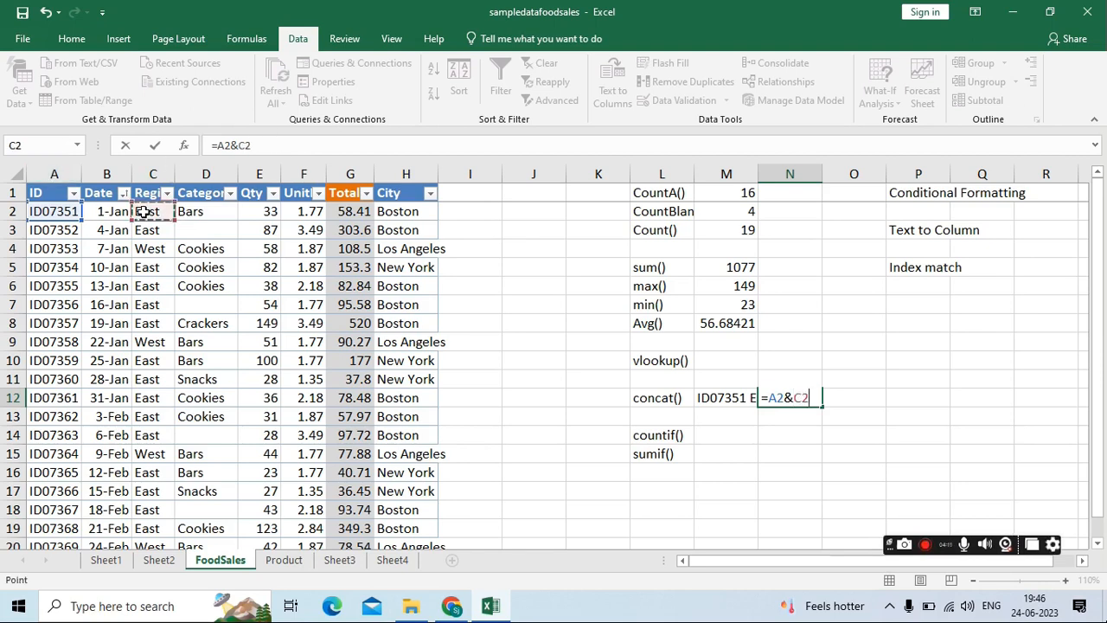
{"action": "key", "text": "Return"}
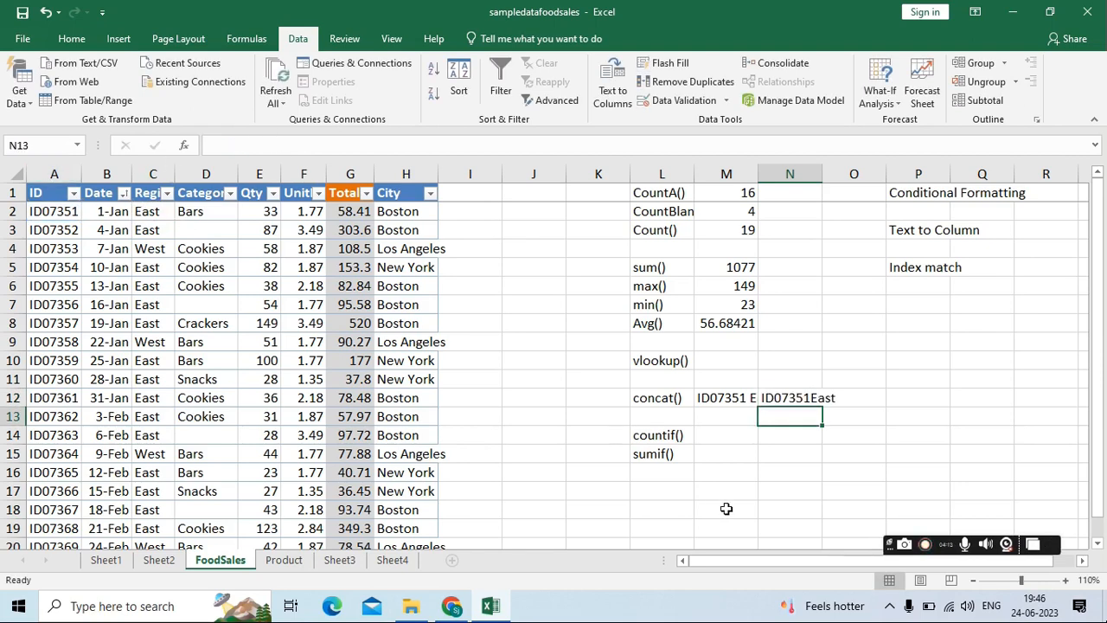
Insert a space into the N12 formula so it reads =A2&" "&C2, and widen column M to fit its joined text.
{"action": "left_click", "coordinate": [802, 399]}
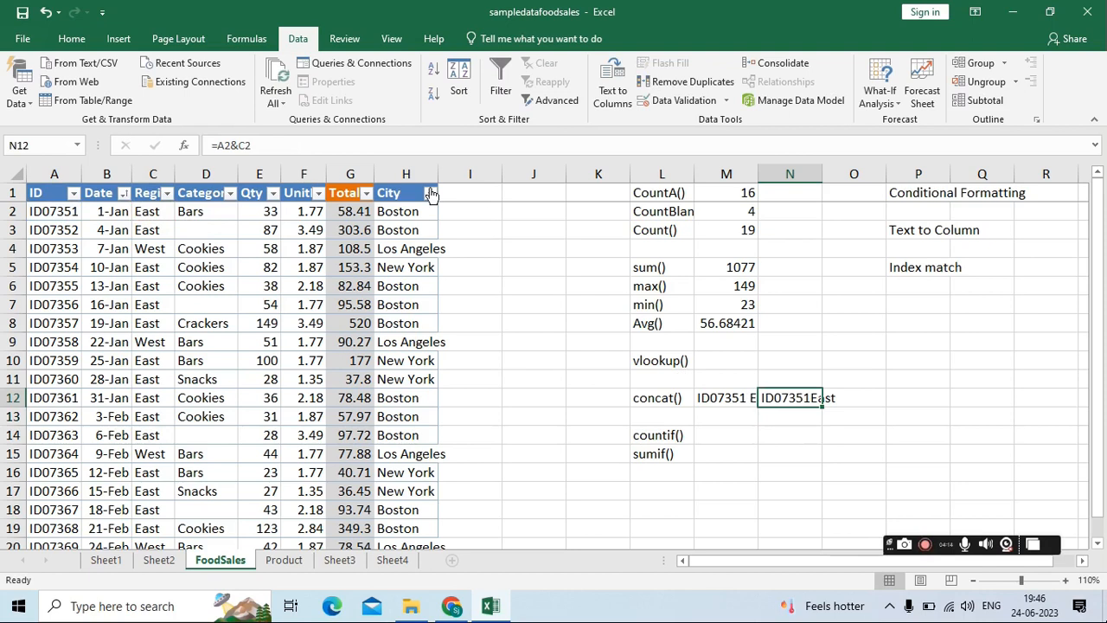
{"action": "left_click", "coordinate": [239, 144]}
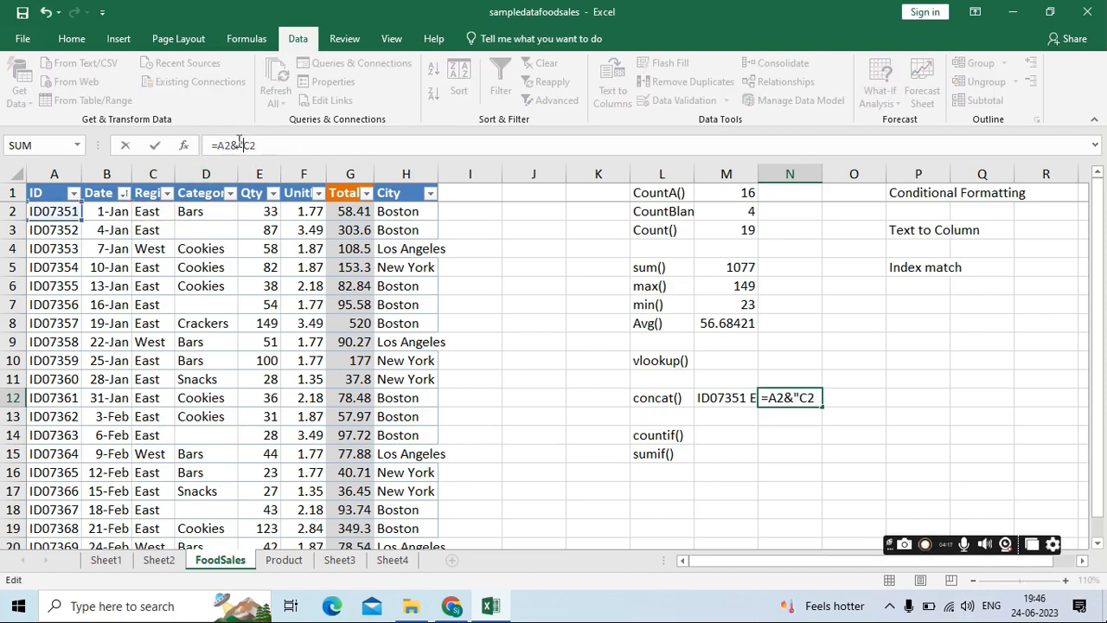
{"action": "type", "text": "\" \""}
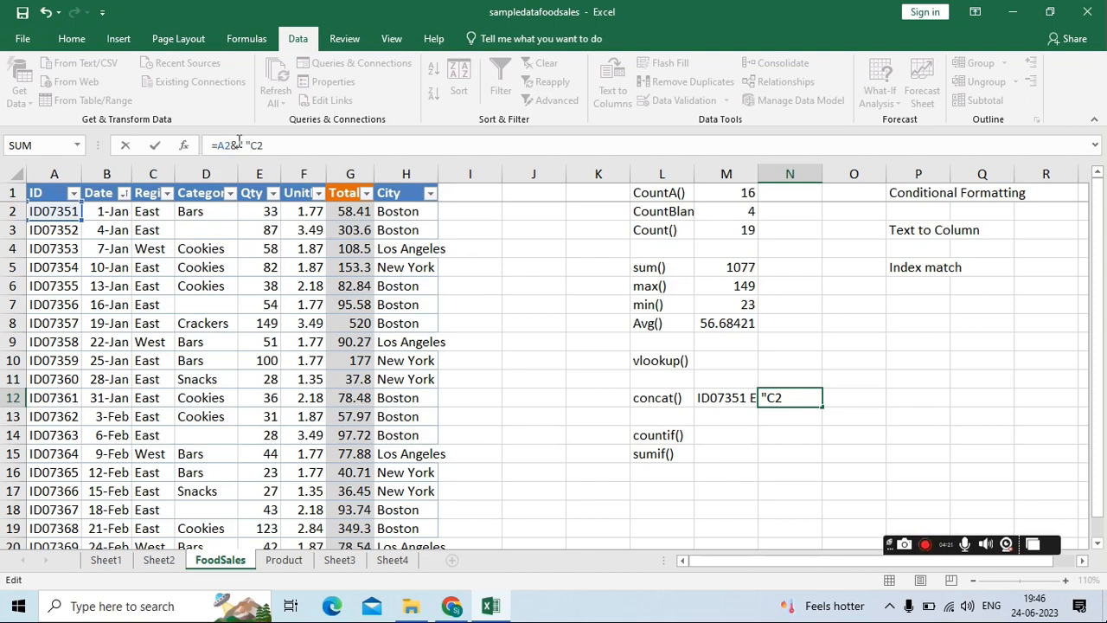
{"action": "type", "text": "&"}
{"action": "key", "text": "Return"}
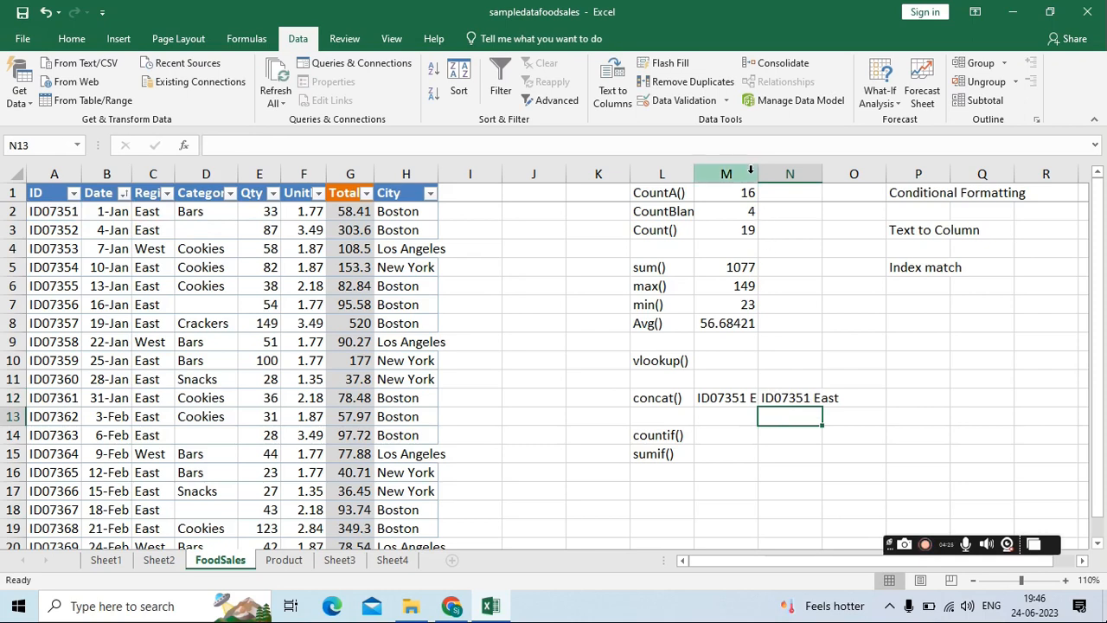
{"action": "left_click_drag", "start_coordinate": [759, 165], "coordinate": [795, 166]}
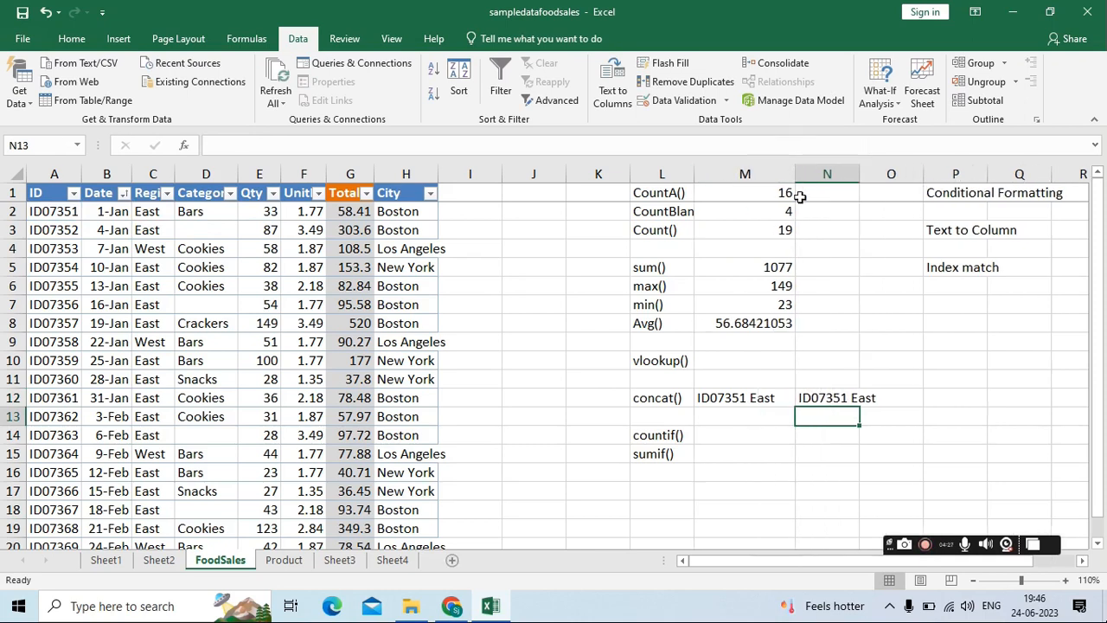
{"action": "left_click", "coordinate": [827, 474]}
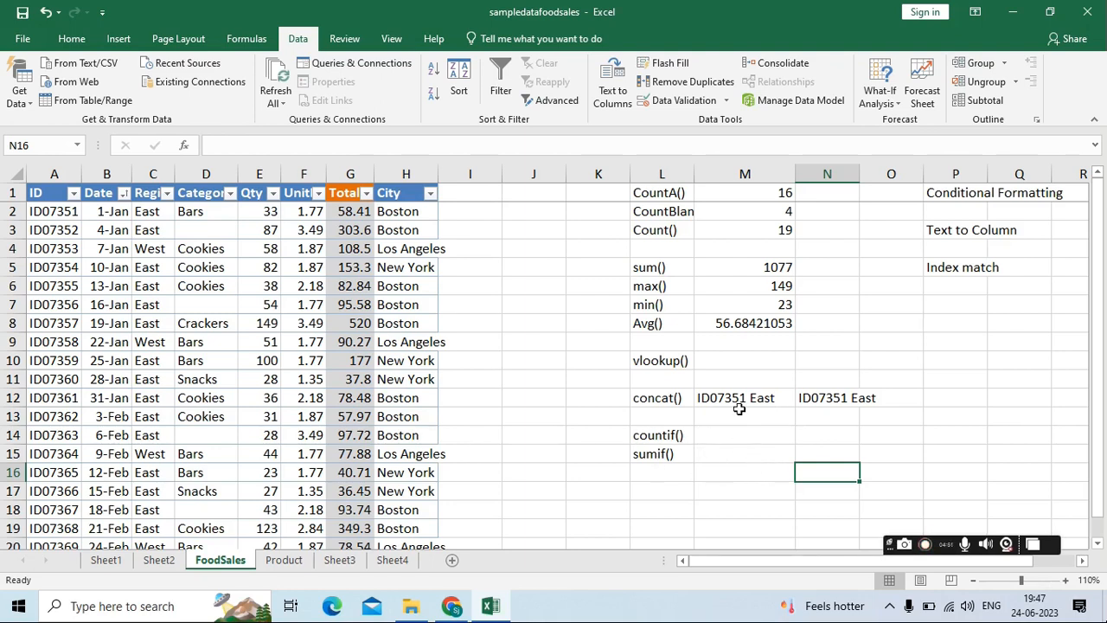
Start a COUNTIF formula in M14 with the entire Region column C:C as its range.
{"action": "left_click", "coordinate": [725, 434]}
{"action": "type", "text": "=co"}
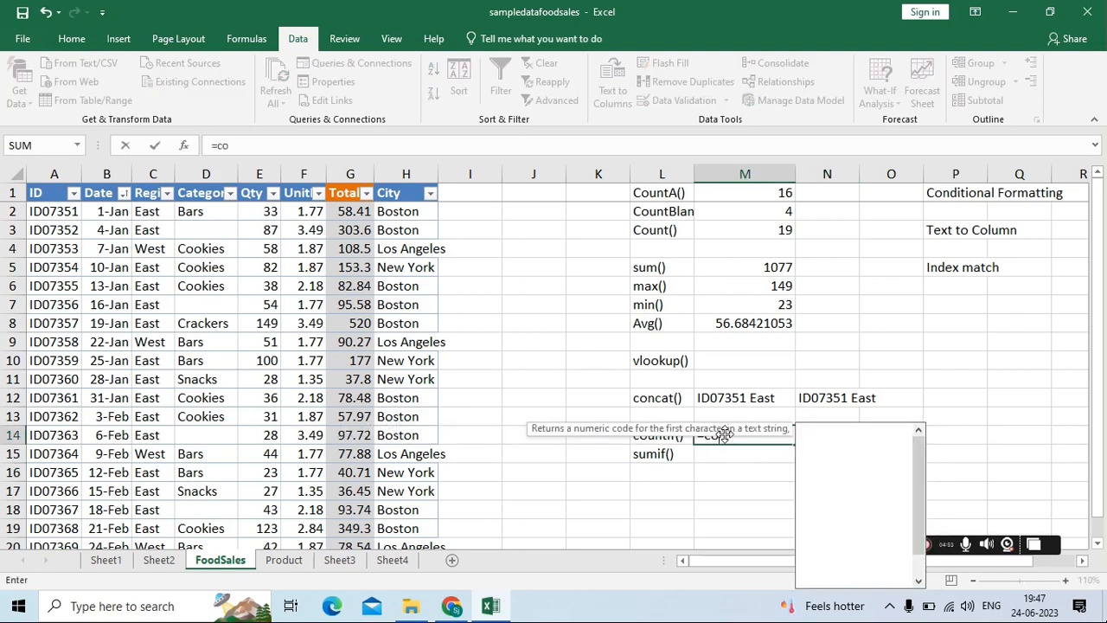
{"action": "type", "text": "unti"}
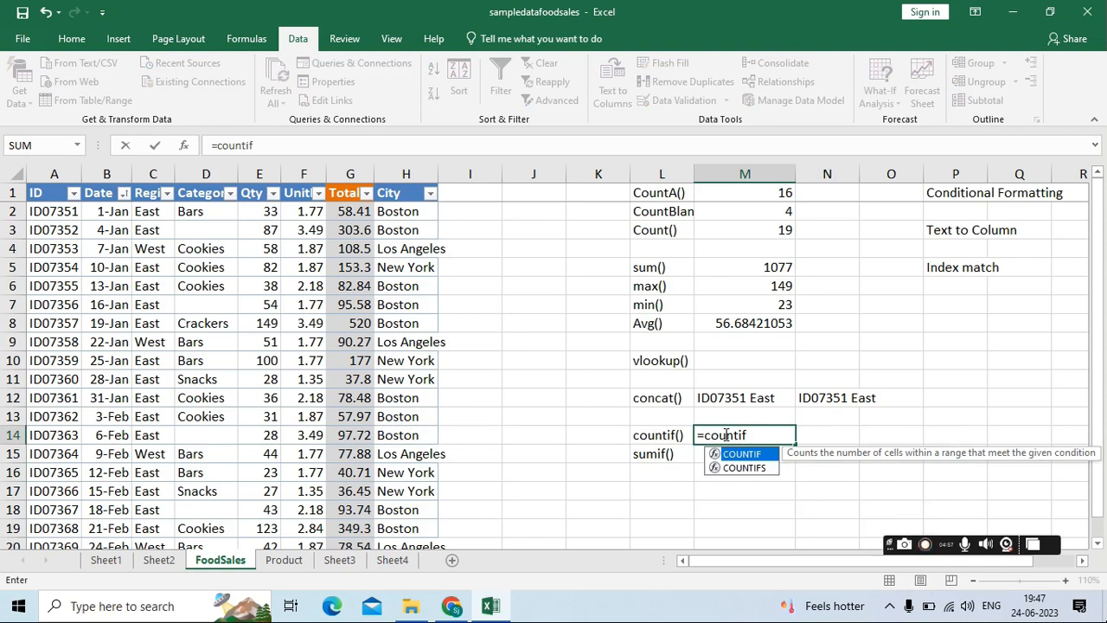
{"action": "type", "text": "f"}
{"action": "key", "text": "Tab"}
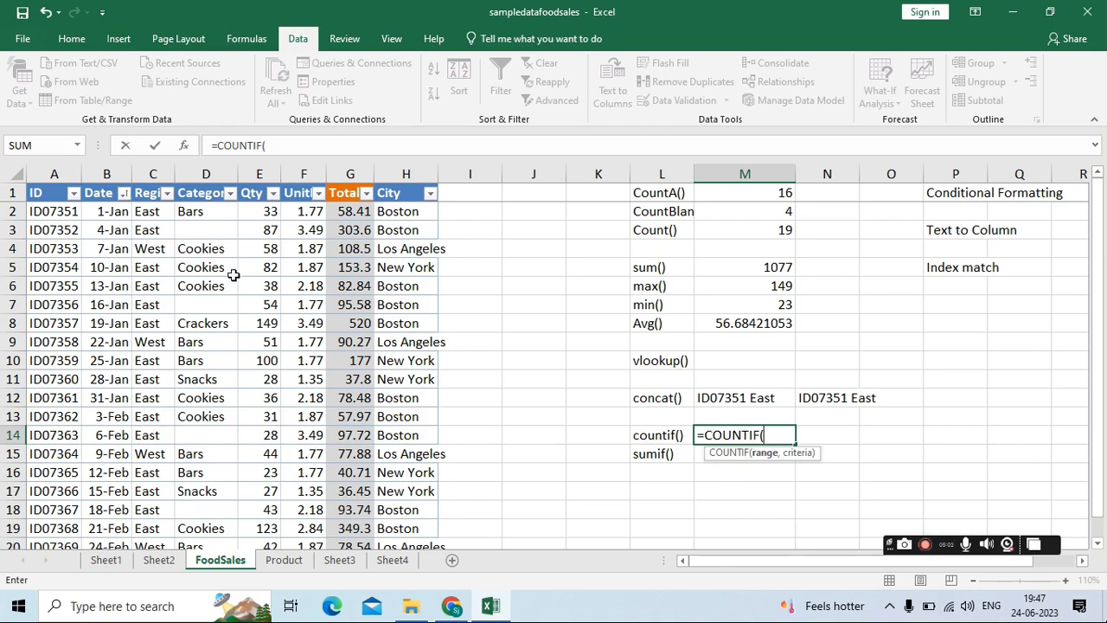
{"action": "left_click", "coordinate": [148, 174]}
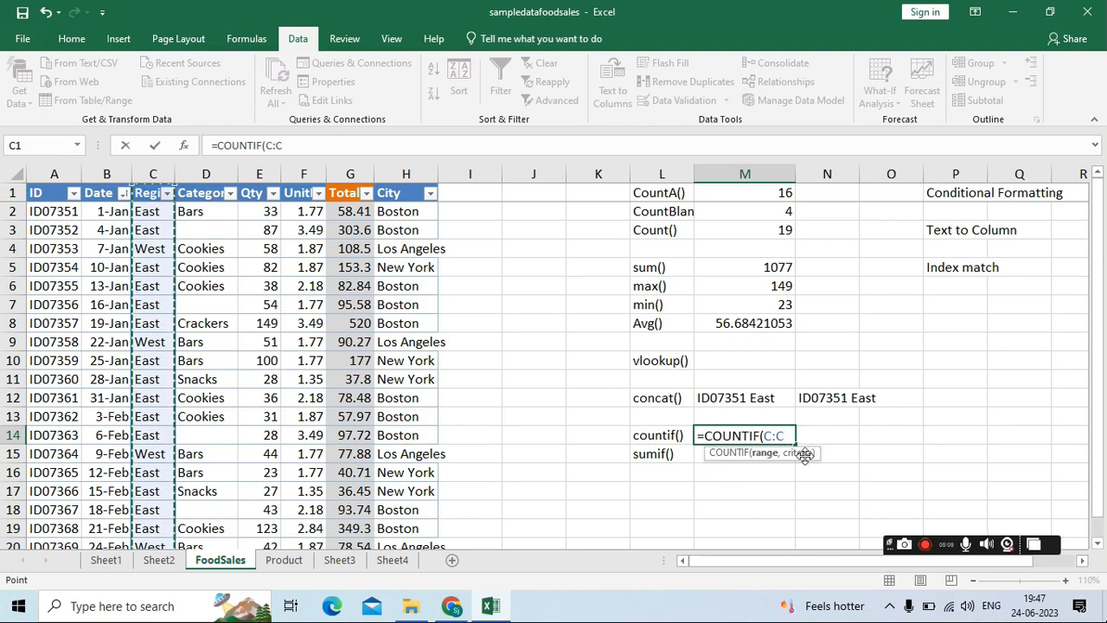
{"action": "type", "text": ","}
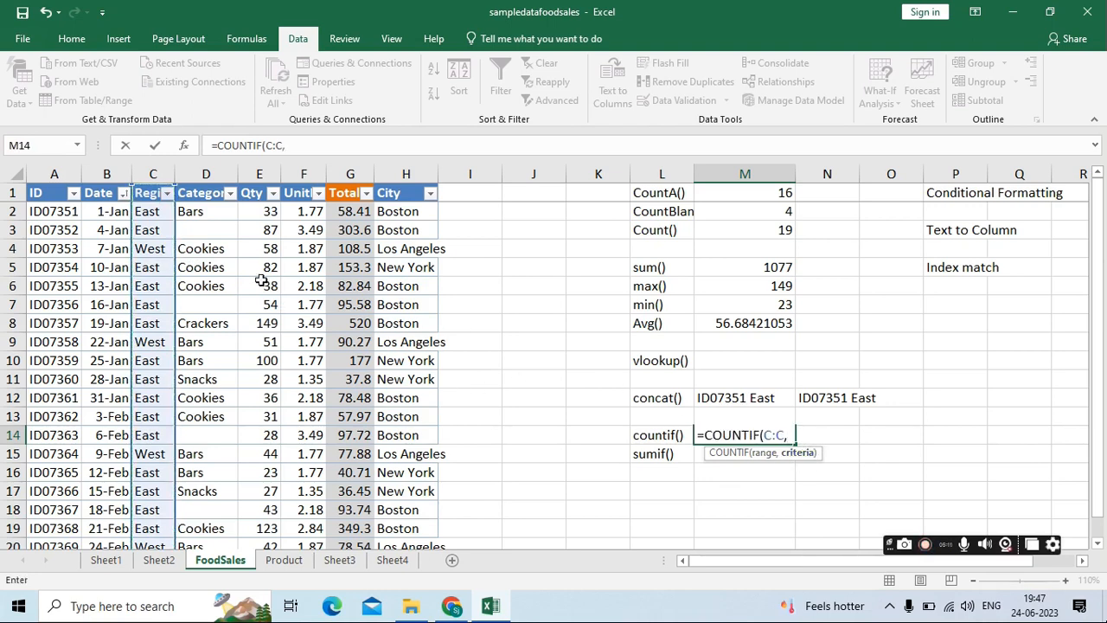
Complete the COUNTIF with the first record's Region as the absolute criteria $C$2.
{"action": "left_click", "coordinate": [137, 216]}
{"action": "left_click", "coordinate": [290, 145]}
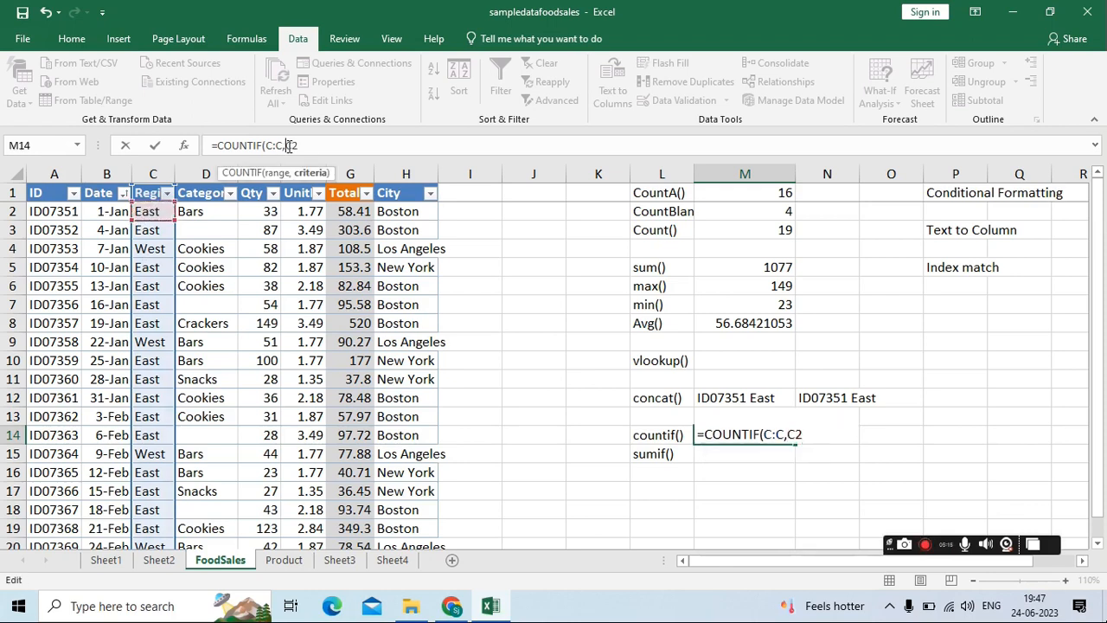
{"action": "key", "text": "F5"}
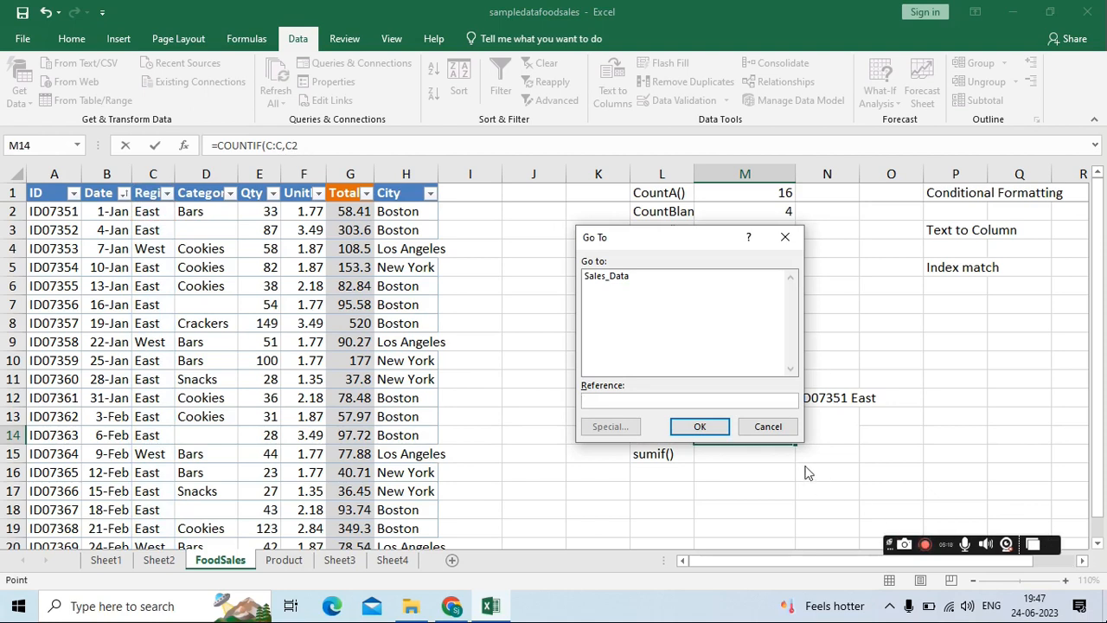
{"action": "left_click", "coordinate": [767, 427]}
{"action": "left_click", "coordinate": [292, 145]}
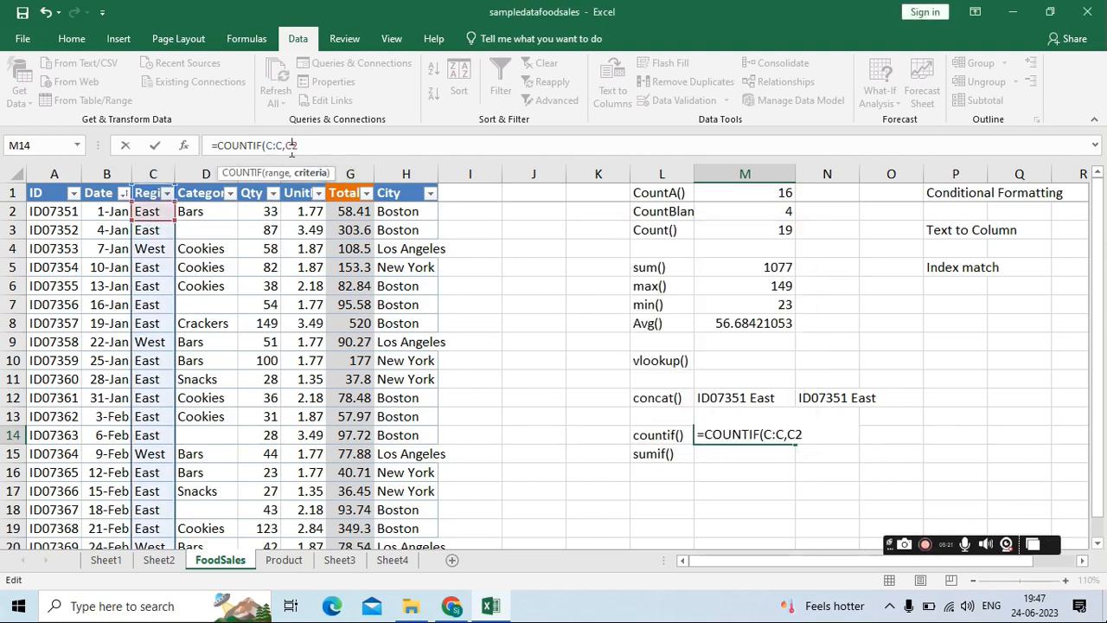
{"action": "key", "text": "F4"}
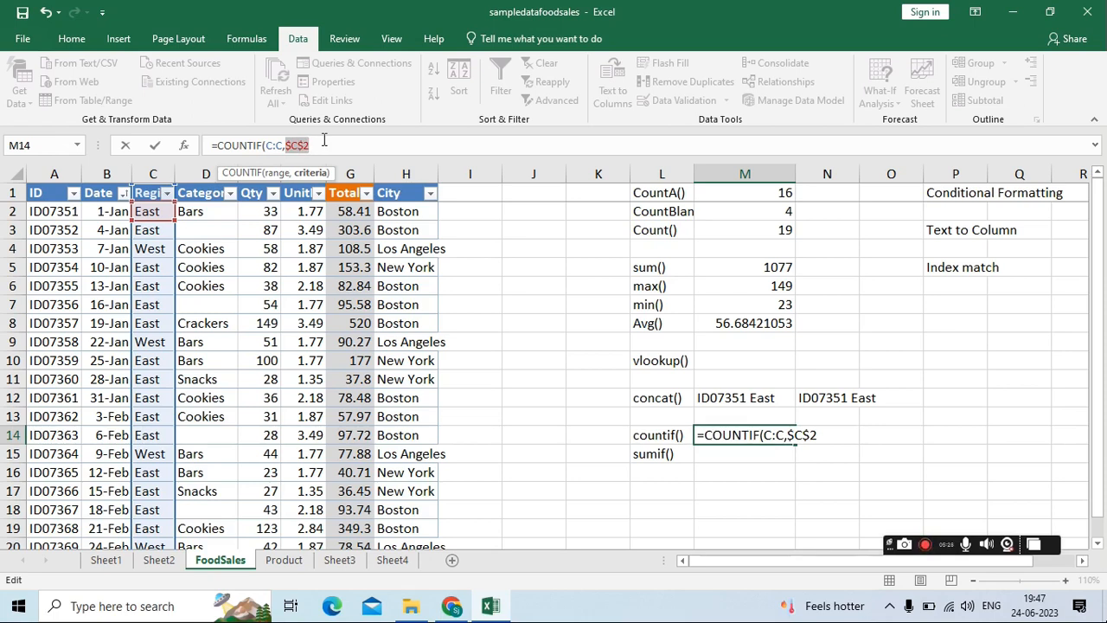
{"action": "left_click", "coordinate": [324, 140]}
{"action": "type", "text": ")"}
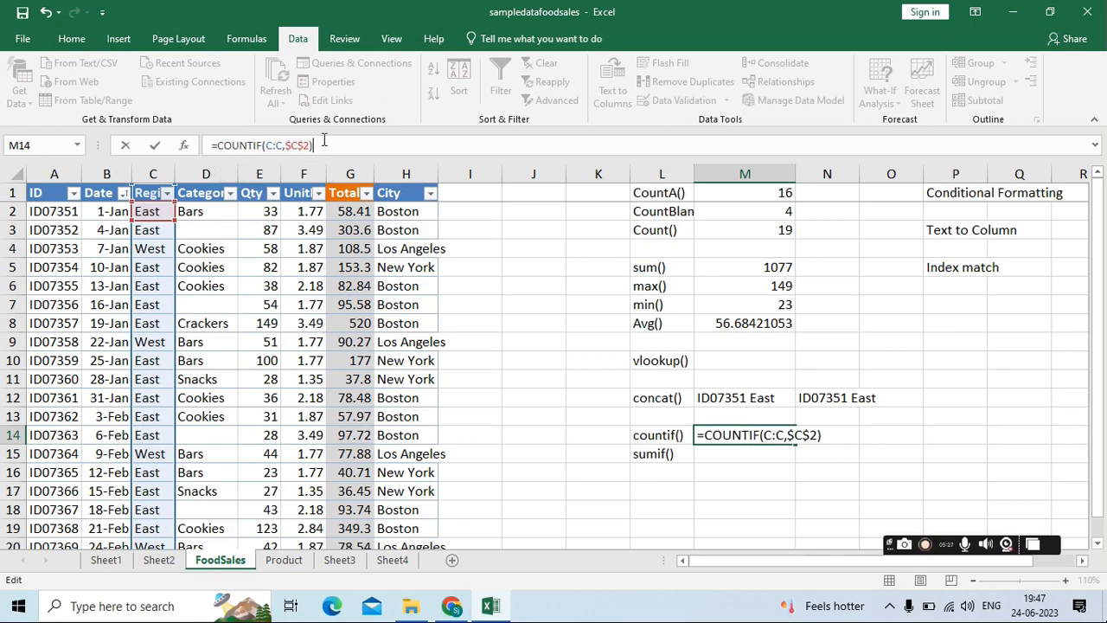
{"action": "key", "text": "Return"}
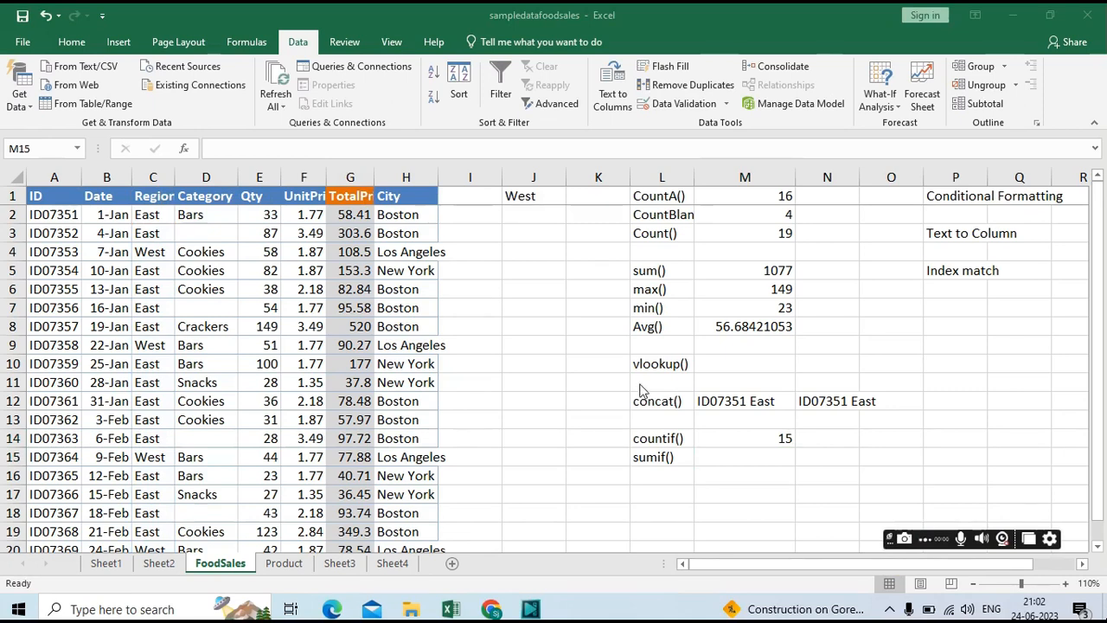
Turn on the food sales table's filters and filter the Region column to East only.
{"action": "left_click", "coordinate": [717, 438]}
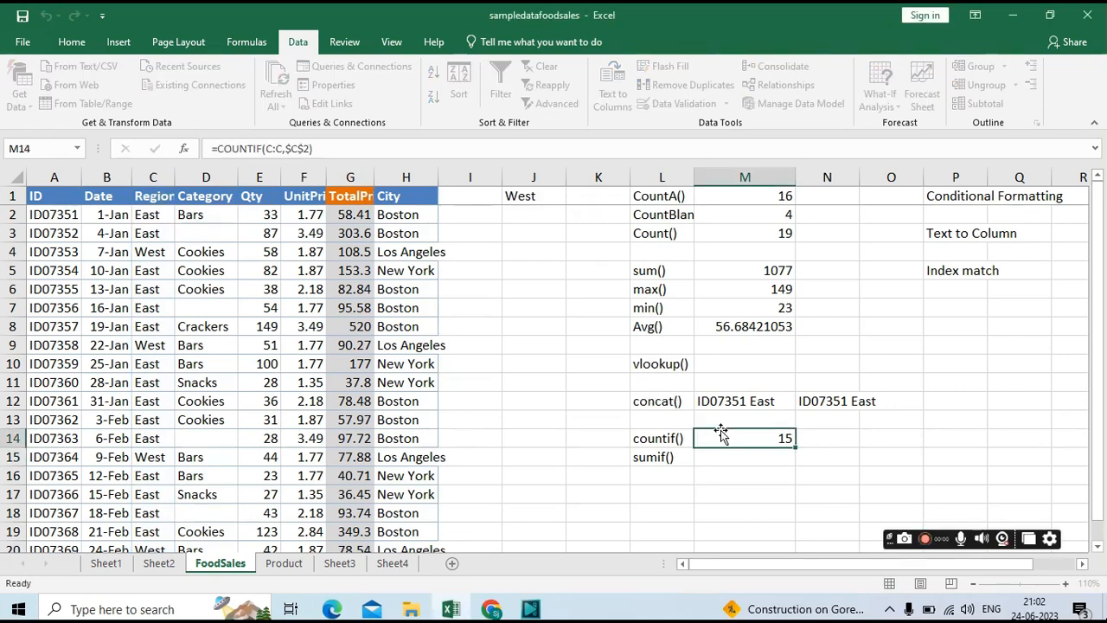
{"action": "left_click", "coordinate": [160, 199]}
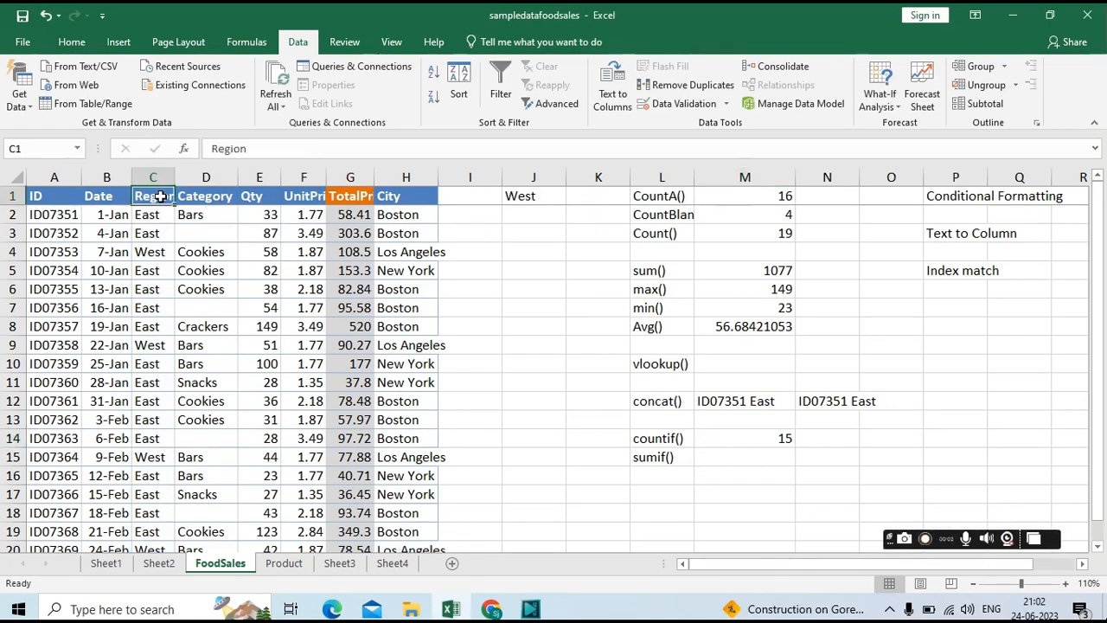
{"action": "key", "text": "ctrl+shift+l"}
{"action": "left_click", "coordinate": [165, 197]}
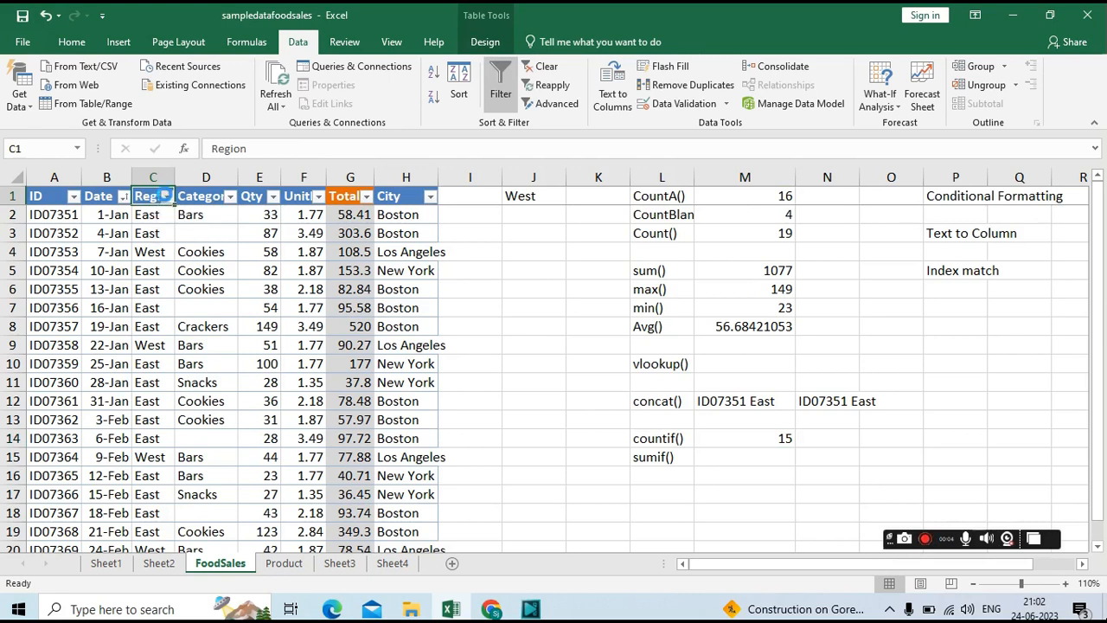
{"action": "left_click", "coordinate": [48, 354]}
{"action": "left_click", "coordinate": [49, 367]}
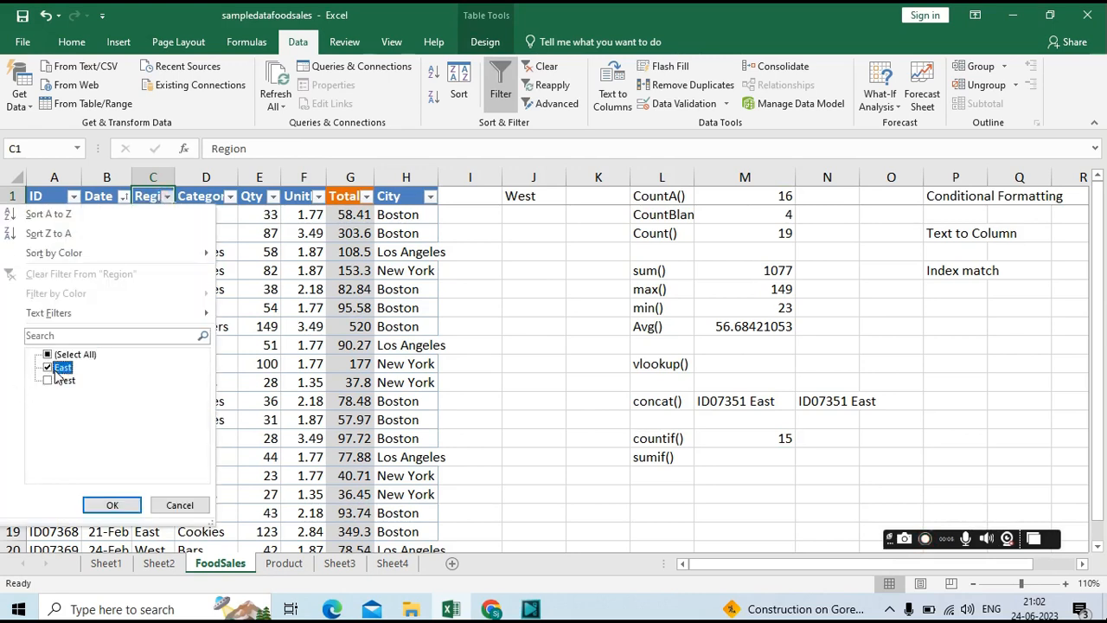
{"action": "left_click", "coordinate": [113, 504]}
Select the filtered Region cells to check their count against the COUNTIF result, and remove the table's filters.
{"action": "left_click", "coordinate": [161, 216]}
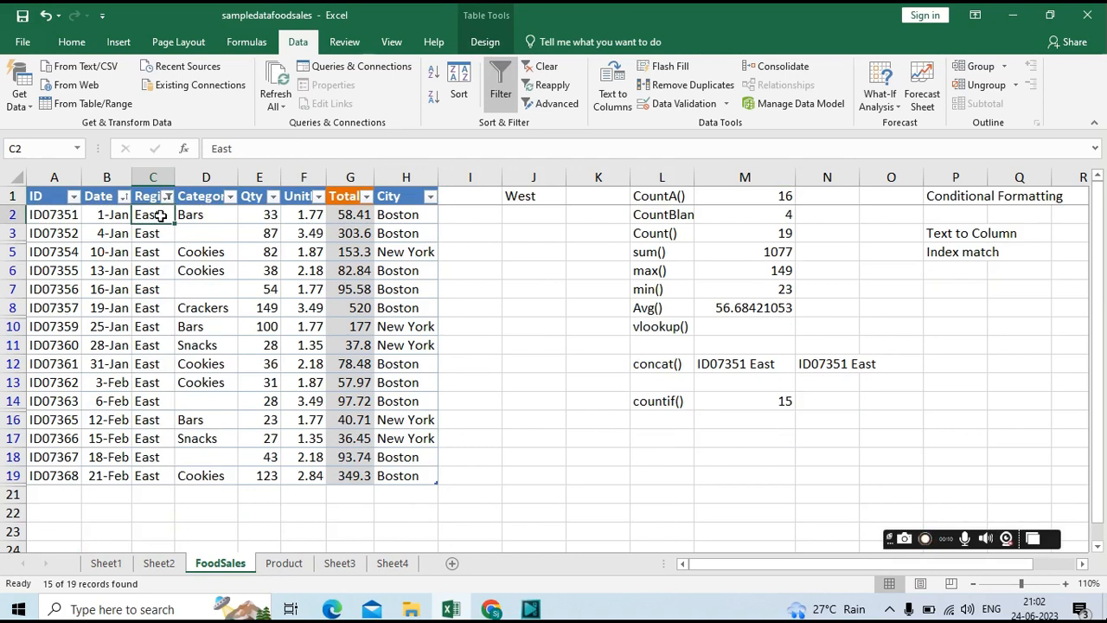
{"action": "key", "text": "ctrl+shift+Down"}
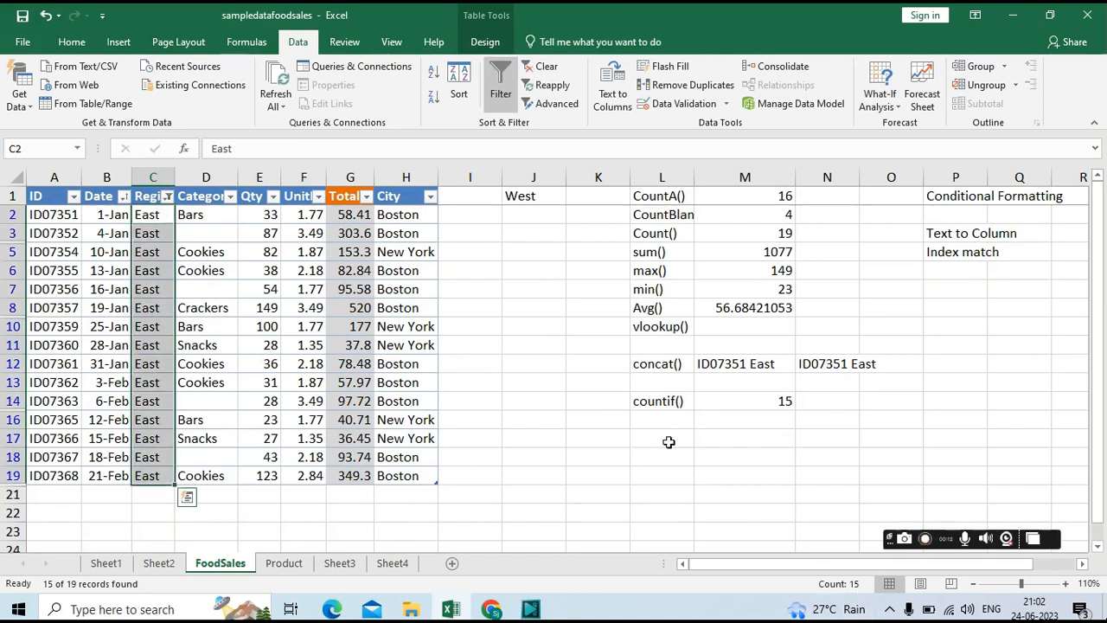
{"action": "left_click", "coordinate": [152, 196]}
{"action": "key", "text": "ctrl+shift+l"}
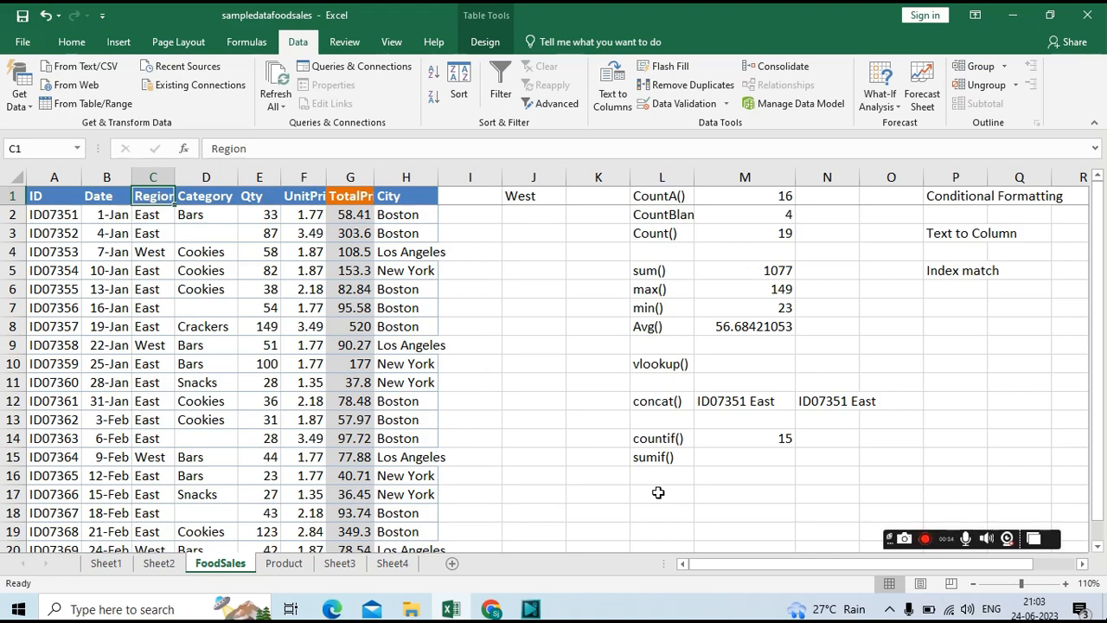
Start a SUMIF formula in M15 with the entire Region column C:C as its range.
{"action": "left_click", "coordinate": [703, 446]}
{"action": "left_click", "coordinate": [712, 456]}
{"action": "type", "text": "=su"}
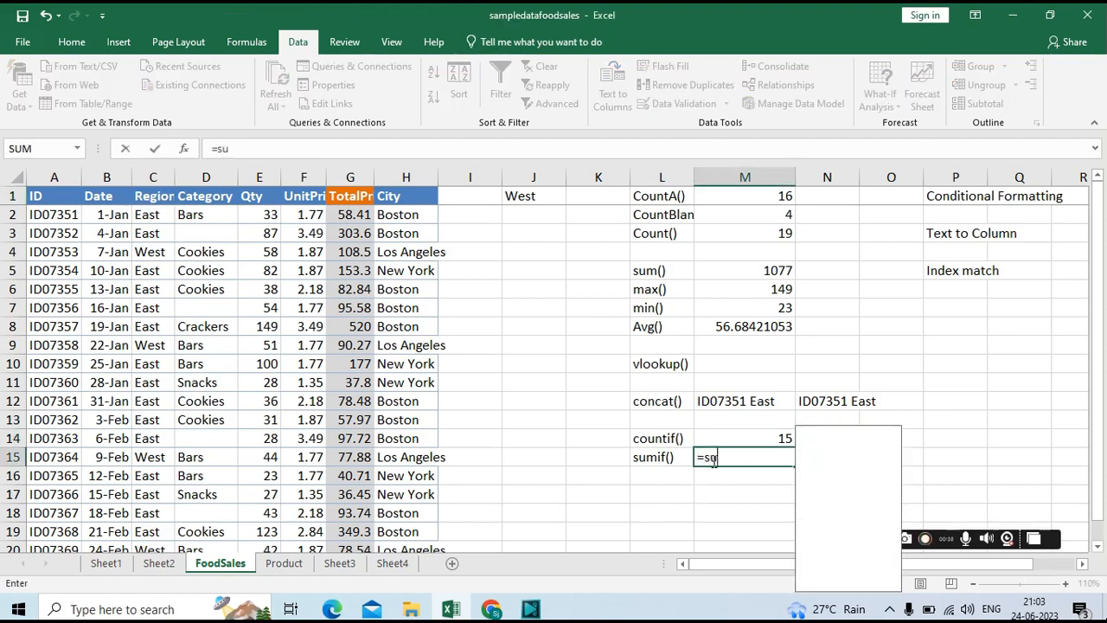
{"action": "type", "text": "mif"}
{"action": "key", "text": "Tab"}
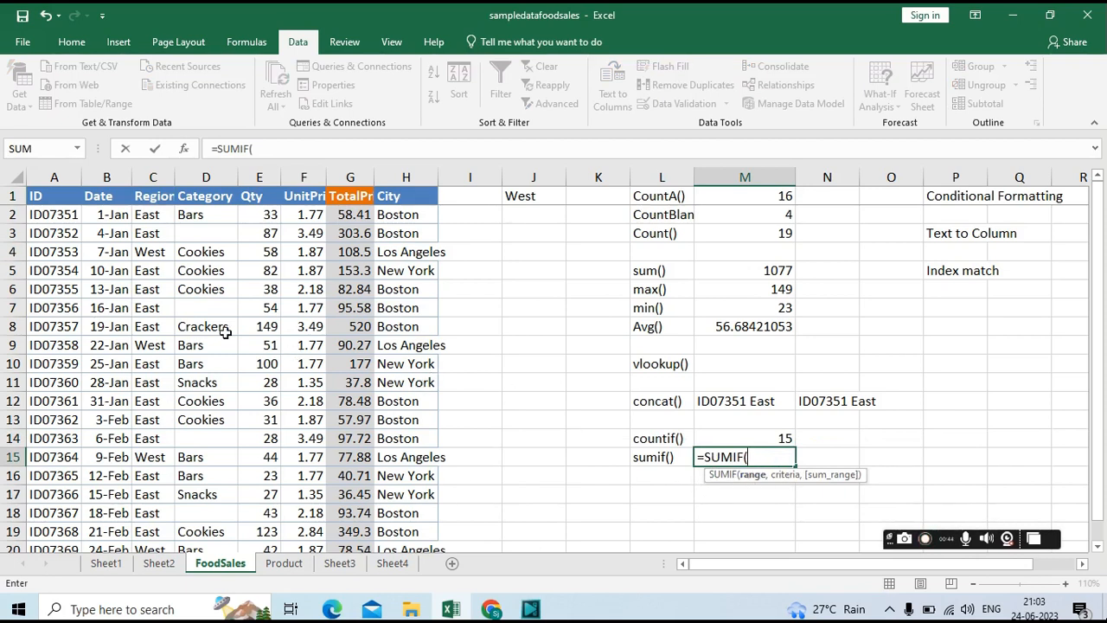
{"action": "left_click", "coordinate": [156, 178]}
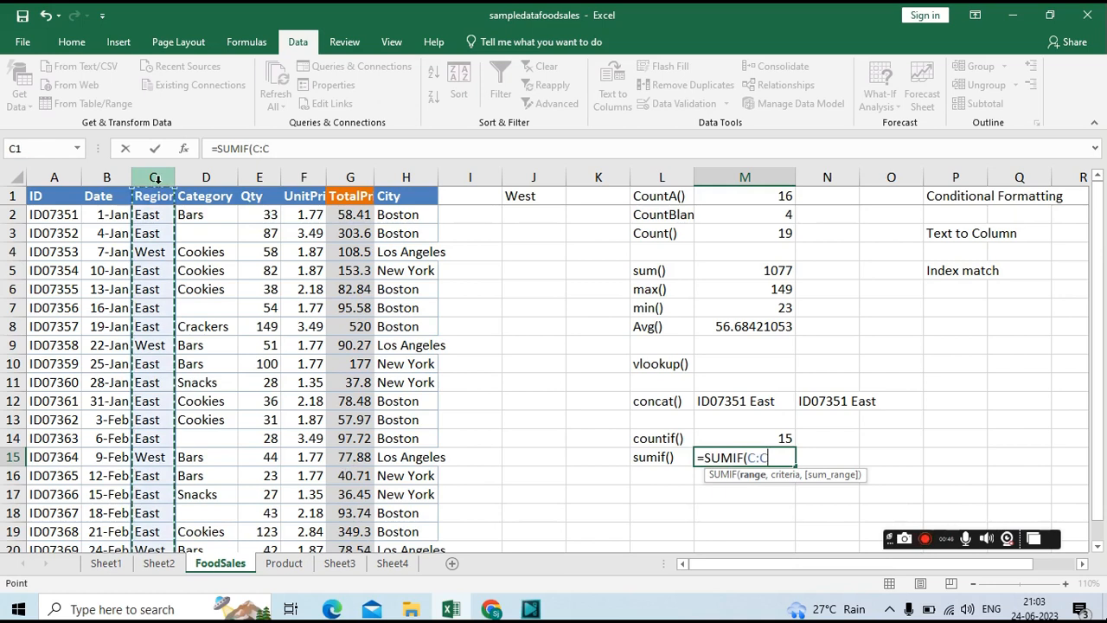
{"action": "type", "text": ","}
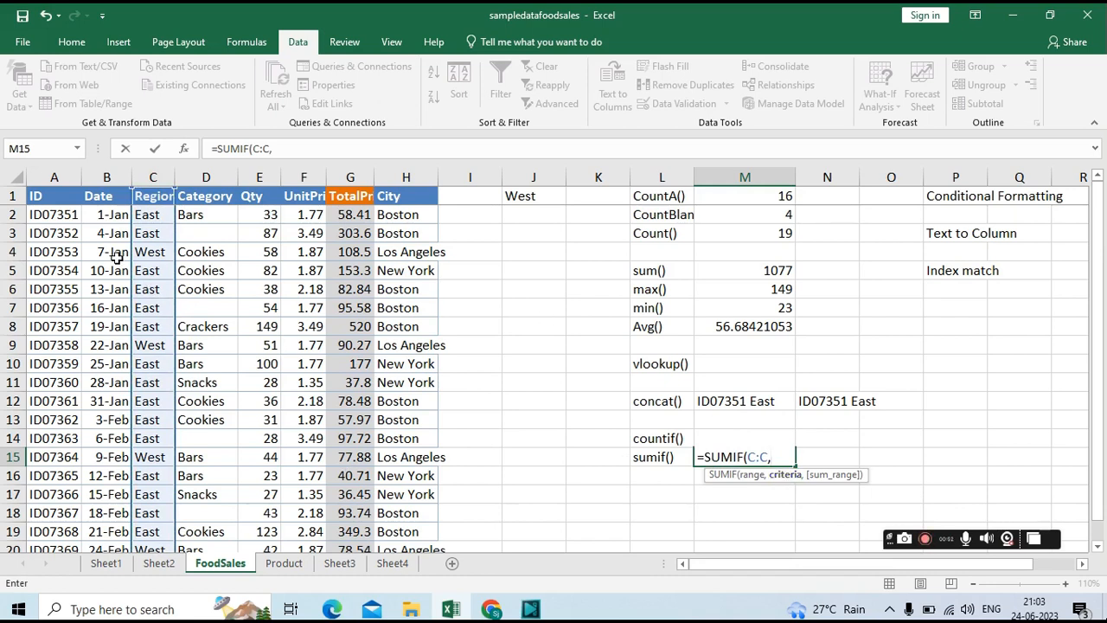
Complete the SUMIF with the absolute criteria cell $J$1 and the entire Qty column E:E as the sum range.
{"action": "left_click", "coordinate": [538, 197]}
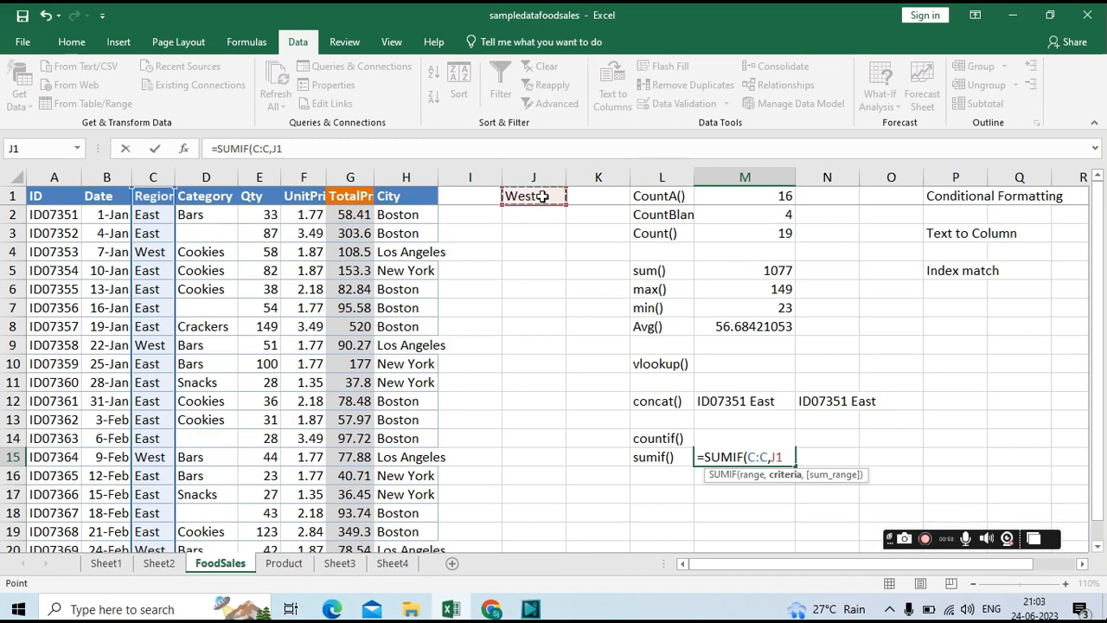
{"action": "key", "text": "F4"}
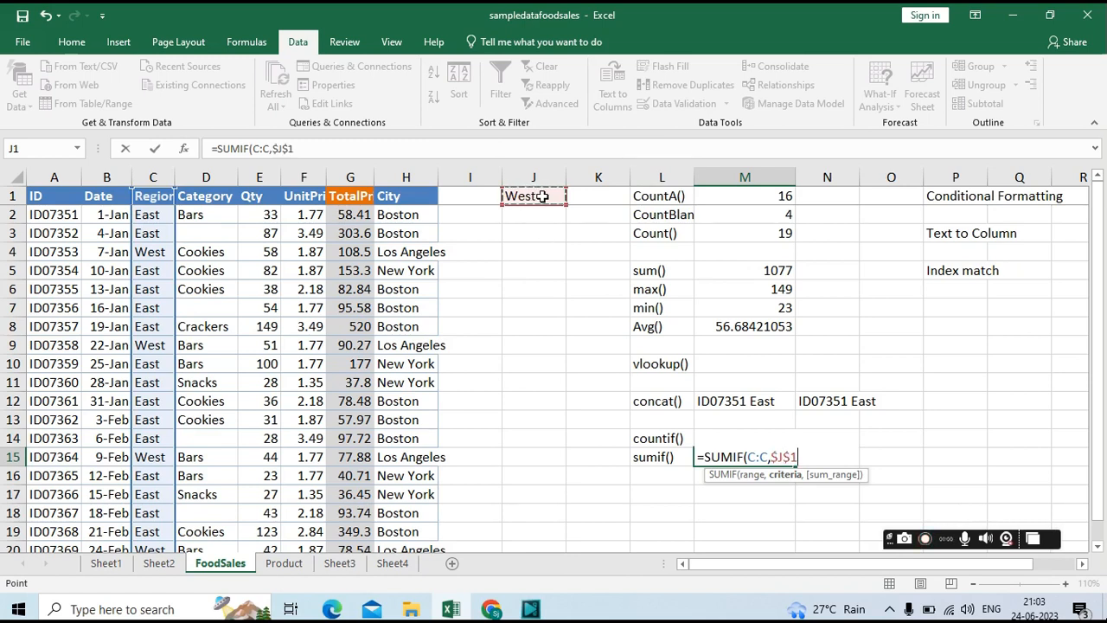
{"action": "type", "text": ","}
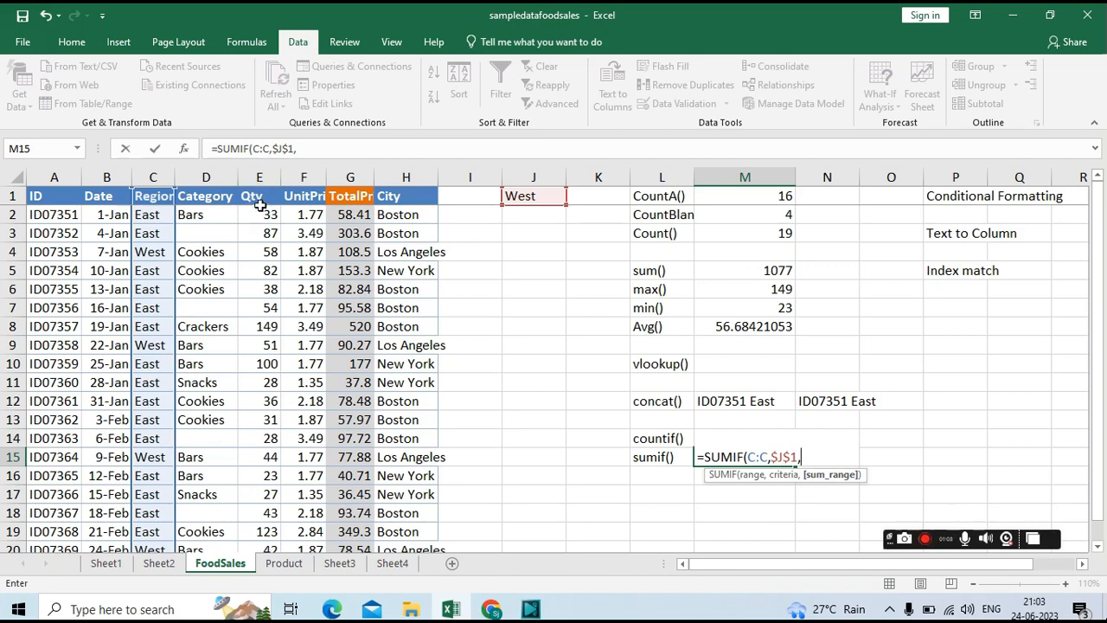
{"action": "left_click", "coordinate": [258, 177]}
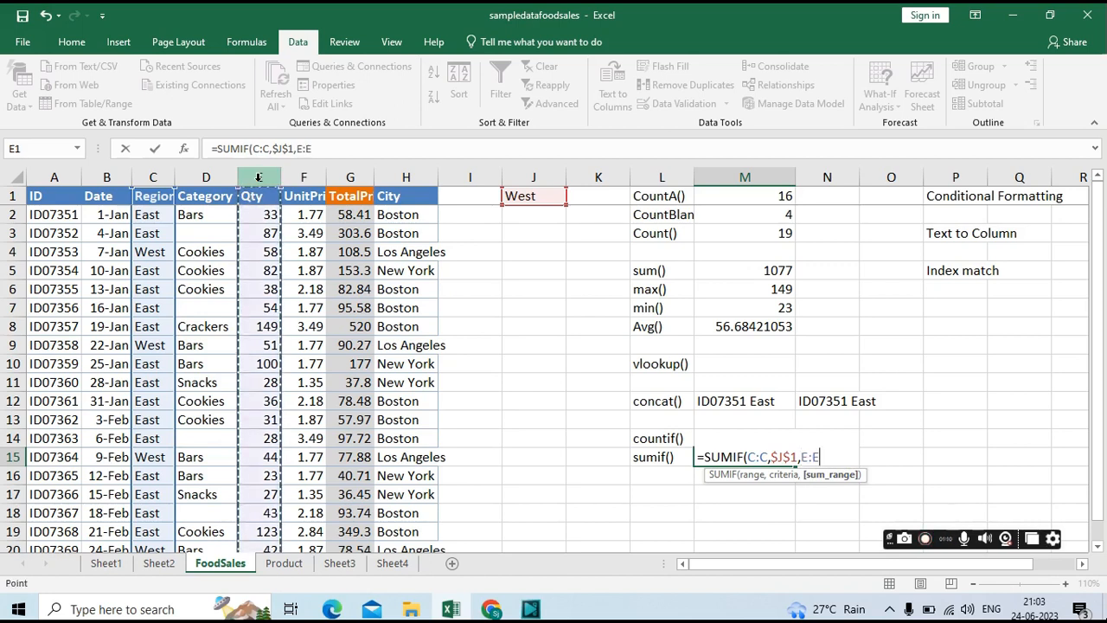
{"action": "type", "text": ")"}
{"action": "key", "text": "Return"}
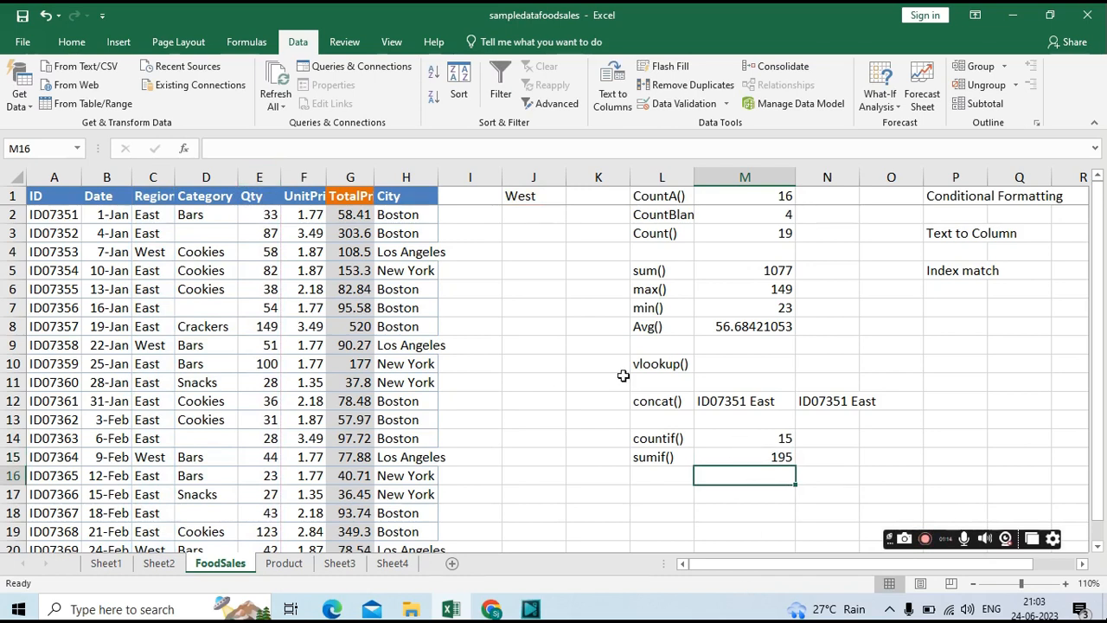
Turn on the food sales table's filters and filter the Region column to West only.
{"action": "left_click", "coordinate": [140, 198]}
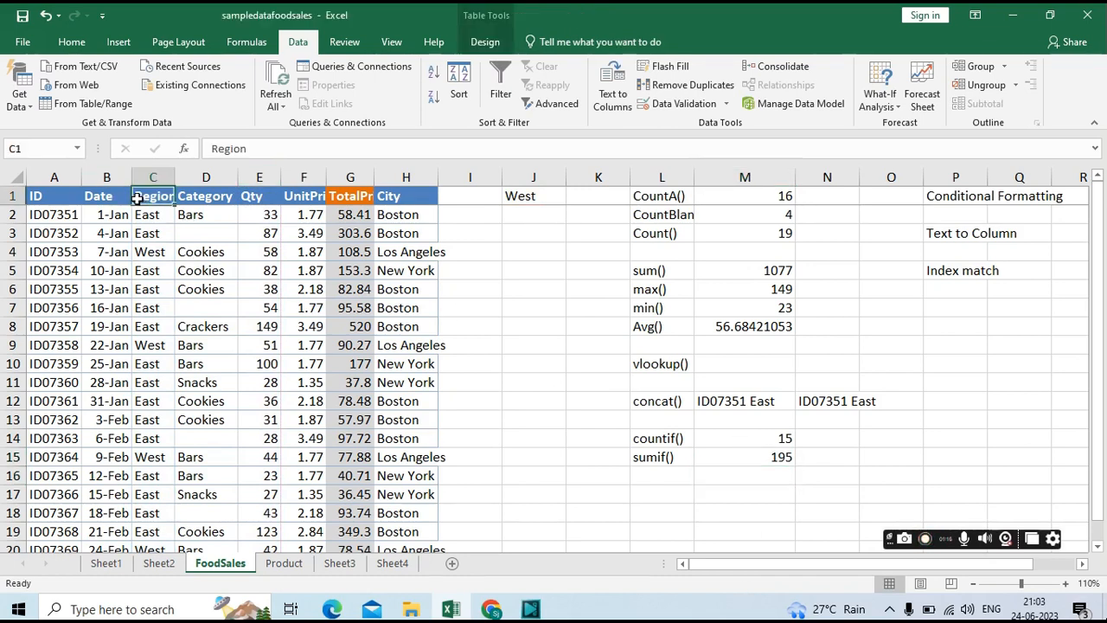
{"action": "key", "text": "ctrl+shift+l"}
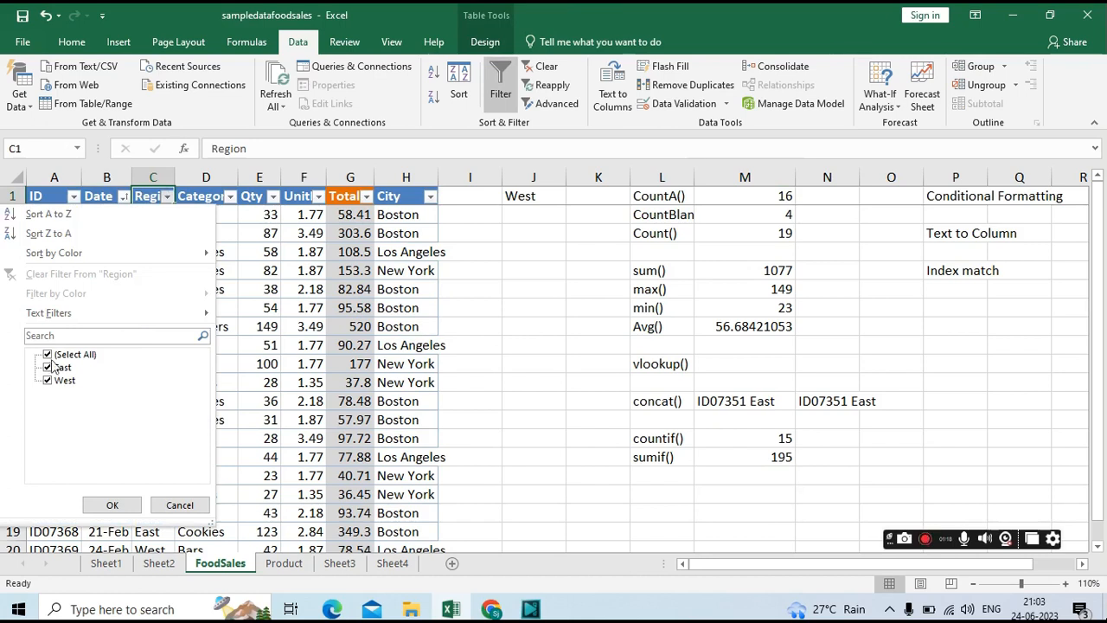
{"action": "left_click", "coordinate": [48, 367]}
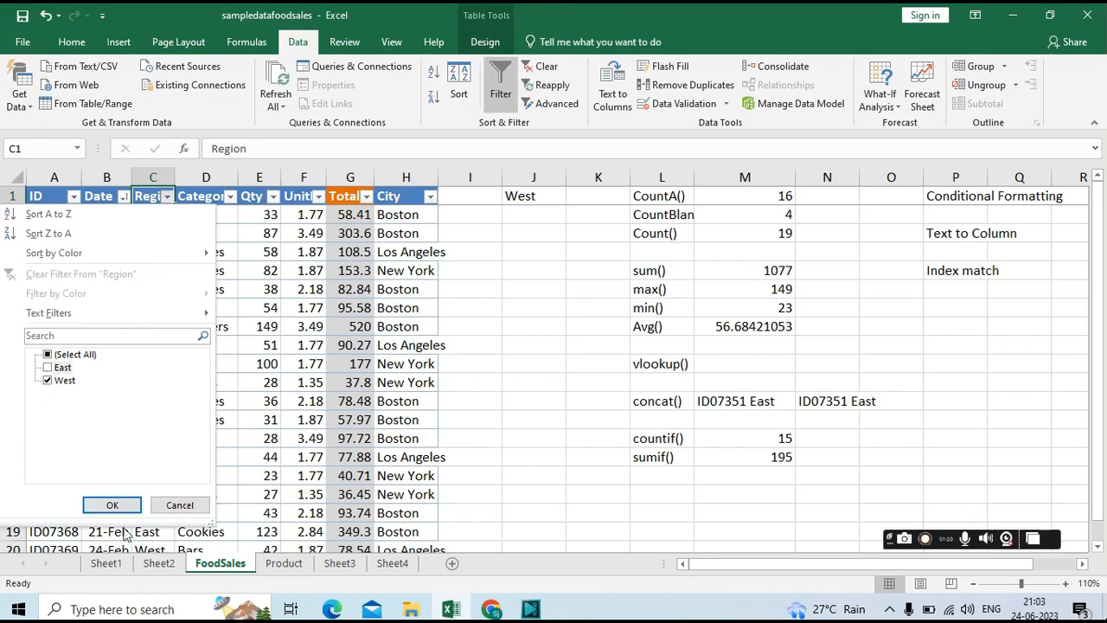
{"action": "left_click", "coordinate": [112, 505]}
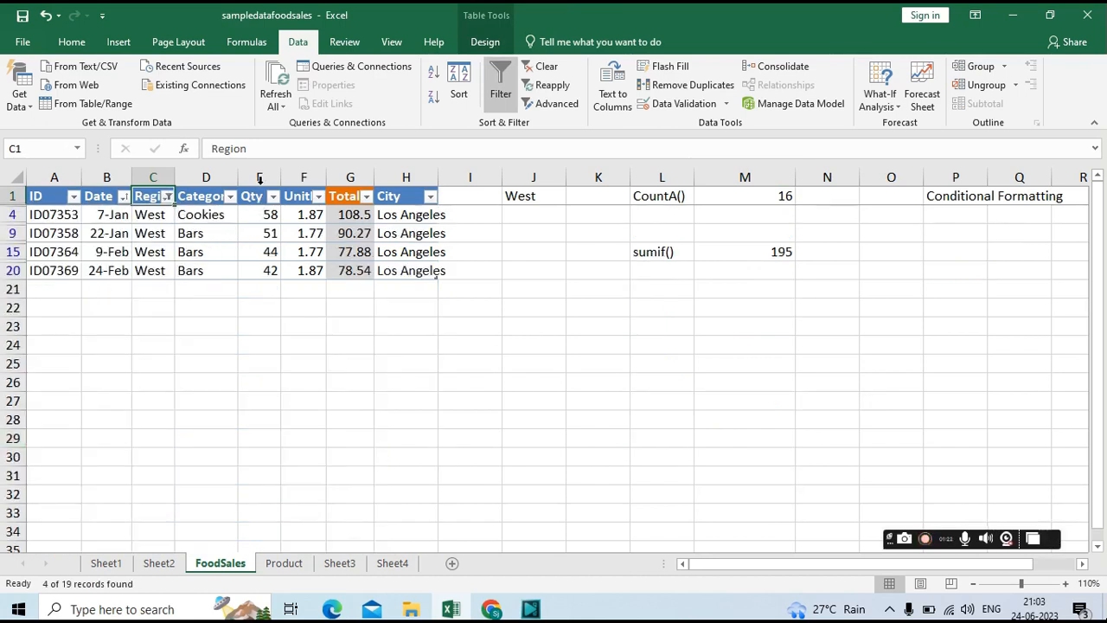
Select the filtered Qty column to check its sum against the SUMIF result, and remove the Region filter.
{"action": "left_click", "coordinate": [259, 180]}
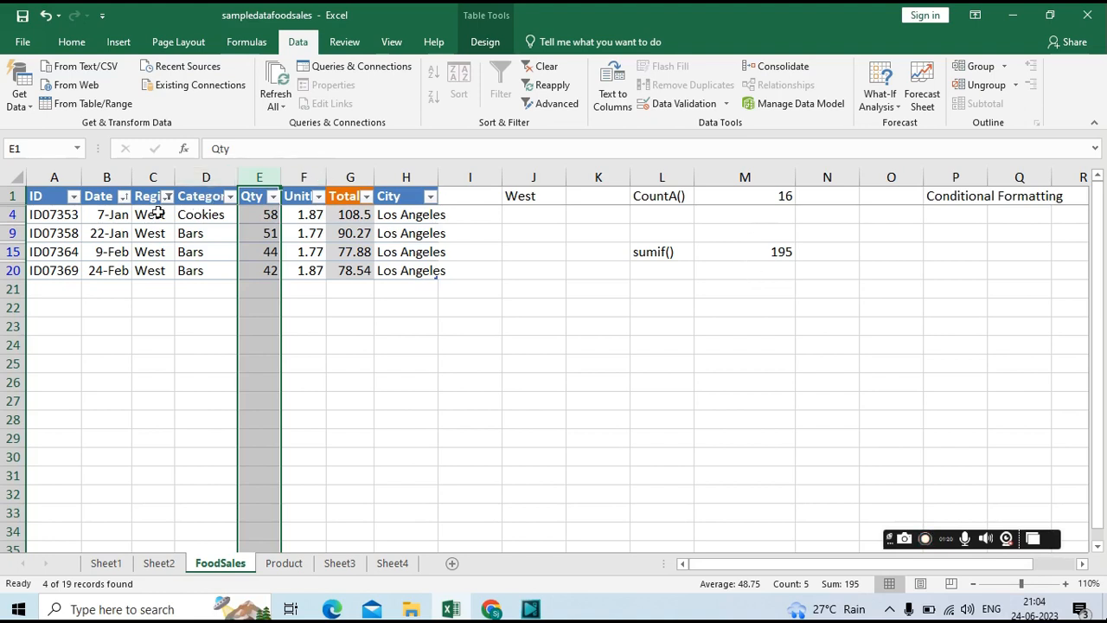
{"action": "left_click", "coordinate": [167, 197]}
{"action": "left_click", "coordinate": [305, 311]}
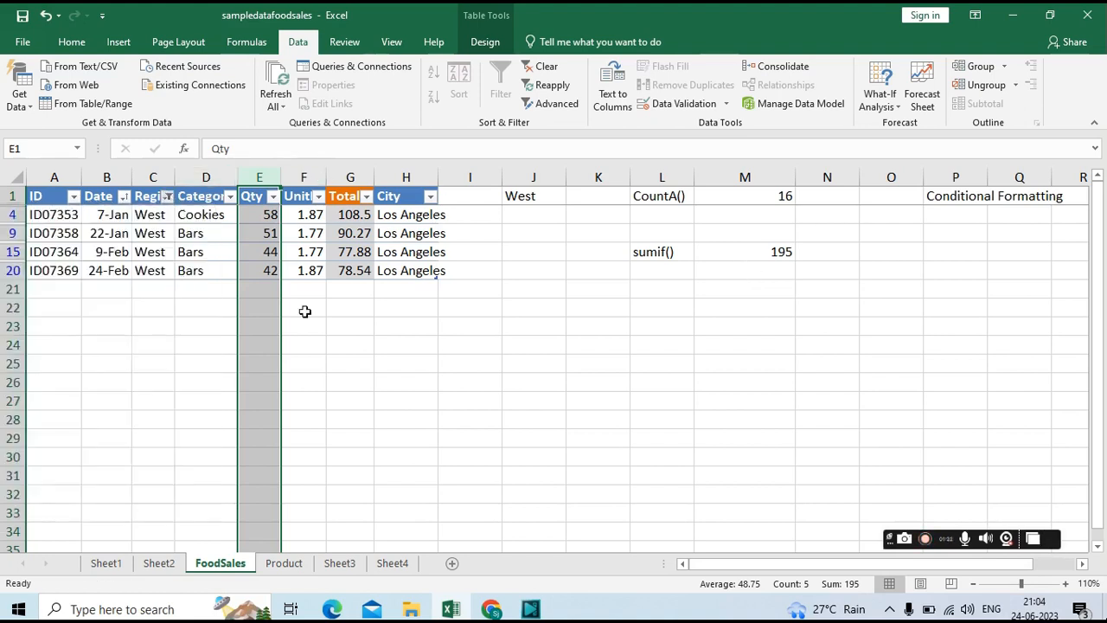
{"action": "key", "text": "ctrl+z"}
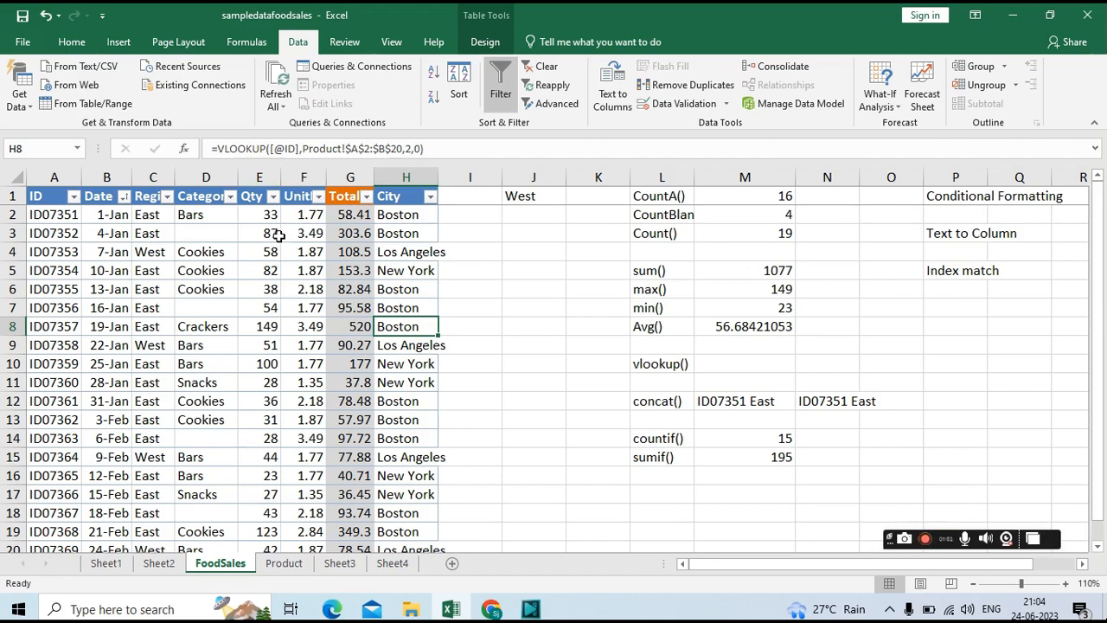
Add a Greater Than conditional formatting rule to the Qty column, highlighting values above 50 with Light Red Fill with Dark Red Text.
{"action": "left_click", "coordinate": [266, 177]}
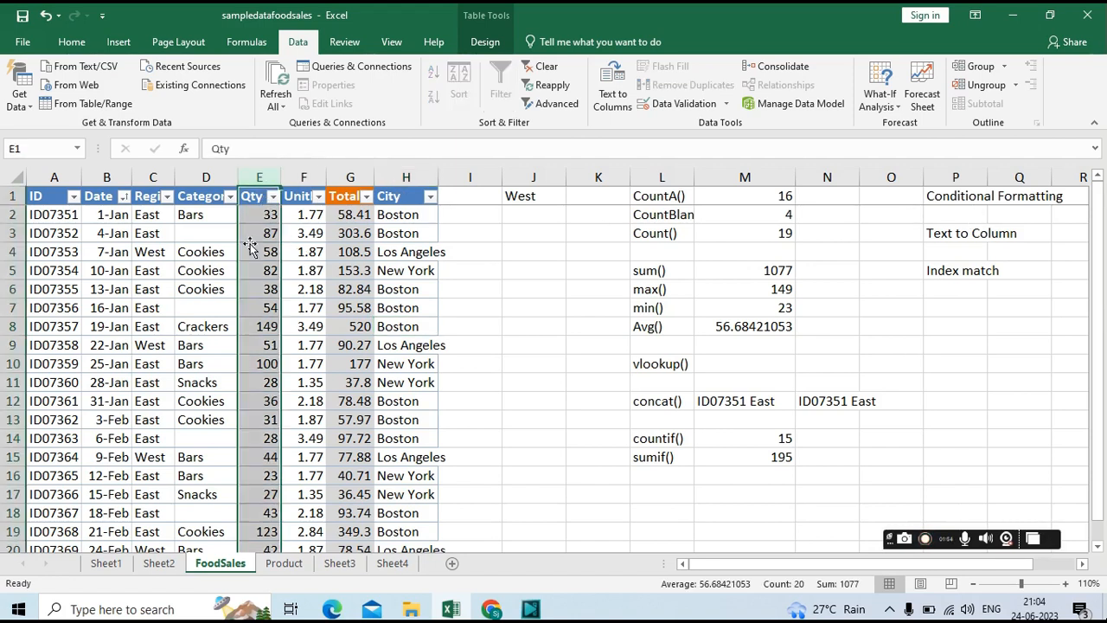
{"action": "scroll", "coordinate": [305, 329], "scroll_direction": "down", "scroll_amount": 2}
{"action": "scroll", "coordinate": [302, 327], "scroll_direction": "up", "scroll_amount": 2}
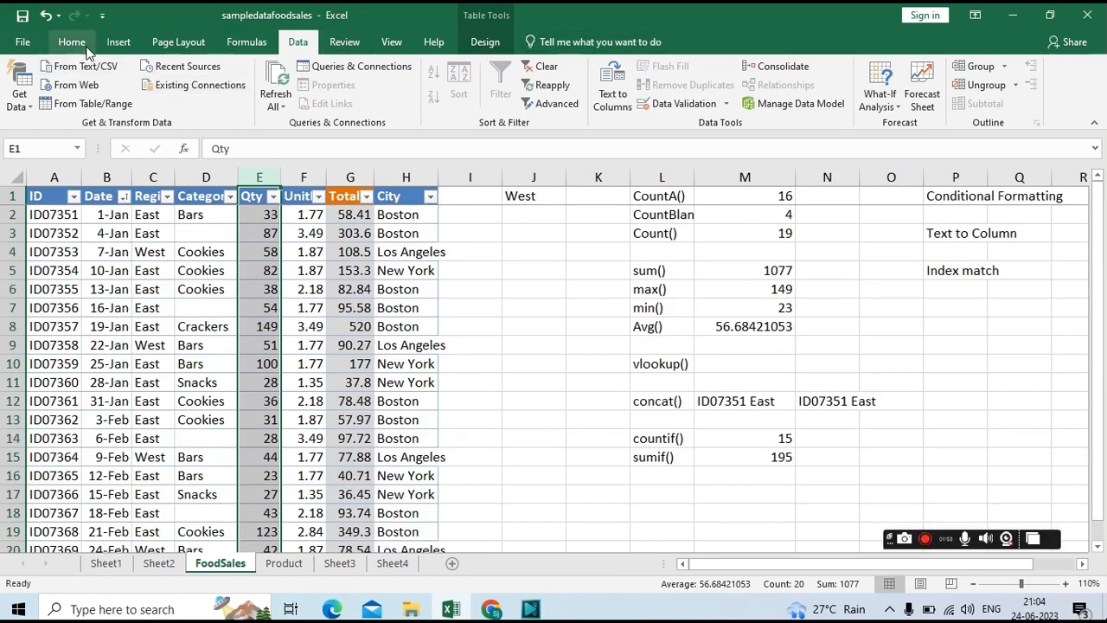
{"action": "left_click", "coordinate": [75, 43]}
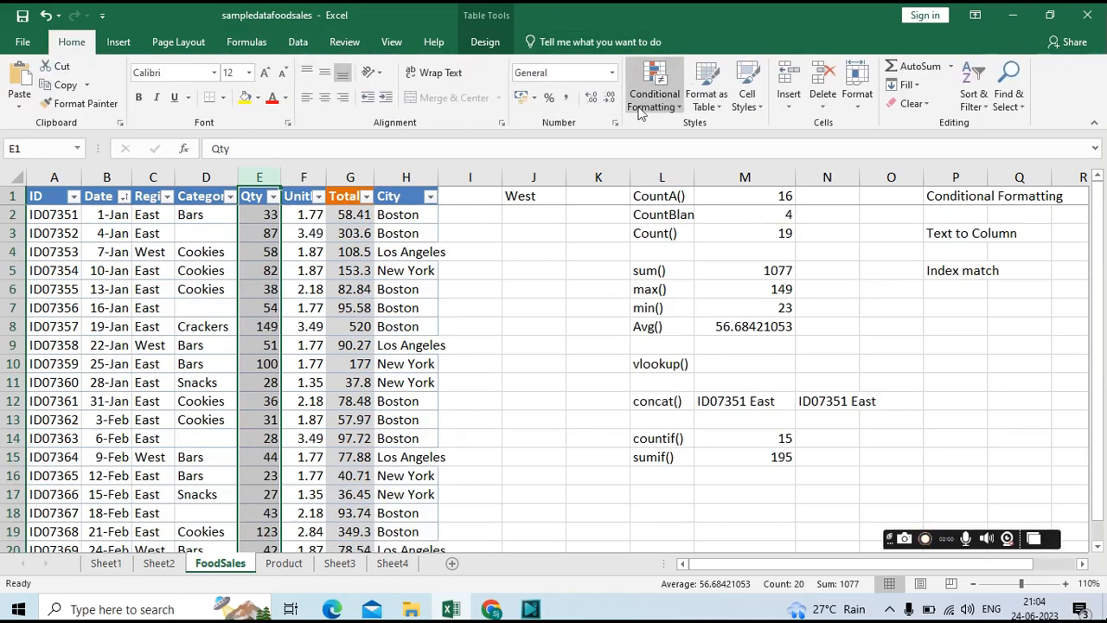
{"action": "left_click", "coordinate": [649, 101]}
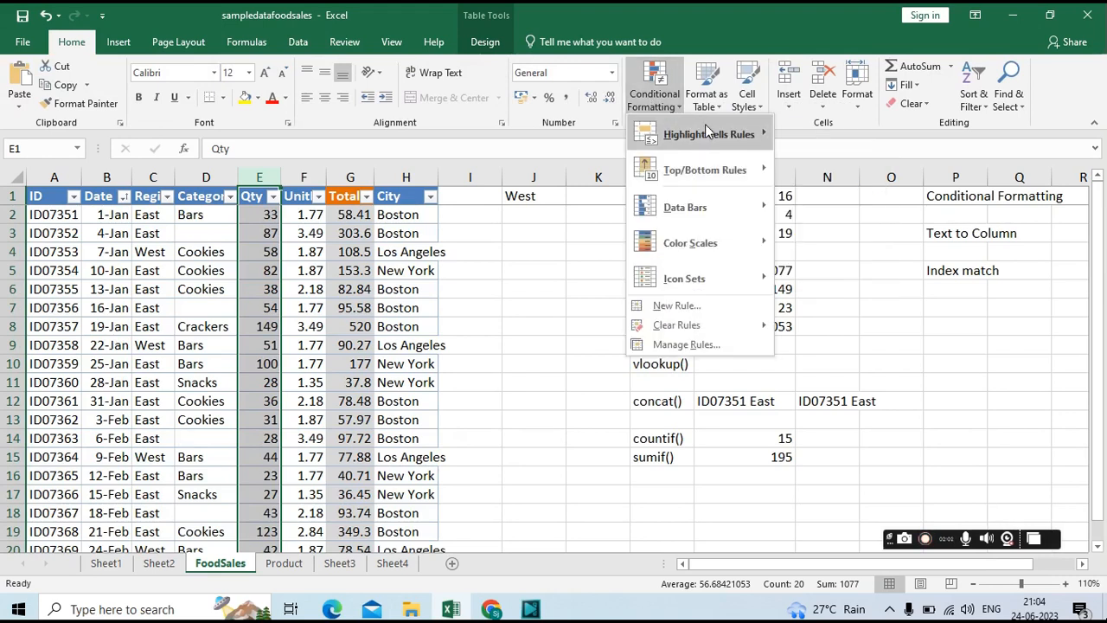
{"action": "mouse_move", "coordinate": [744, 144]}
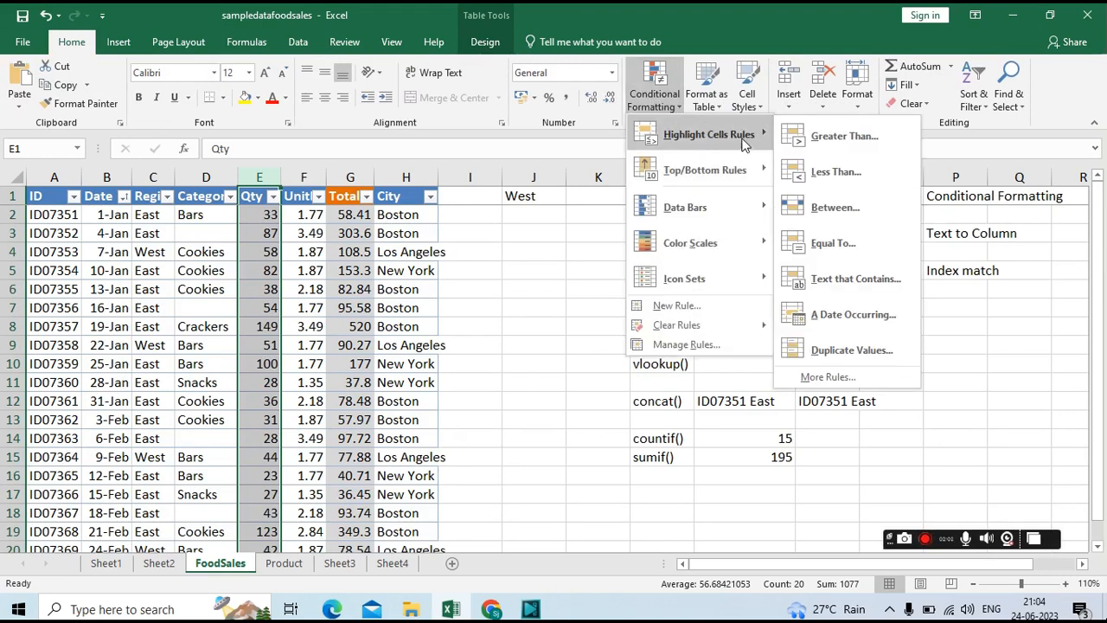
{"action": "left_click", "coordinate": [832, 136]}
{"action": "key", "text": "BackSpace"}
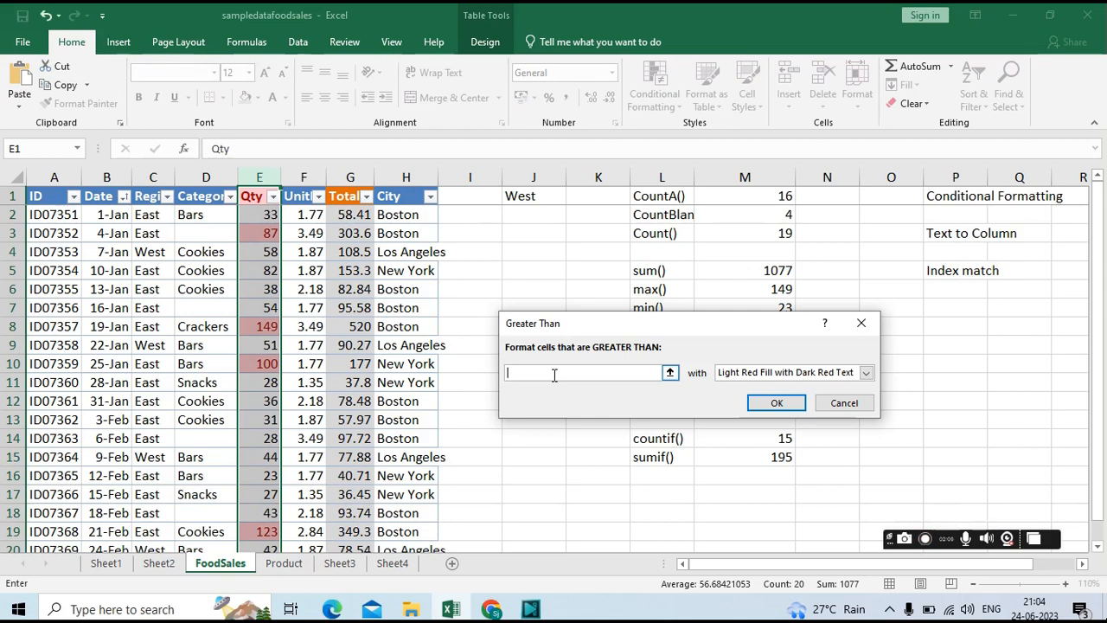
{"action": "type", "text": "45"}
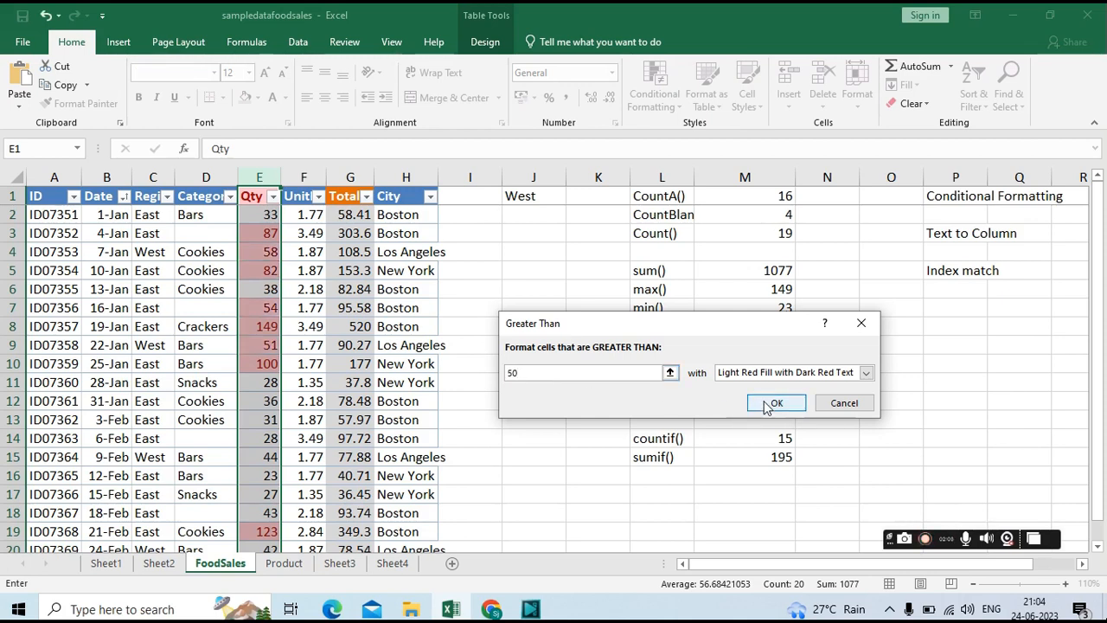
{"action": "left_click", "coordinate": [774, 402]}
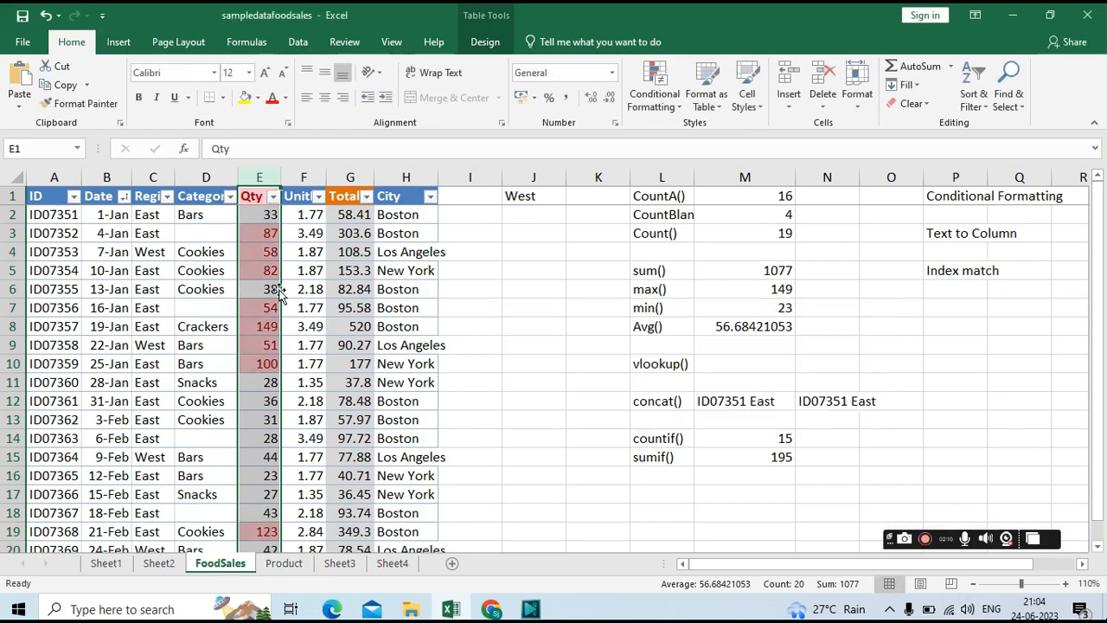
{"action": "scroll", "coordinate": [292, 420], "scroll_direction": "down", "scroll_amount": 5}
{"action": "scroll", "coordinate": [431, 421], "scroll_direction": "up", "scroll_amount": 5}
{"action": "left_click", "coordinate": [467, 267]}
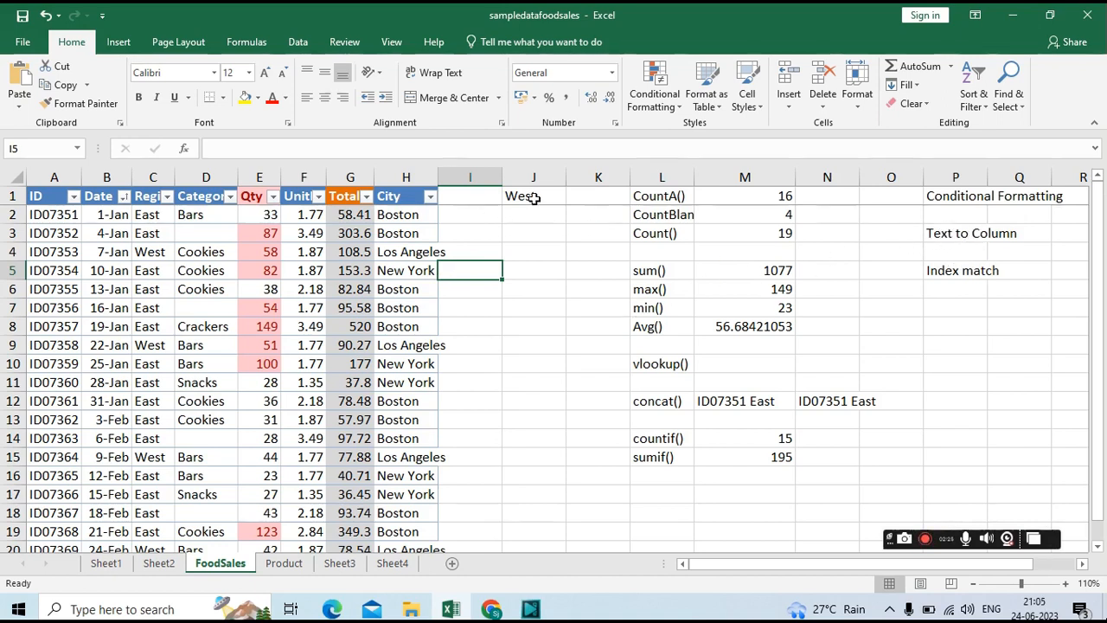
Clear the West entry from cell J1.
{"action": "left_click", "coordinate": [532, 198]}
{"action": "key", "text": "Delete"}
{"action": "key", "text": "Down"}
{"action": "key", "text": "Down"}
{"action": "key", "text": "Down"}
{"action": "key", "text": "Down"}
{"action": "key", "text": "Down"}
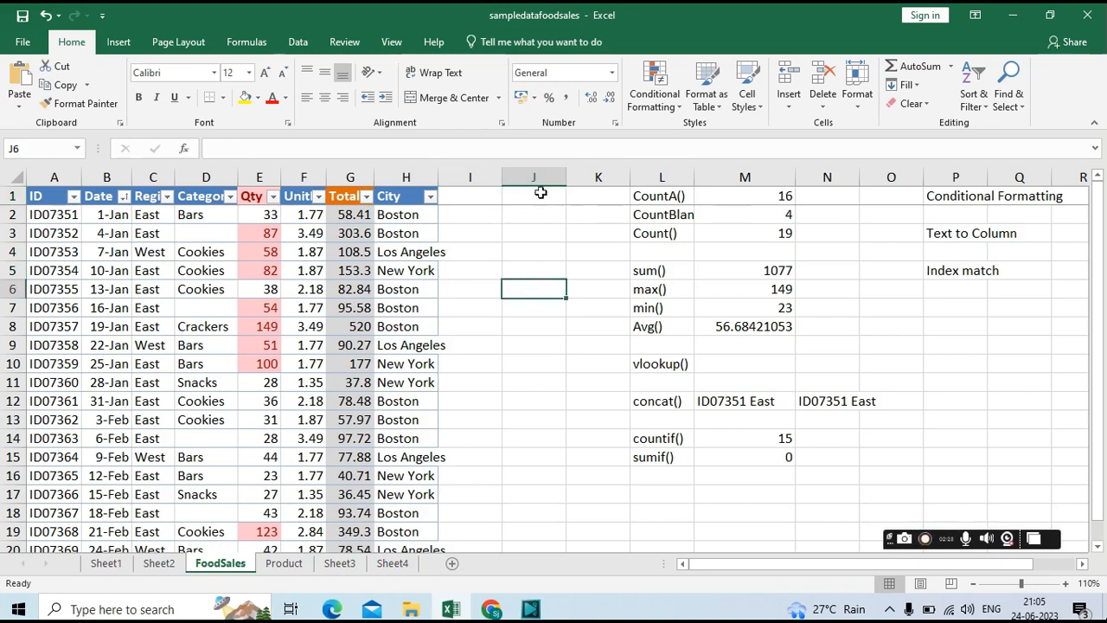
{"action": "left_click", "coordinate": [296, 43]}
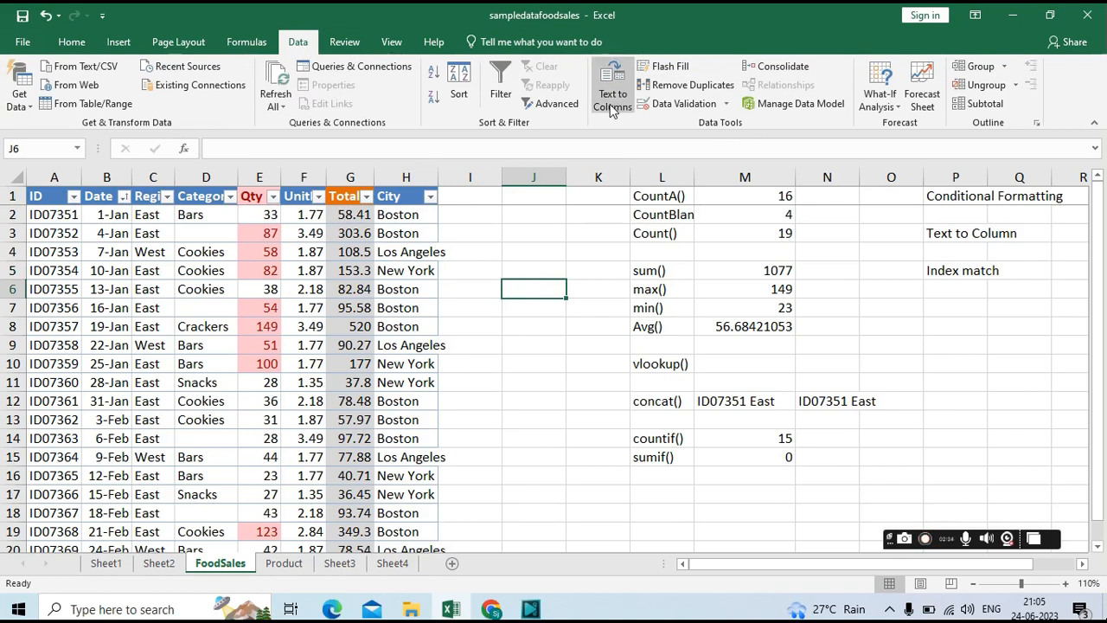
{"action": "left_click", "coordinate": [612, 99]}
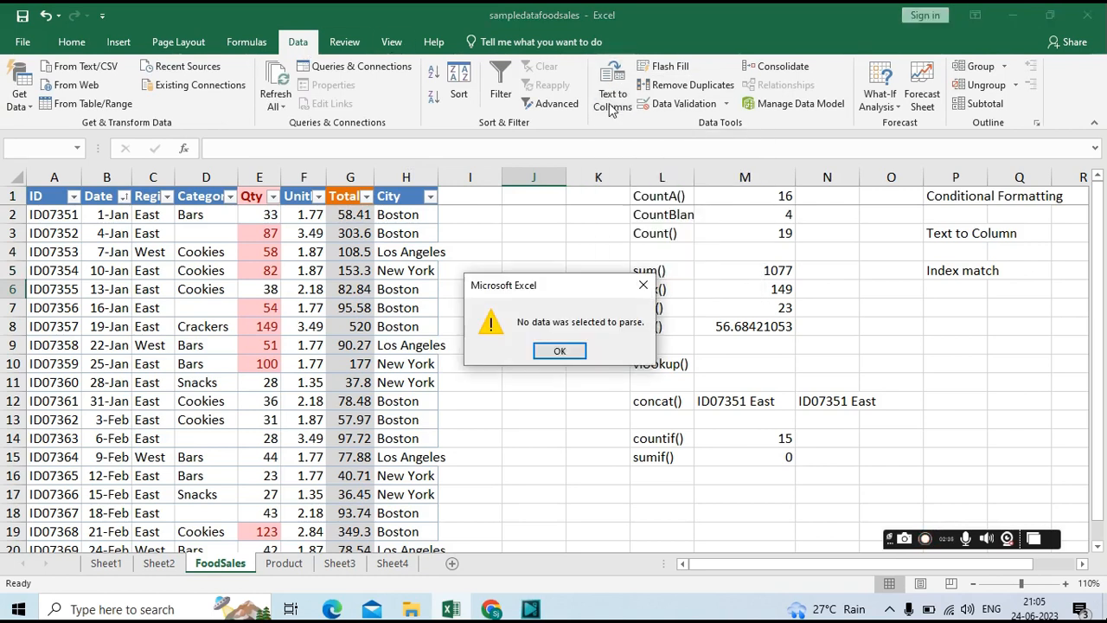
{"action": "left_click", "coordinate": [558, 349]}
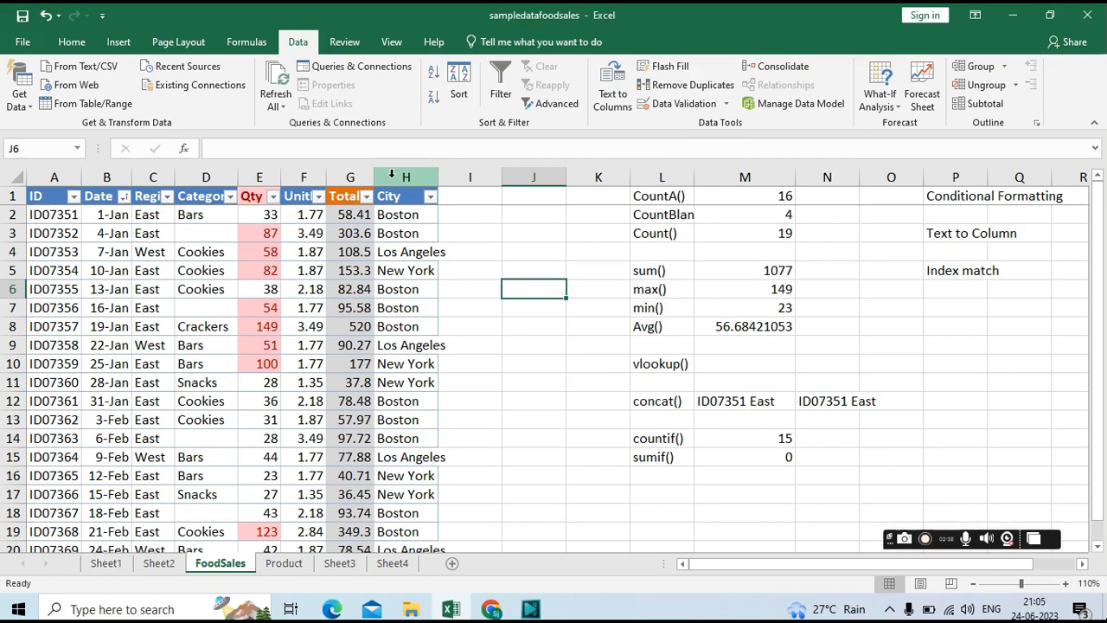
Go through the Text to Columns wizard for the City column as delimited data, and cancel it.
{"action": "left_click", "coordinate": [391, 175]}
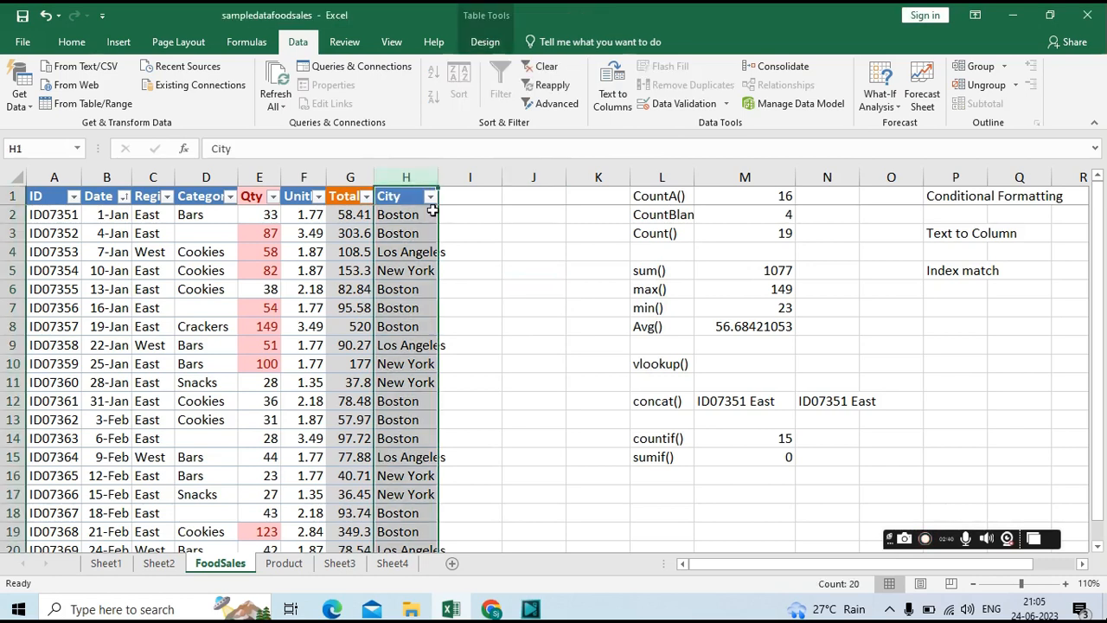
{"action": "left_click", "coordinate": [611, 93]}
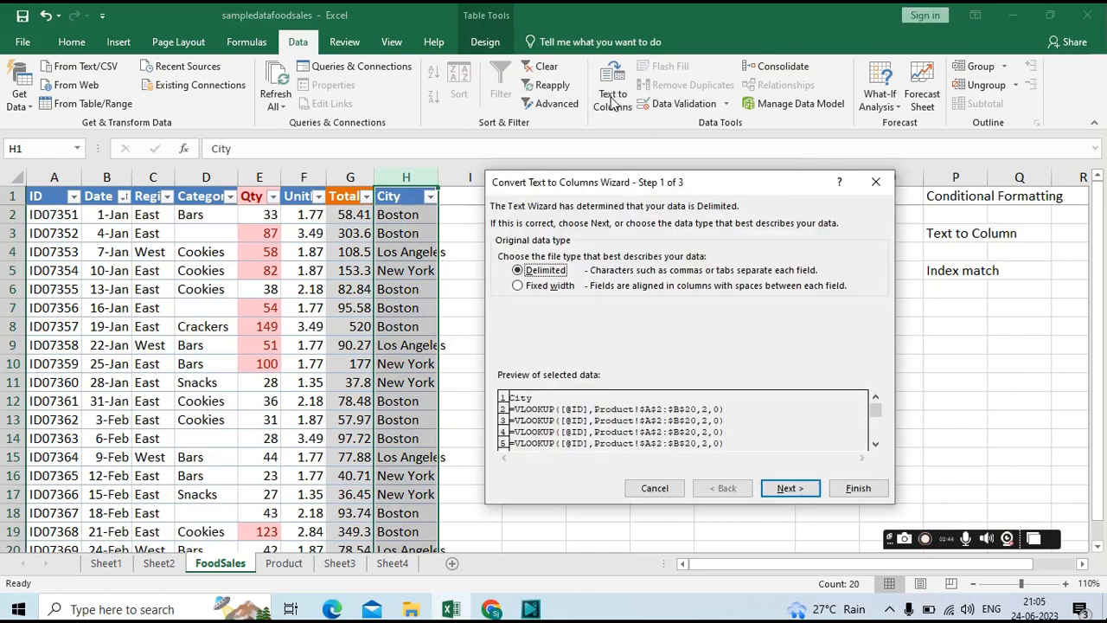
{"action": "left_click_drag", "start_coordinate": [597, 179], "coordinate": [588, 113]}
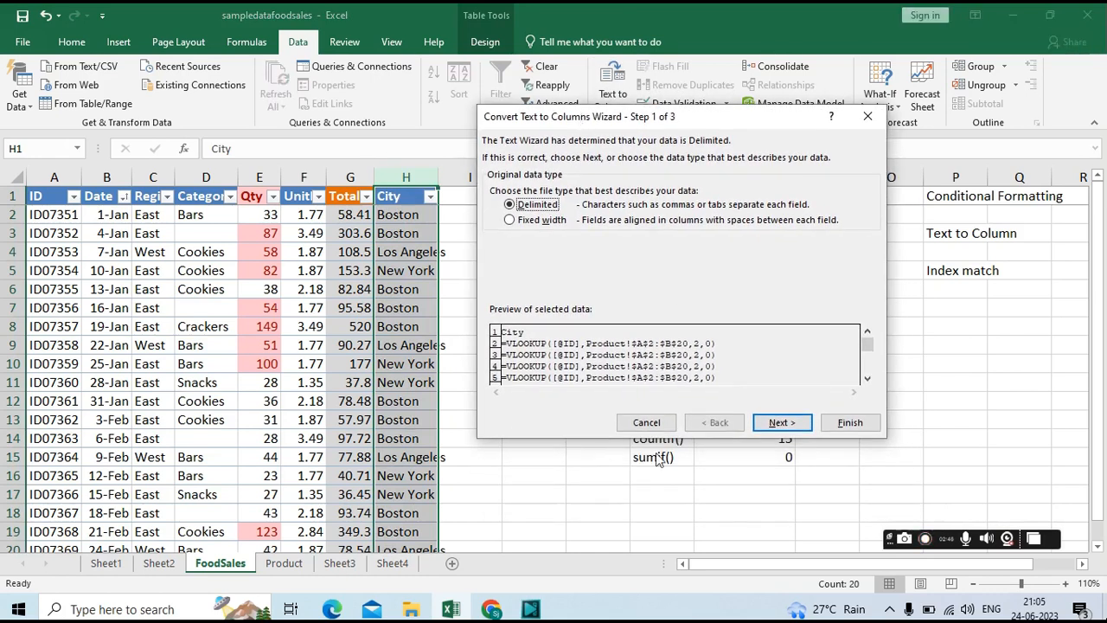
{"action": "left_click", "coordinate": [783, 423]}
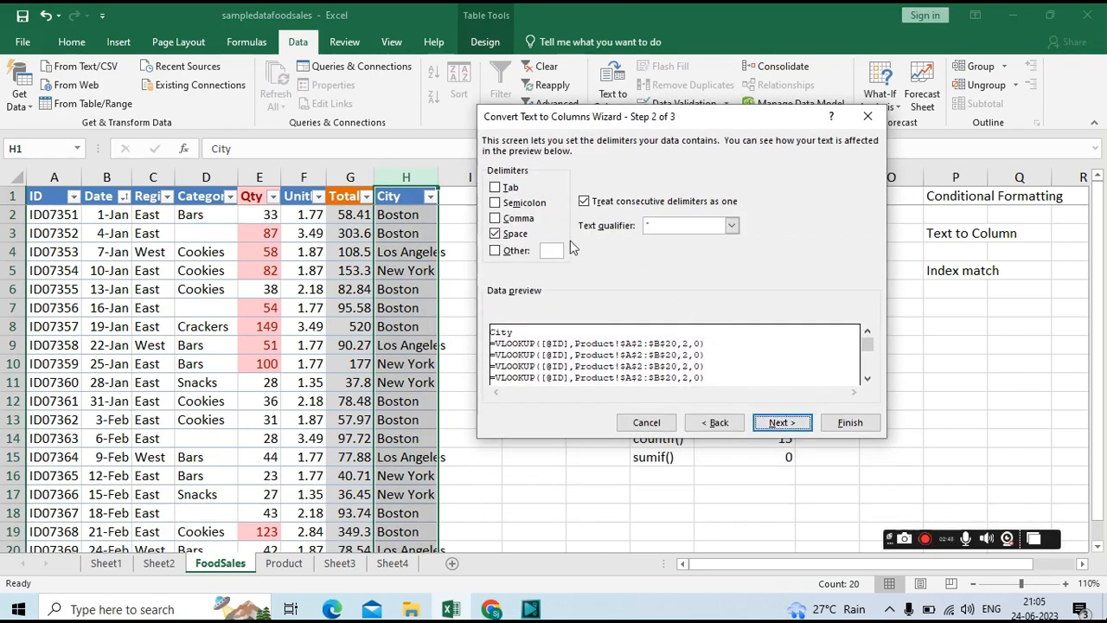
{"action": "left_click", "coordinate": [503, 235]}
{"action": "left_click", "coordinate": [776, 424]}
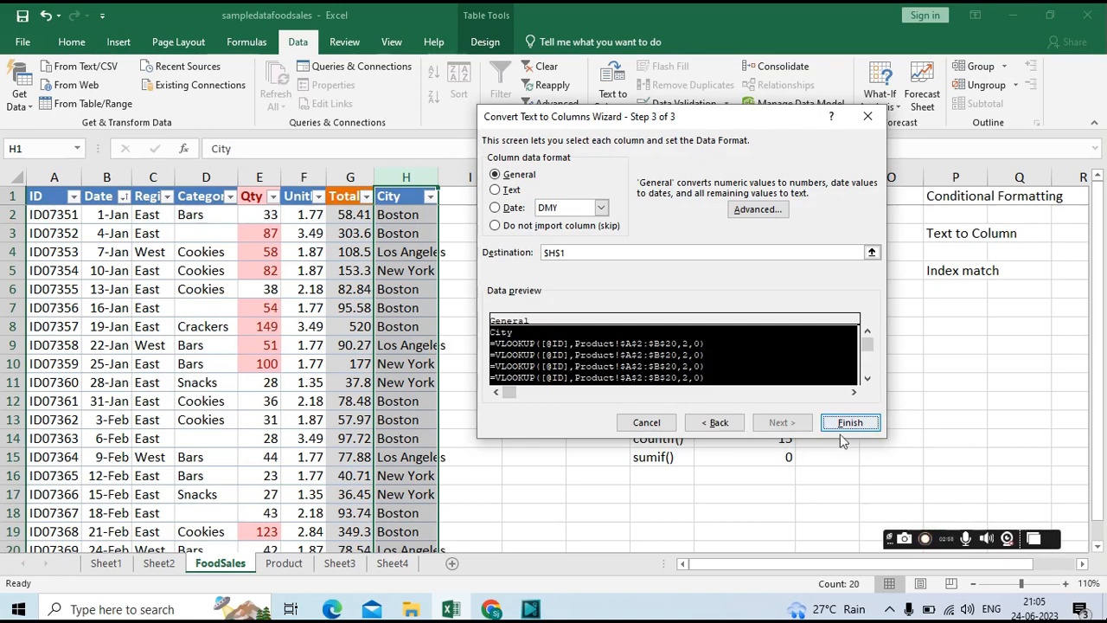
{"action": "left_click", "coordinate": [646, 422]}
{"action": "left_click", "coordinate": [519, 249]}
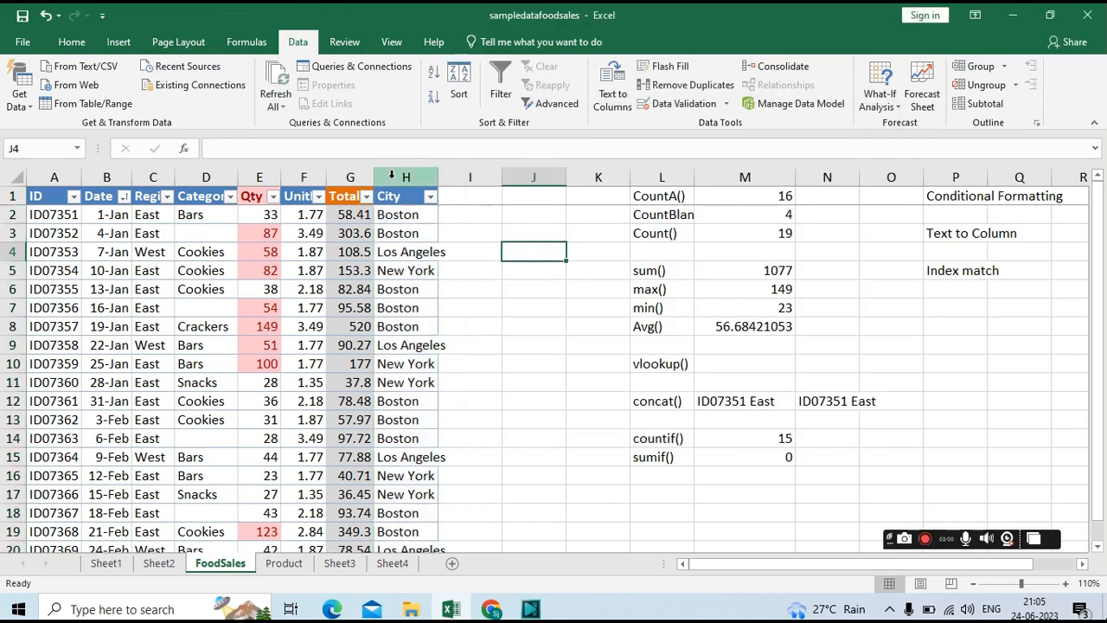
Copy the City column H and paste it into column I without its table formatting.
{"action": "left_click", "coordinate": [392, 174]}
{"action": "key", "text": "ctrl+c"}
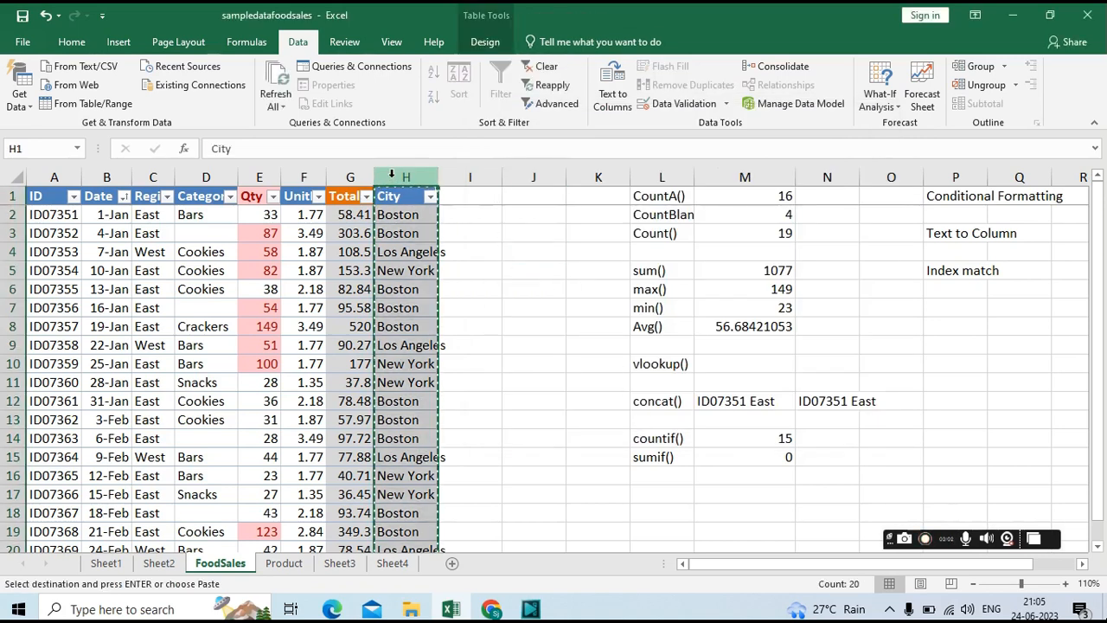
{"action": "left_click", "coordinate": [453, 178]}
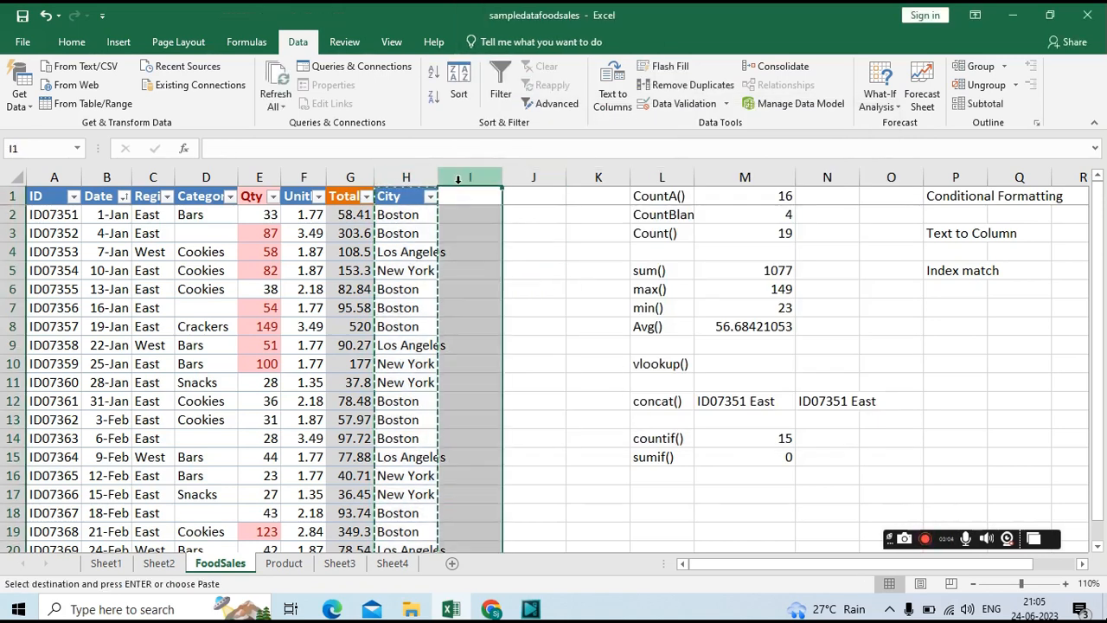
{"action": "right_click", "coordinate": [459, 184]}
{"action": "left_click", "coordinate": [538, 259]}
{"action": "left_click", "coordinate": [464, 289]}
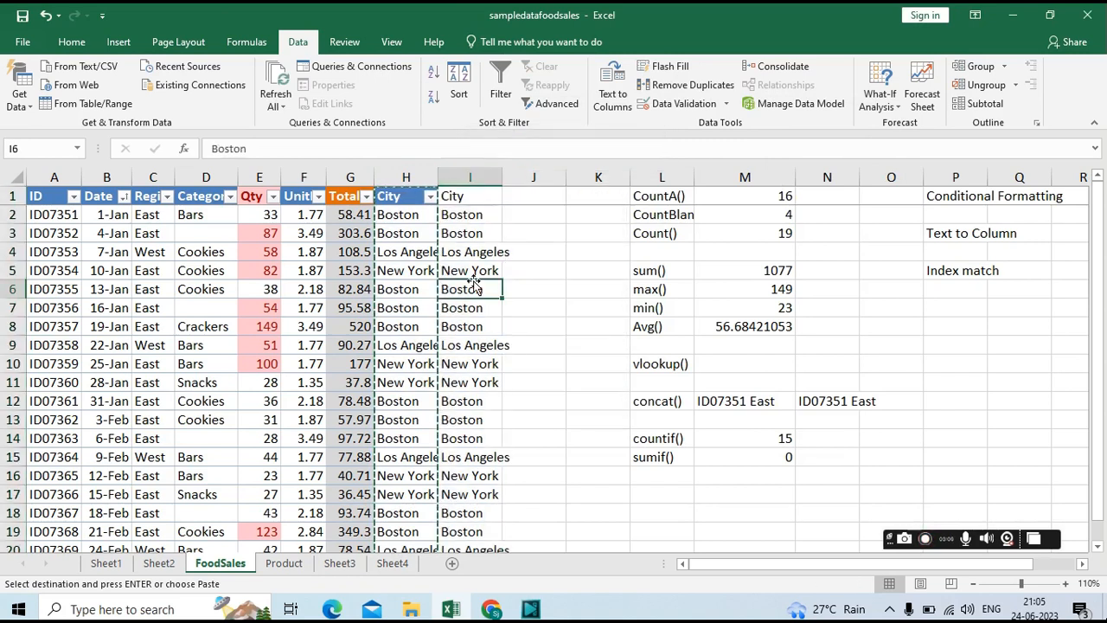
Delete the original City column H from the food sales table, keeping the pasted copy.
{"action": "left_click", "coordinate": [392, 176]}
{"action": "right_click", "coordinate": [394, 176]}
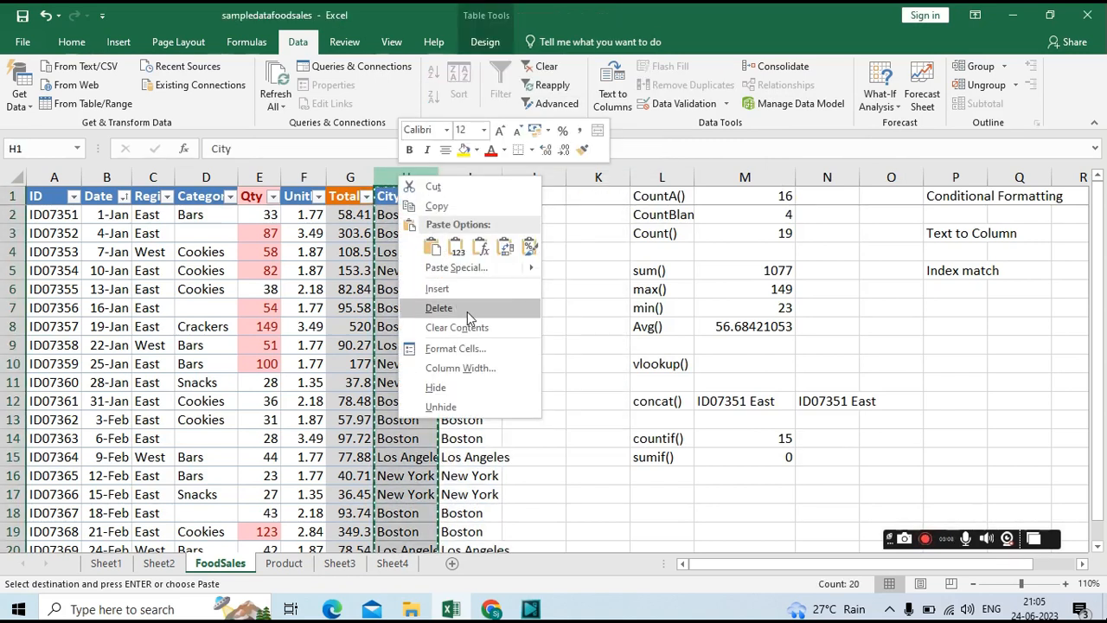
{"action": "left_click", "coordinate": [467, 313]}
{"action": "left_click", "coordinate": [483, 289]}
Start Text to Columns on the copied City column as delimited data, with Space as the only delimiter.
{"action": "left_click", "coordinate": [407, 177]}
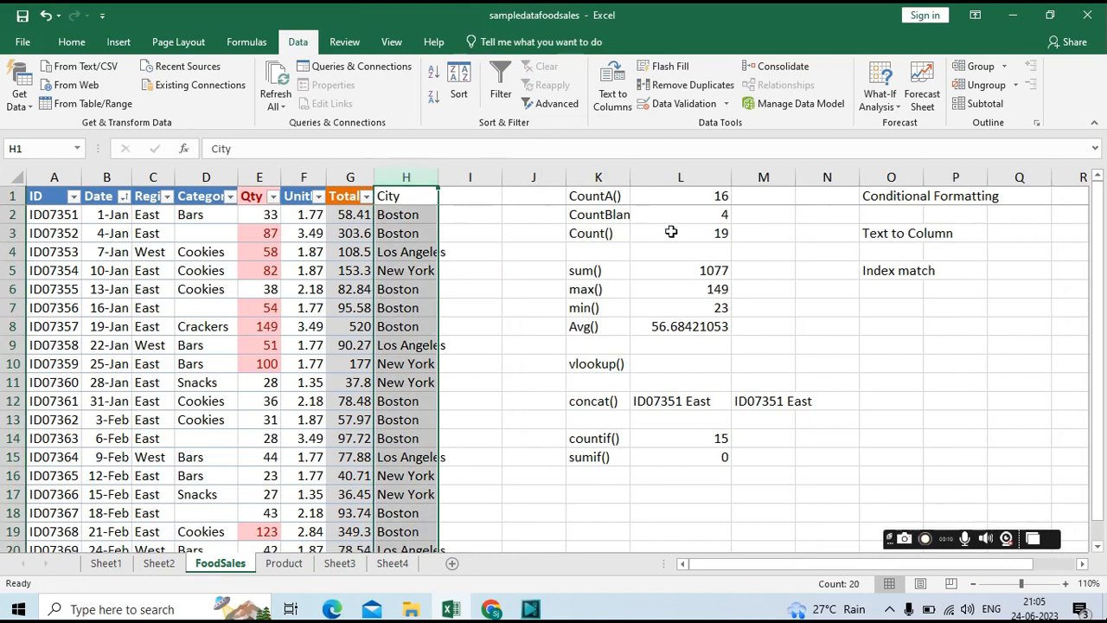
{"action": "left_click", "coordinate": [612, 93]}
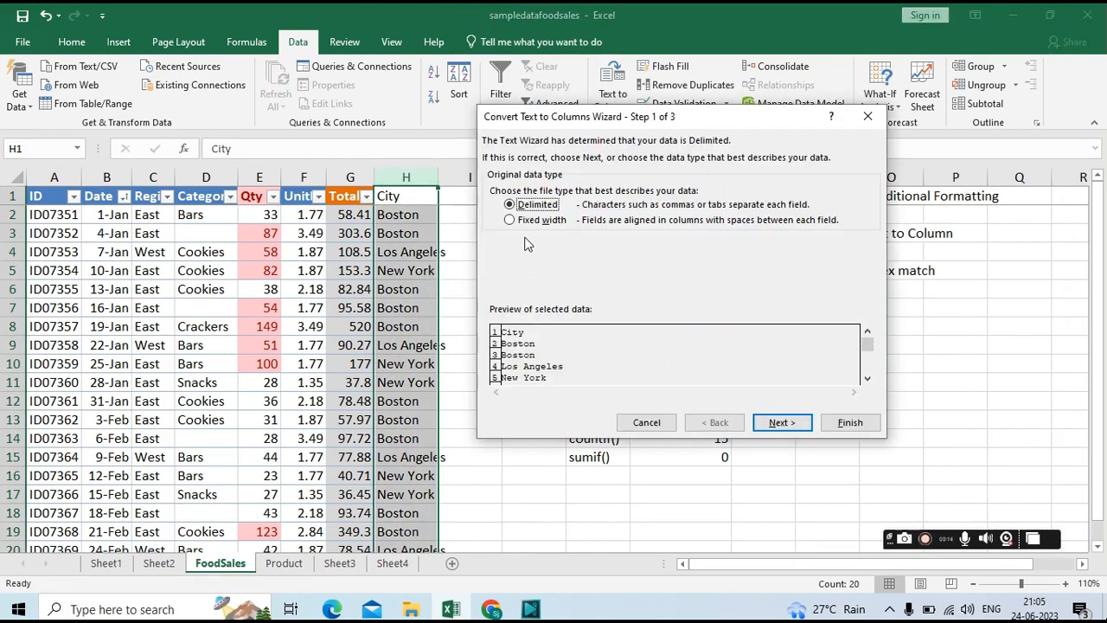
{"action": "left_click", "coordinate": [769, 424]}
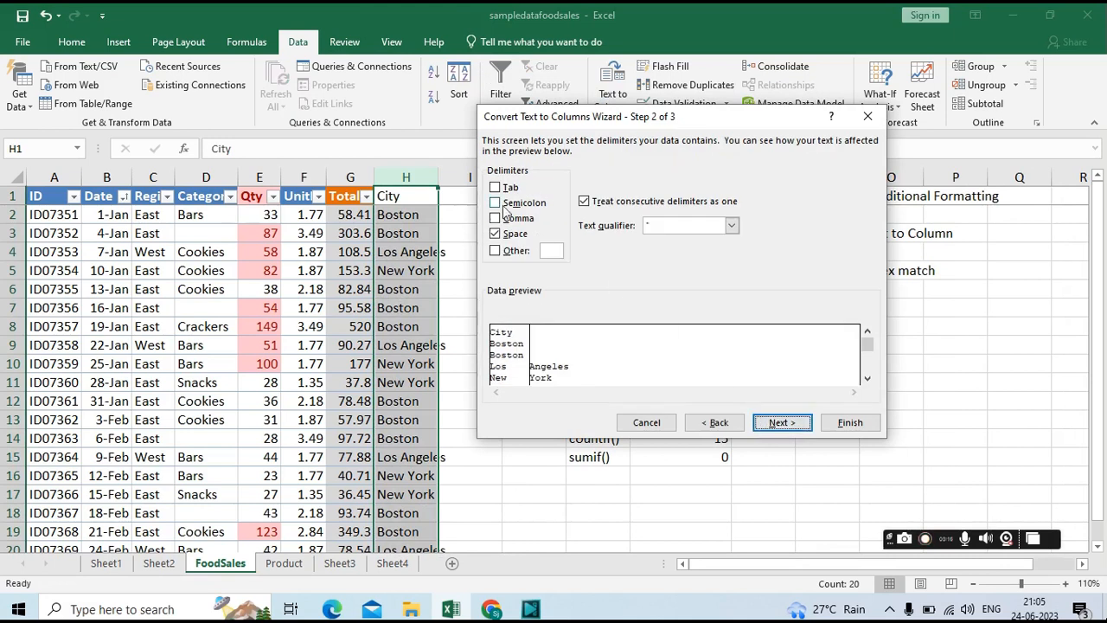
{"action": "left_click", "coordinate": [496, 234]}
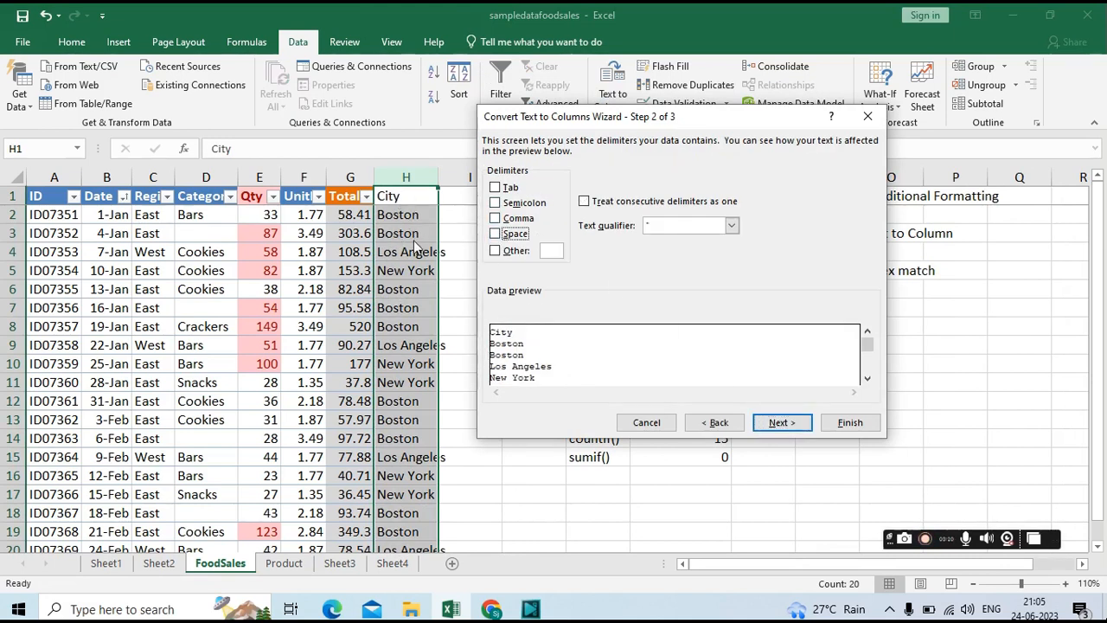
{"action": "left_click", "coordinate": [495, 234]}
{"action": "left_click", "coordinate": [779, 422]}
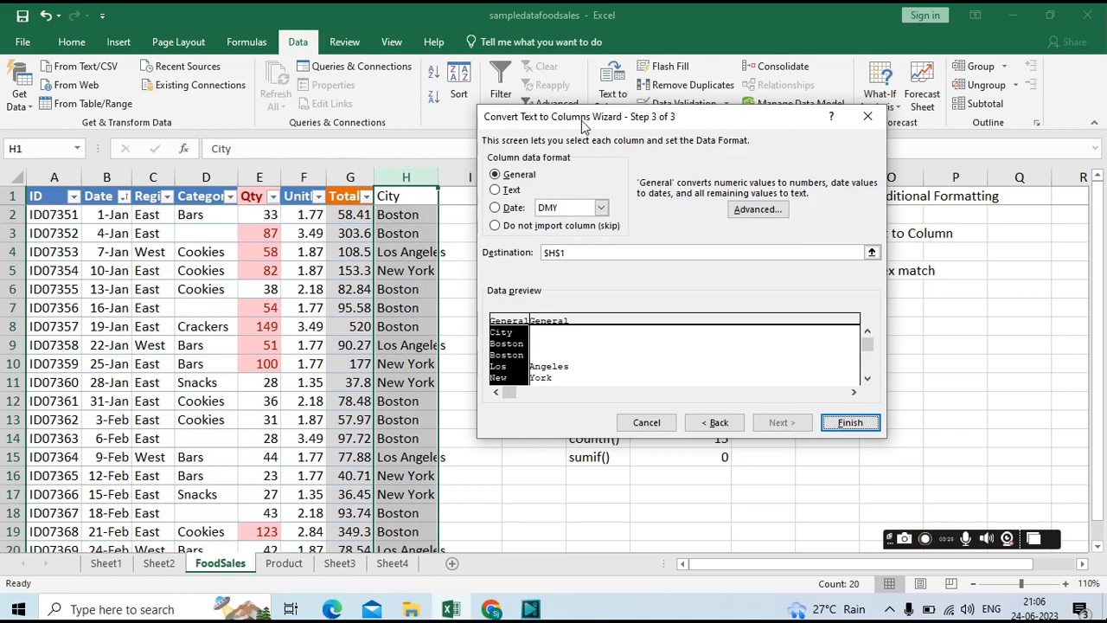
Set the Text to Columns destination to cell I1 and finish splitting the city names.
{"action": "left_click_drag", "start_coordinate": [582, 126], "coordinate": [742, 225]}
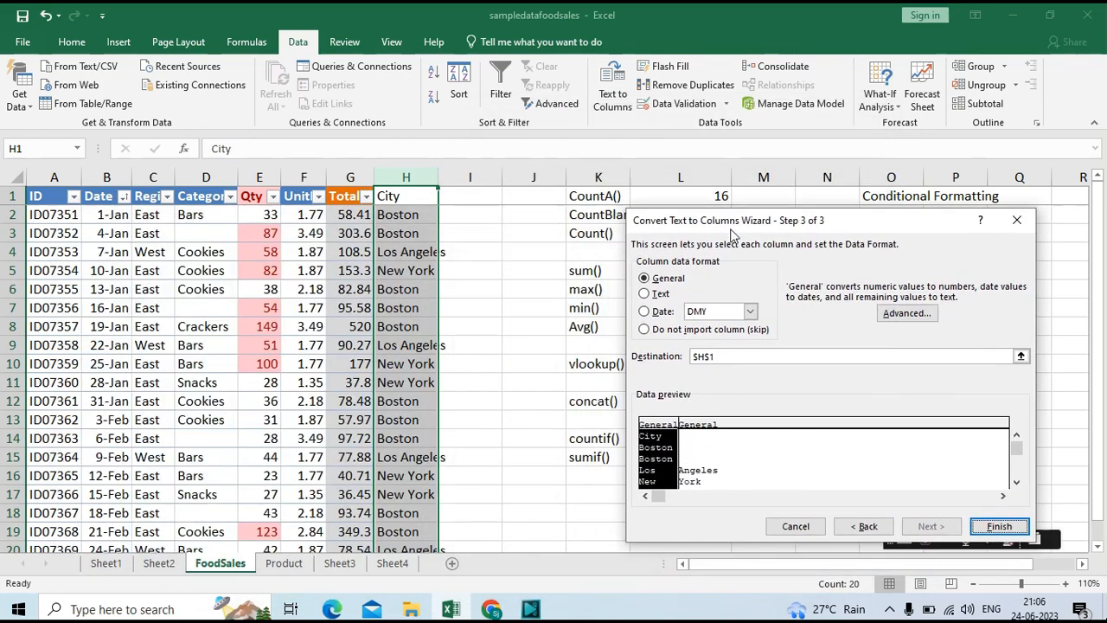
{"action": "left_click", "coordinate": [1021, 356]}
{"action": "left_click", "coordinate": [472, 198]}
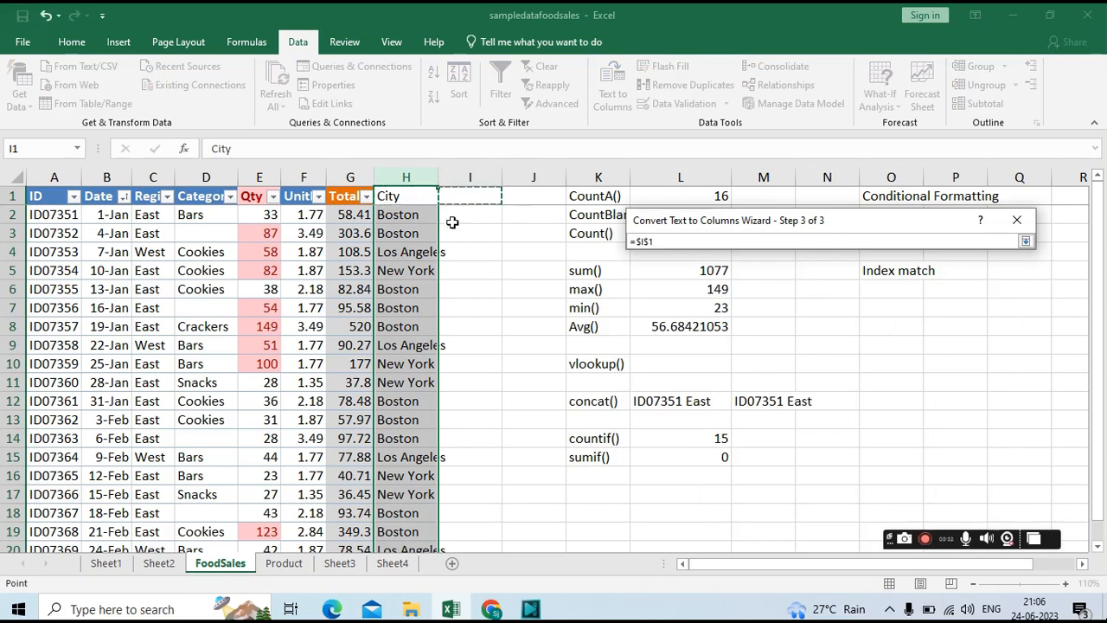
{"action": "left_click", "coordinate": [1025, 241]}
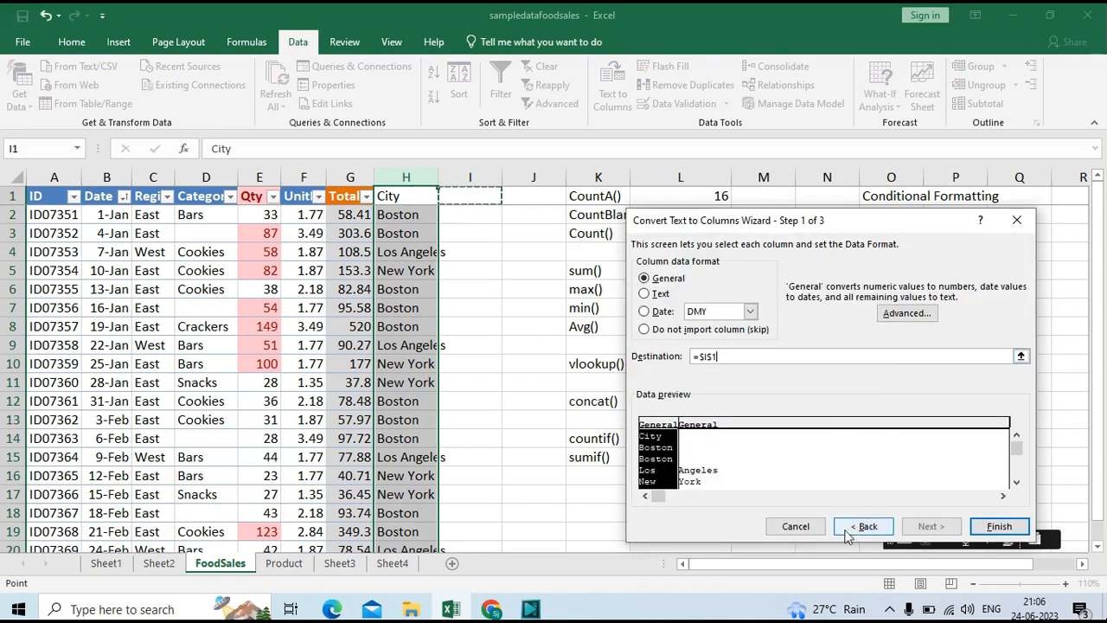
{"action": "left_click", "coordinate": [999, 526]}
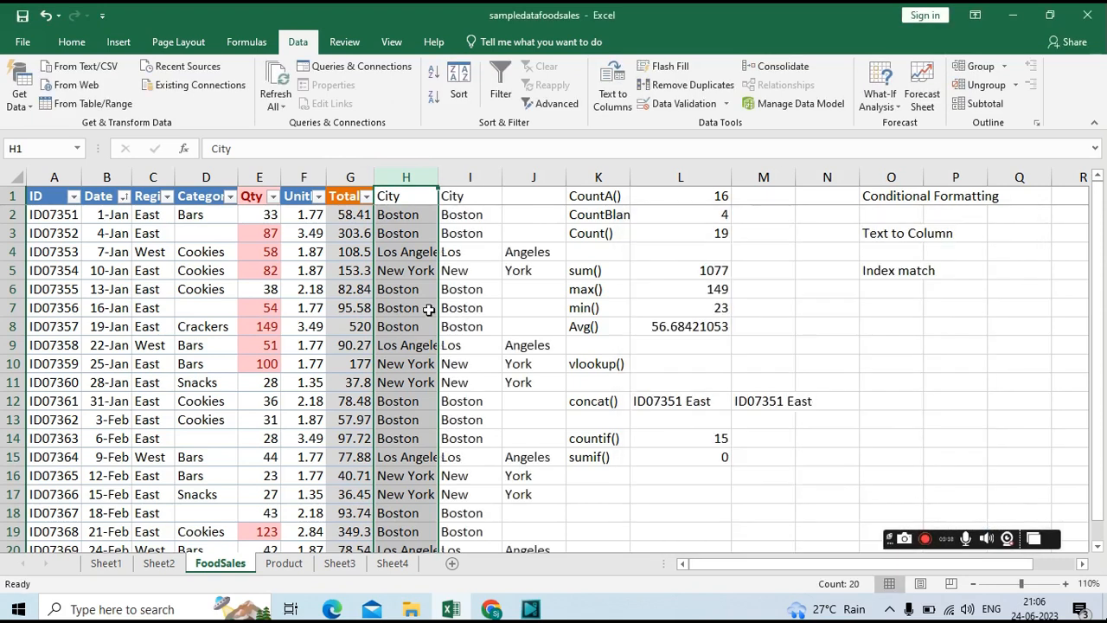
{"action": "left_click", "coordinate": [450, 294]}
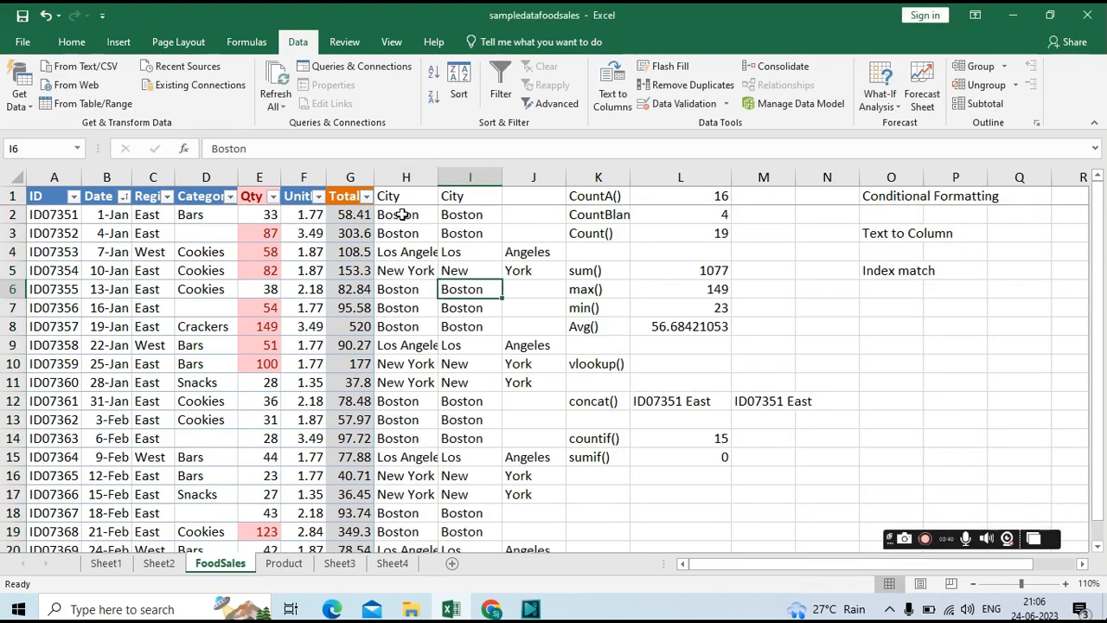